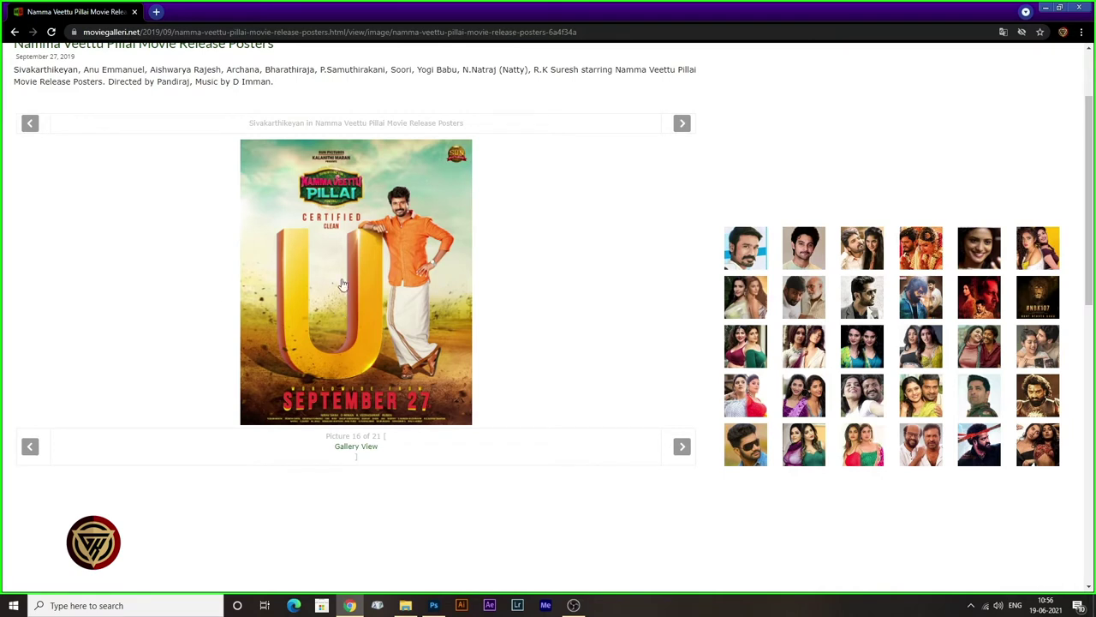
Step: Right-click the poster image in Chrome, then bring up the GAURAV BIRTHDAY folder in File Explorer
right_click(366, 298)
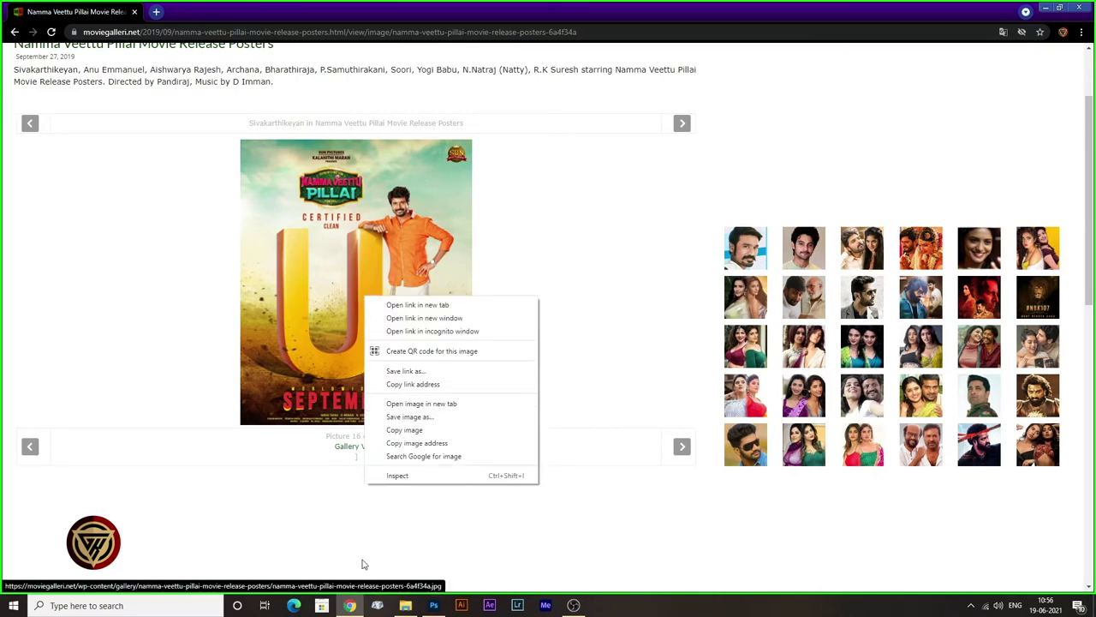
click(410, 607)
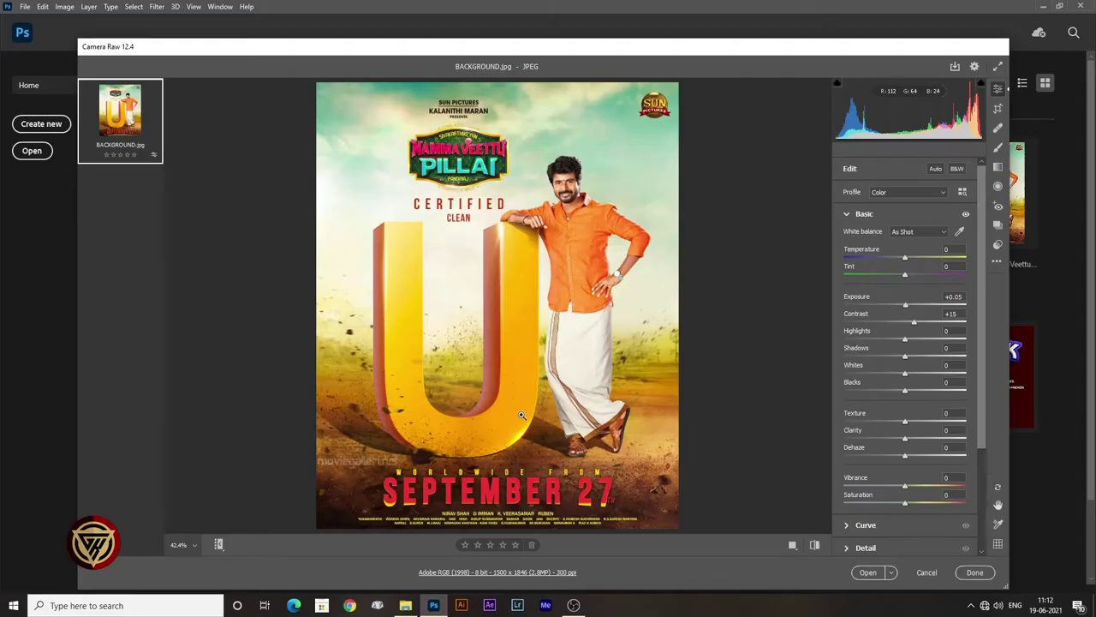
Step: Open BACKGROUND.jpg from Camera Raw and place CONTAINT AWARE.jpg over it as a committed layer
click(868, 572)
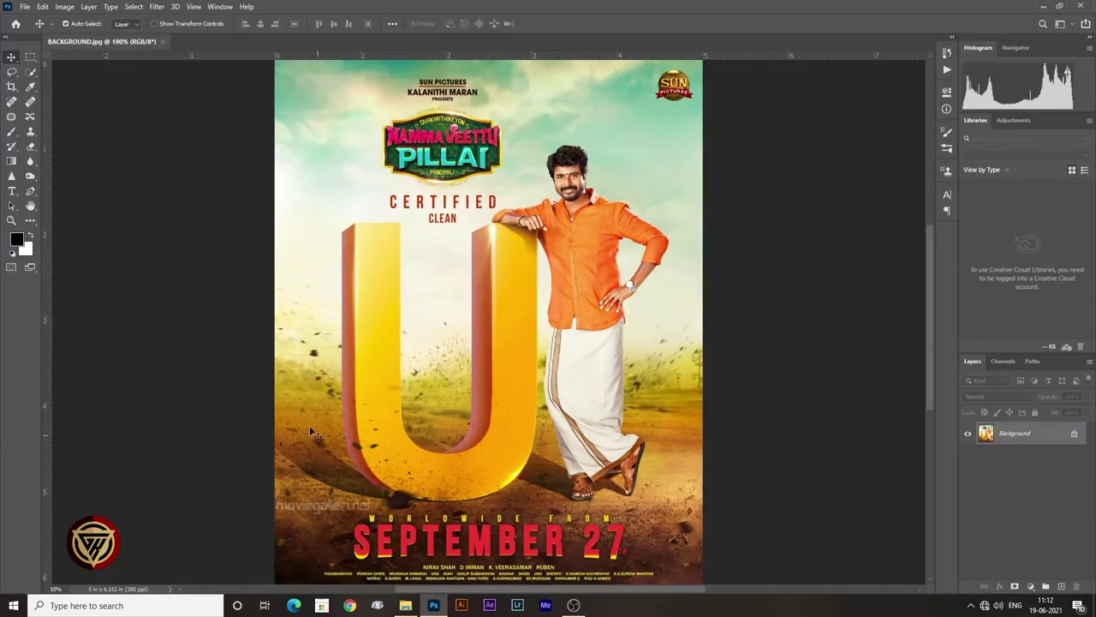
click(405, 606)
mouse_move(674, 197)
mouse_down()
mouse_move(460, 486)
mouse_move(462, 527)
mouse_up()
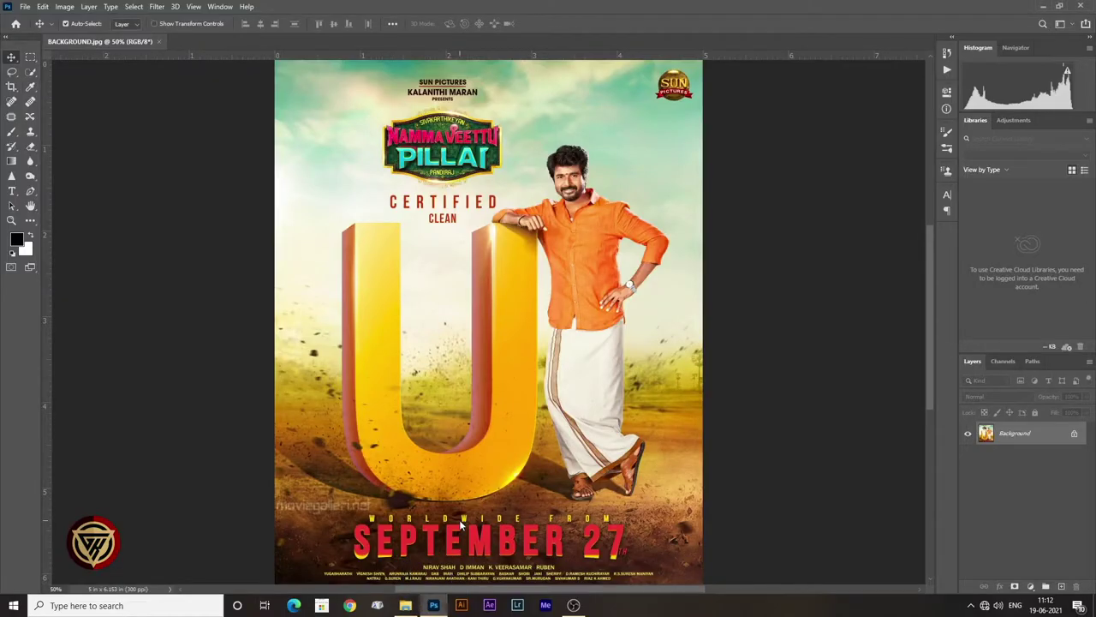
drag(462, 470, 462, 471)
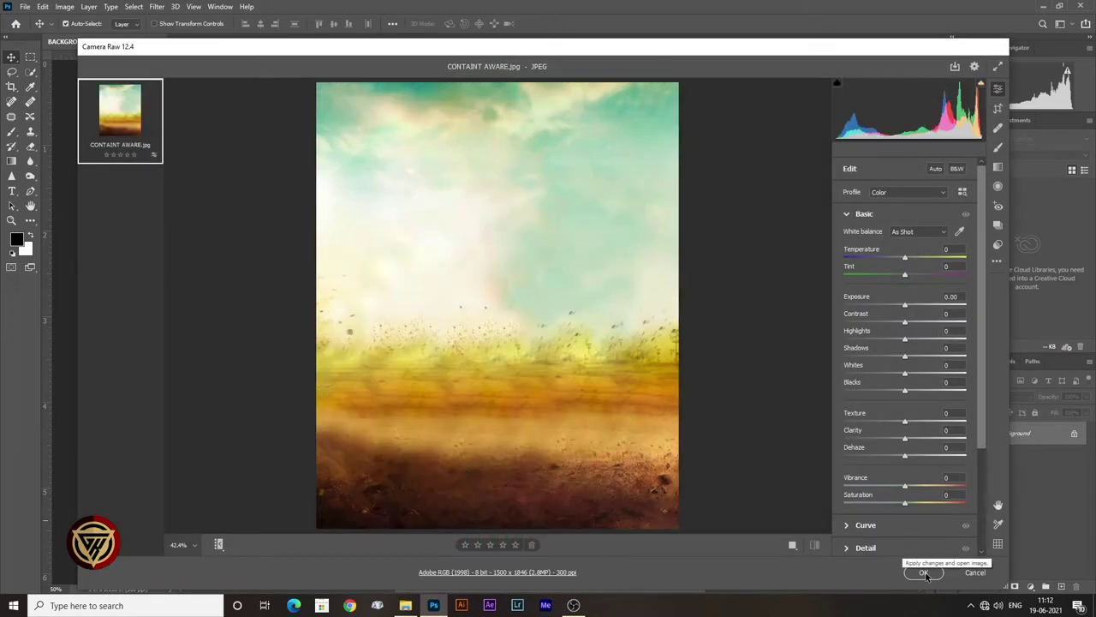
click(925, 573)
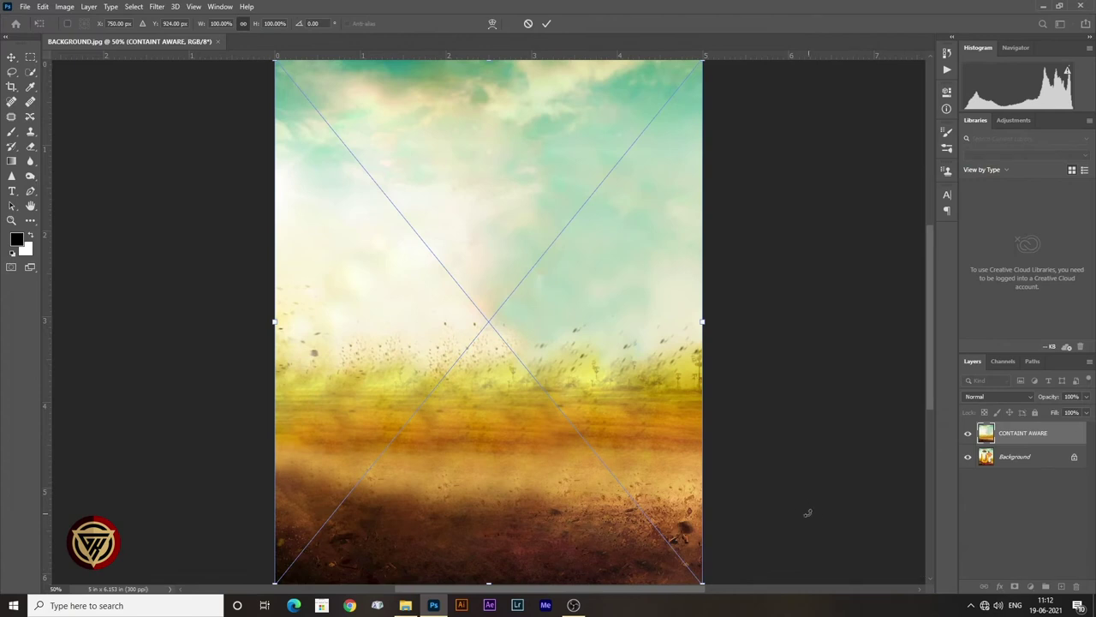
key(Return)
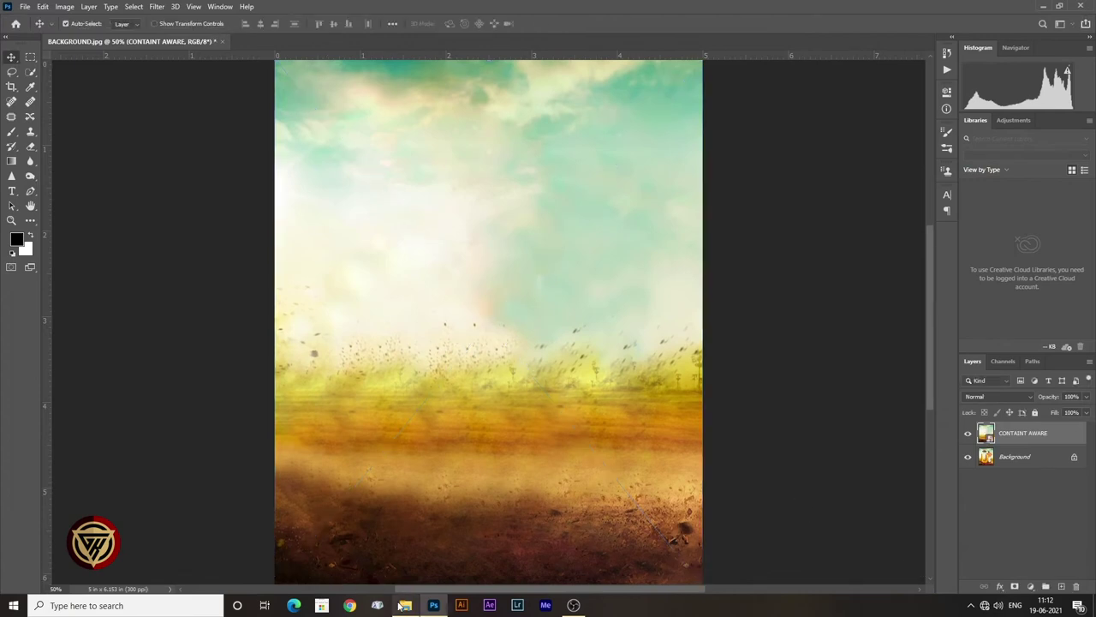
click(402, 606)
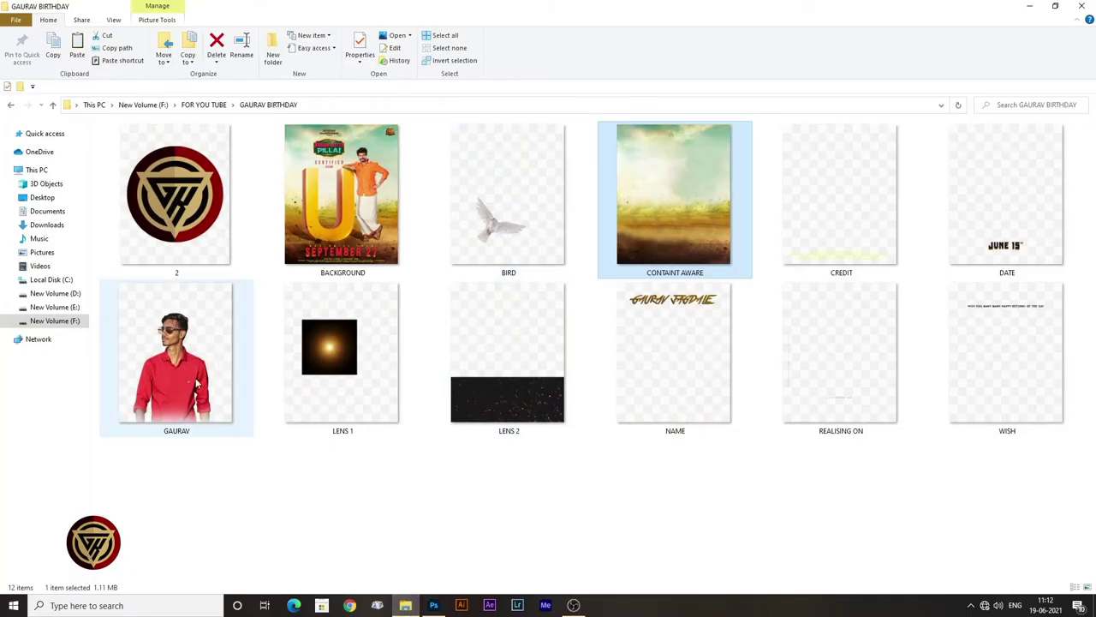
Step: Move the GAURAV cutout into the poster above CONTAINT AWARE, then drag in the LENS 1 flare
click(402, 609)
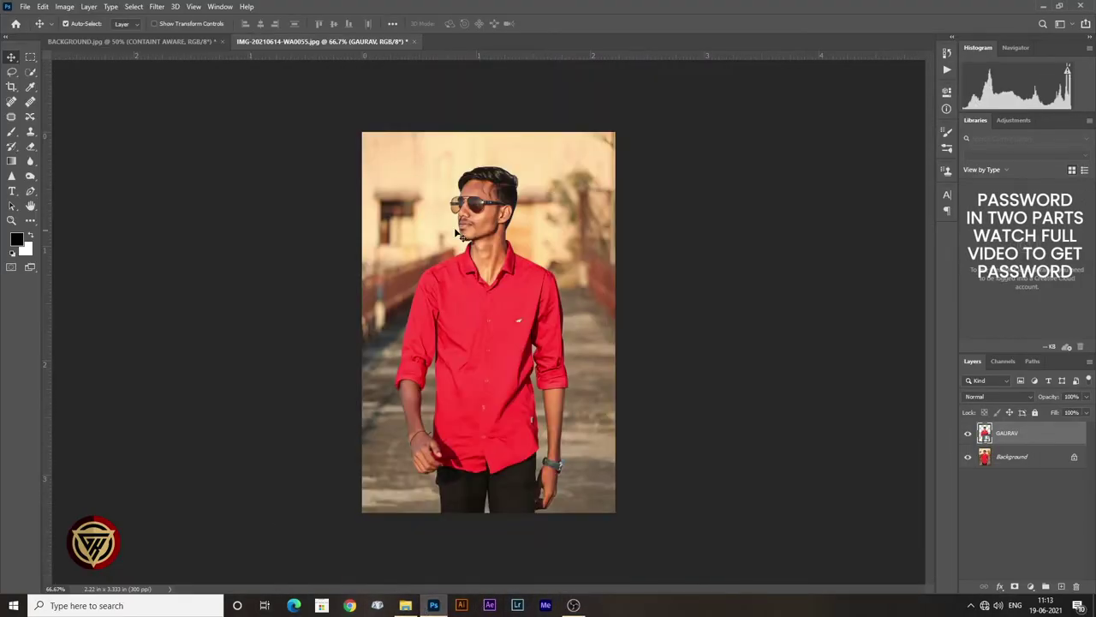
mouse_move(489, 289)
mouse_down()
mouse_move(196, 122)
mouse_move(182, 53)
mouse_move(385, 425)
mouse_up()
key(ctrl+t)
key(Return)
click(405, 605)
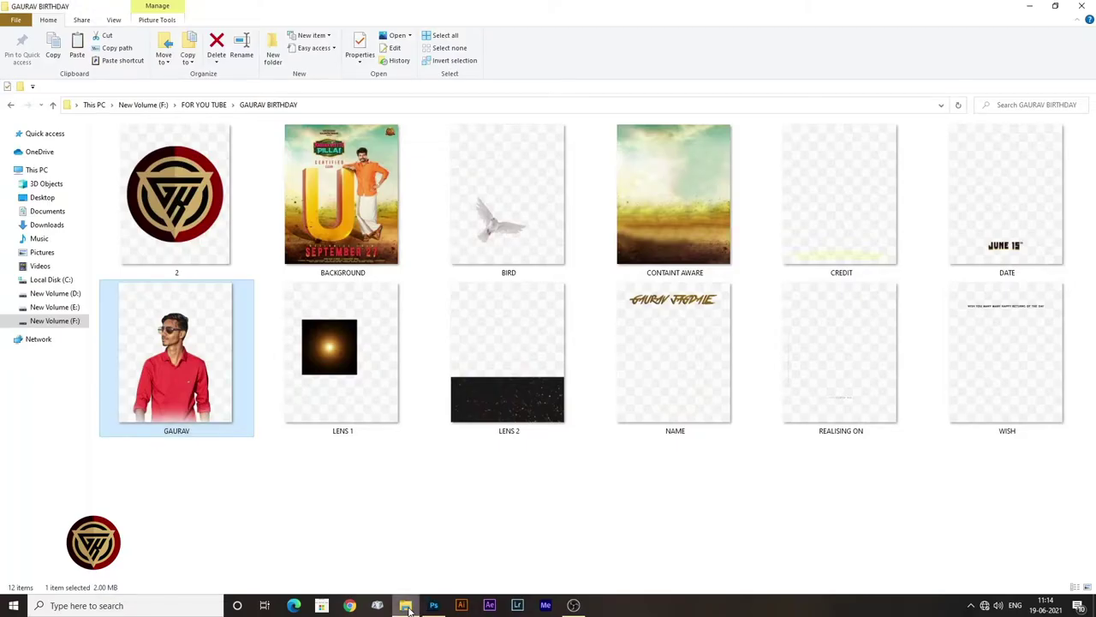
mouse_move(385, 364)
mouse_down()
mouse_move(437, 610)
mouse_move(428, 318)
mouse_up()
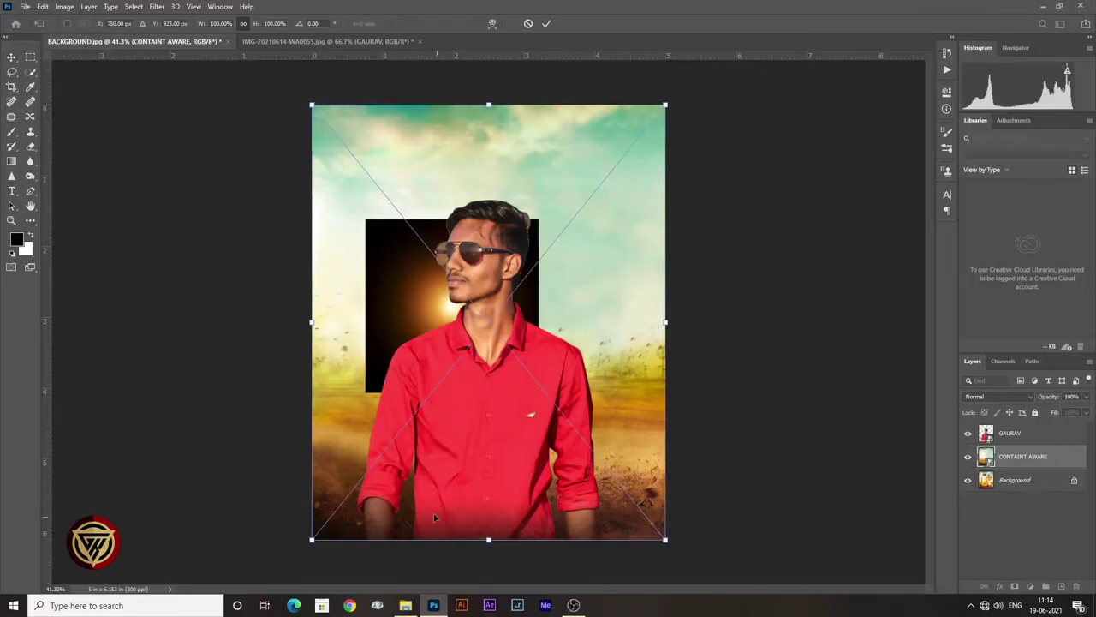
Step: Commit LENS 1 above the GAURAV layer and give it a 4.9-pixel Gaussian Blur
key(Return)
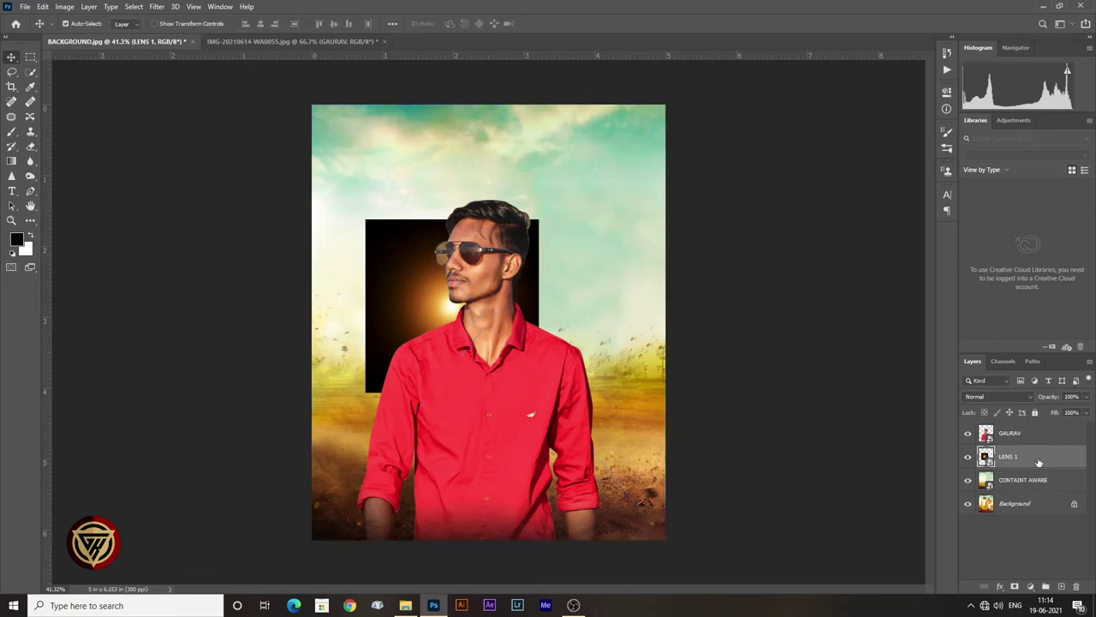
drag(1055, 455, 1054, 429)
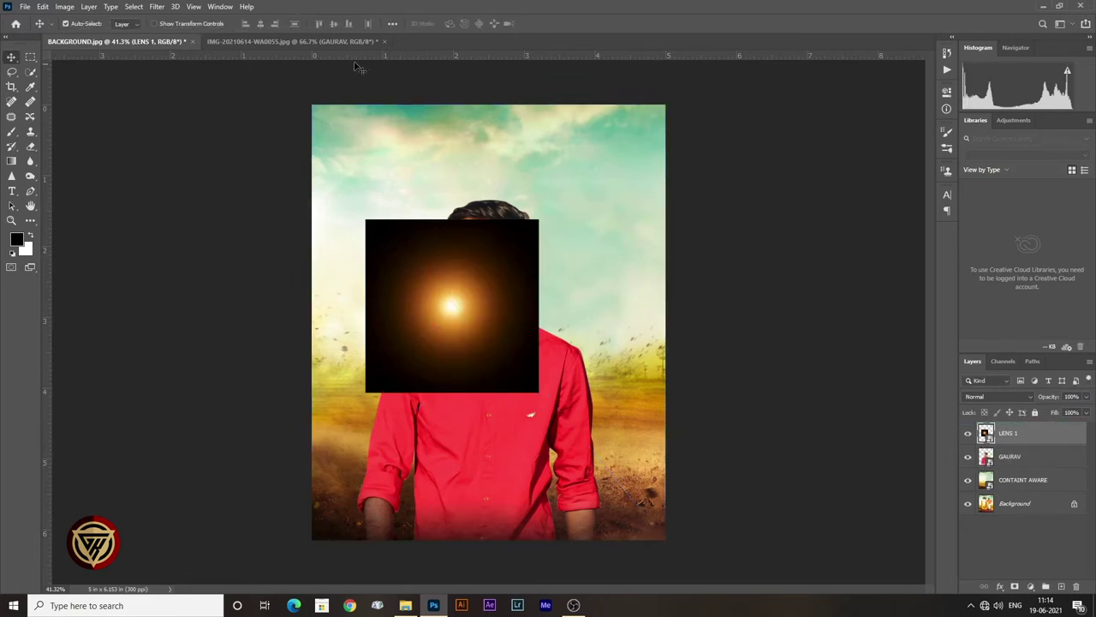
click(157, 11)
mouse_move(163, 135)
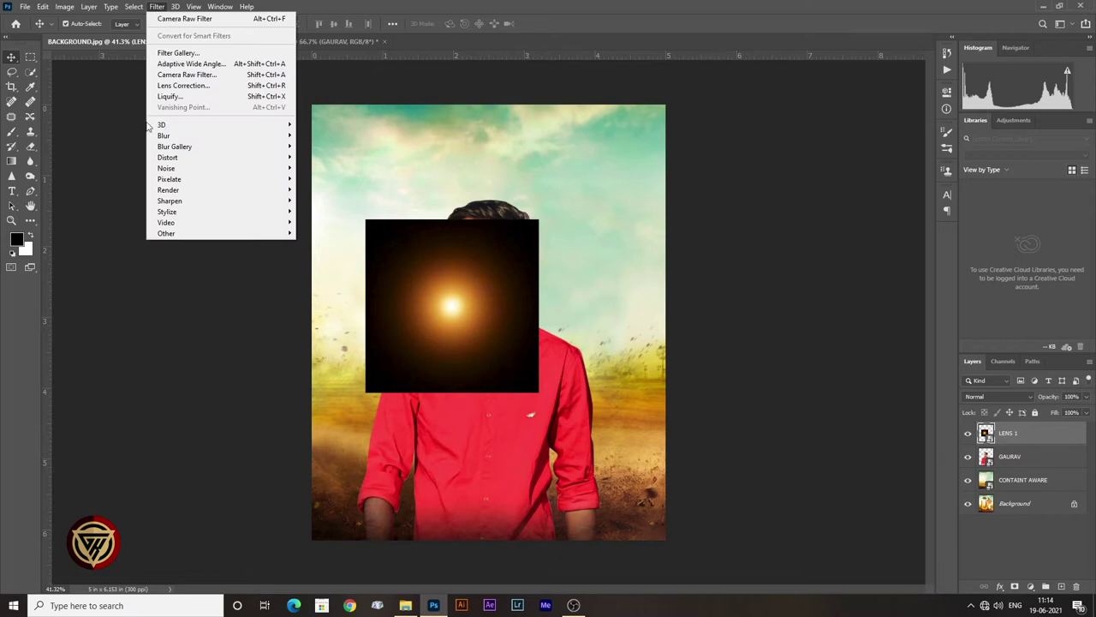
click(340, 179)
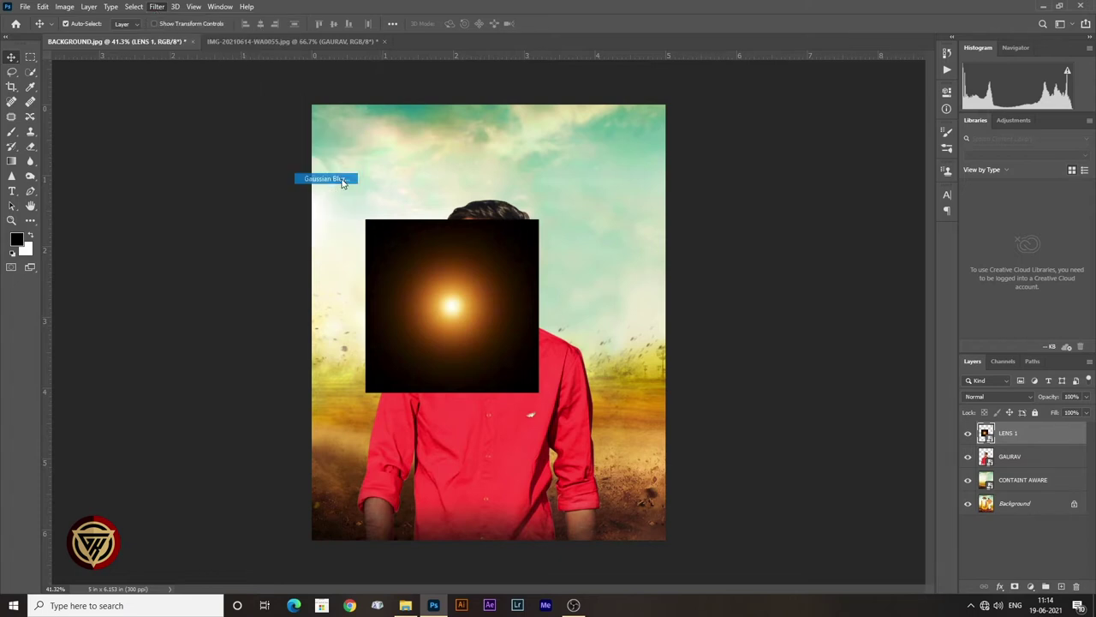
drag(792, 368, 794, 369)
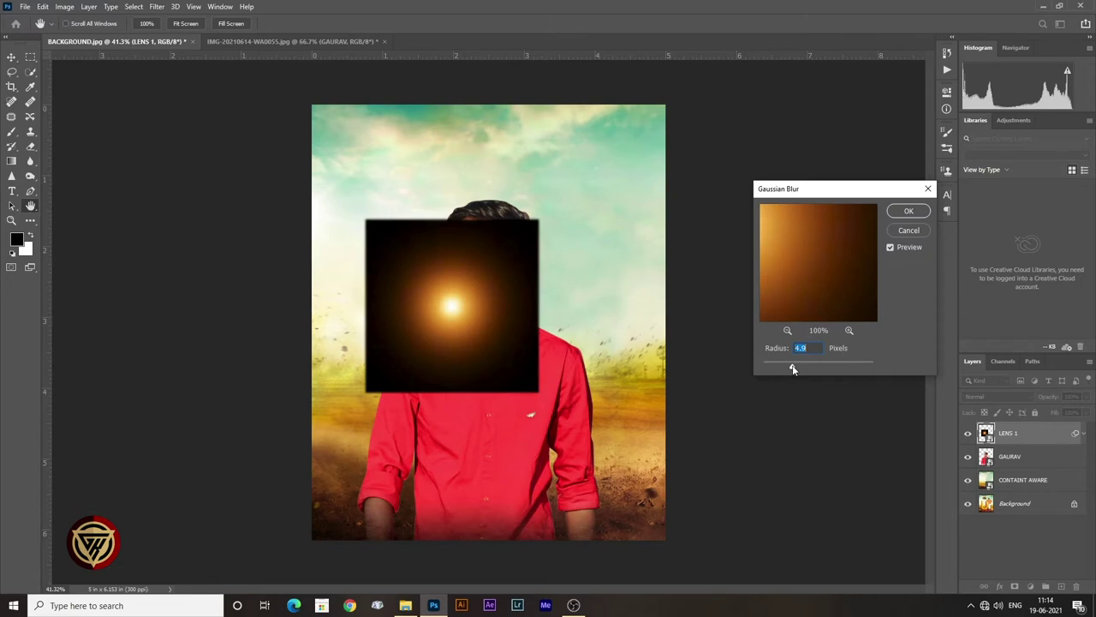
click(906, 213)
Step: Set the LENS 1 flare's blend mode to Screen
click(991, 398)
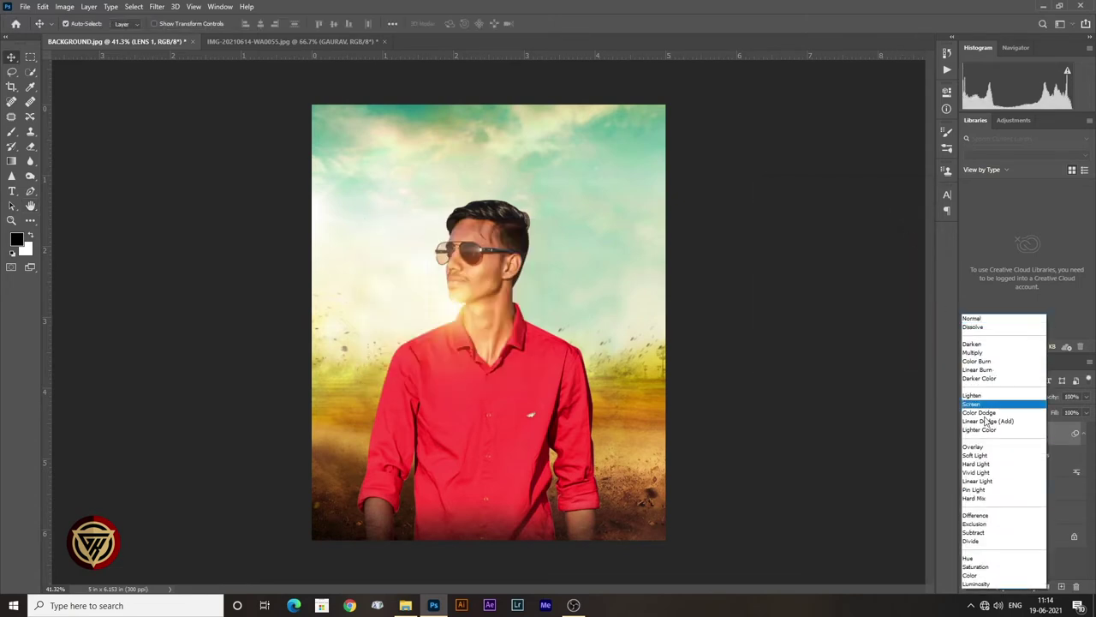
click(978, 404)
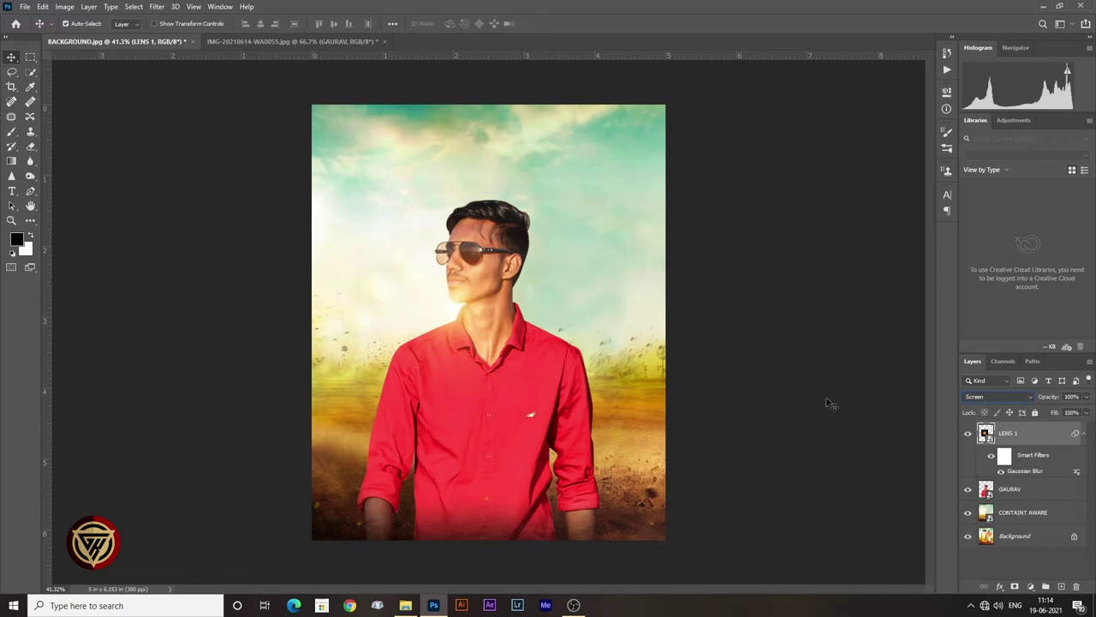
click(405, 606)
Step: Place the JUNE 15 DATE image near the bottom of the poster
click(998, 221)
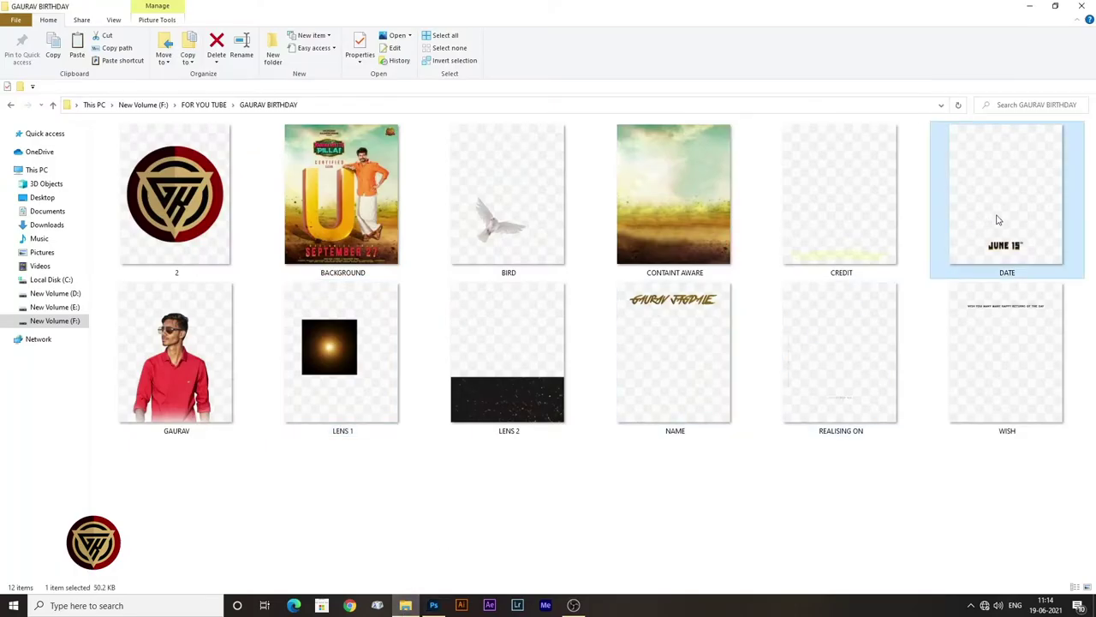
drag(1027, 199, 445, 548)
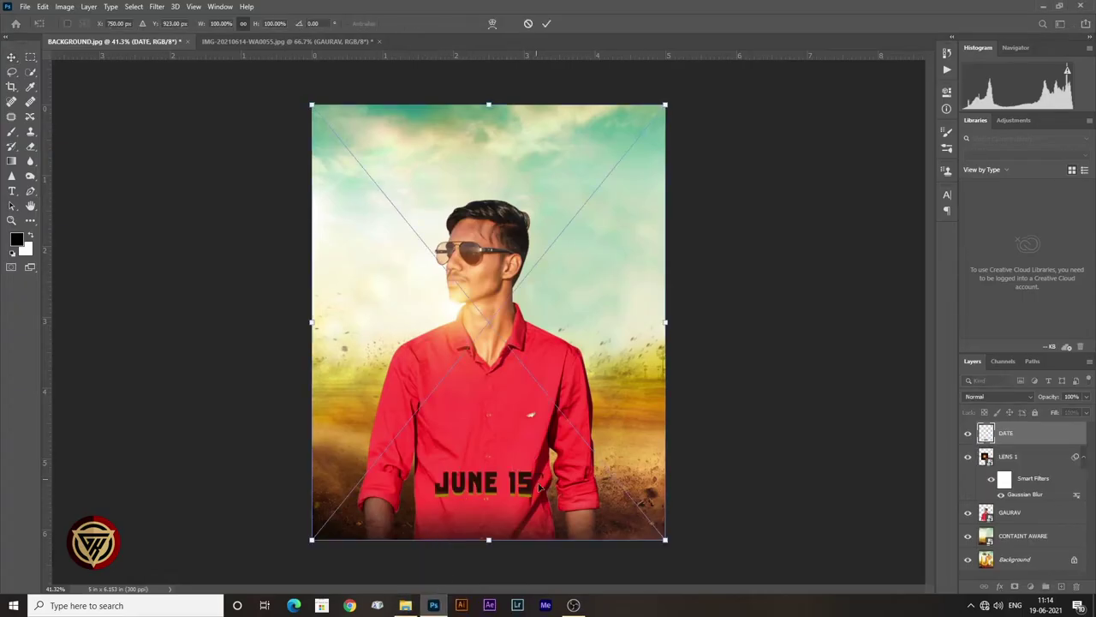
key(Return)
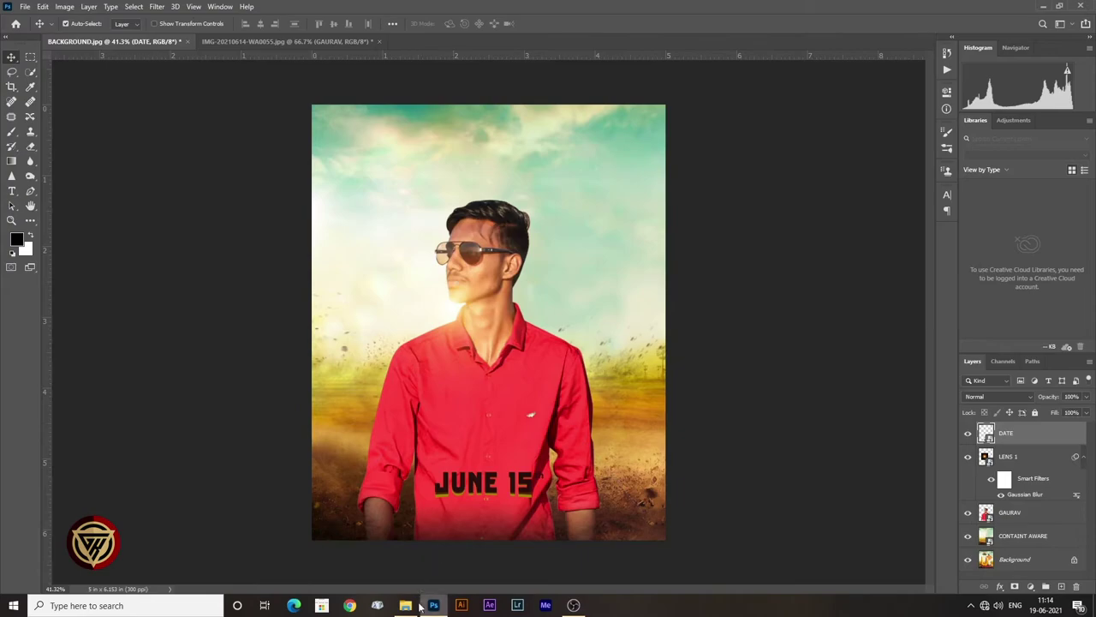
Step: Place the REALISING ON text image above the date
click(410, 606)
click(995, 342)
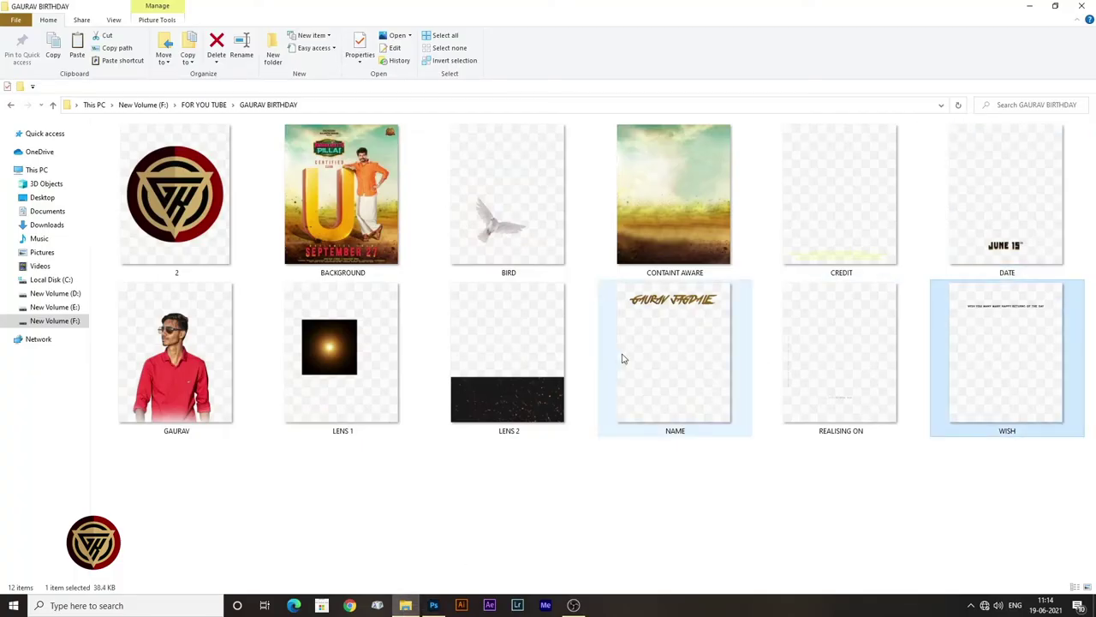
mouse_move(832, 347)
mouse_down()
mouse_move(434, 609)
mouse_move(454, 514)
mouse_up()
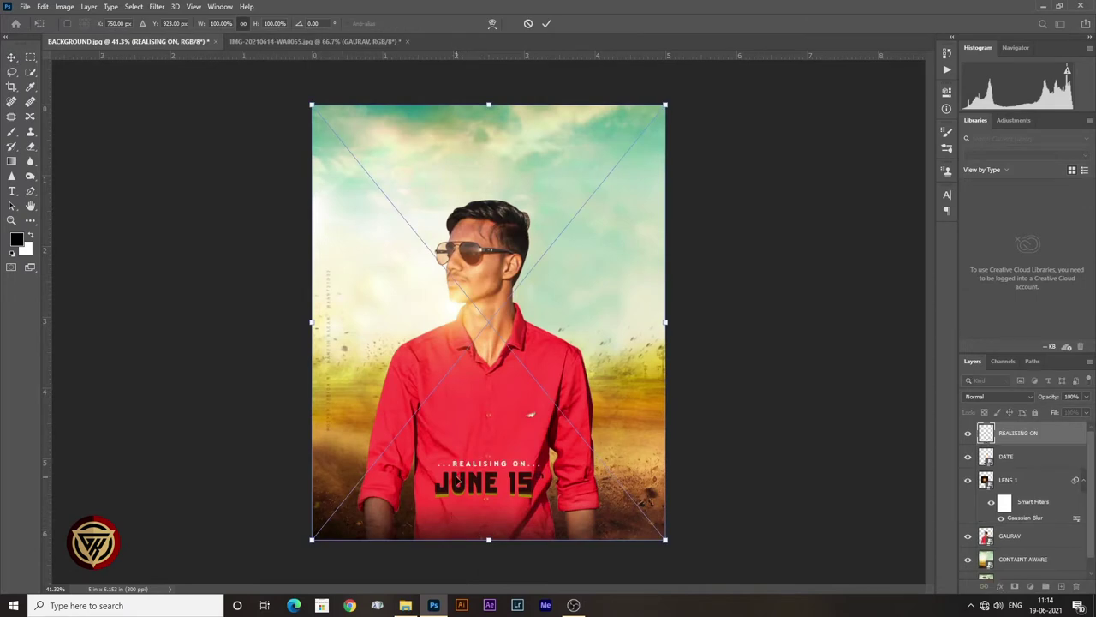
key(Return)
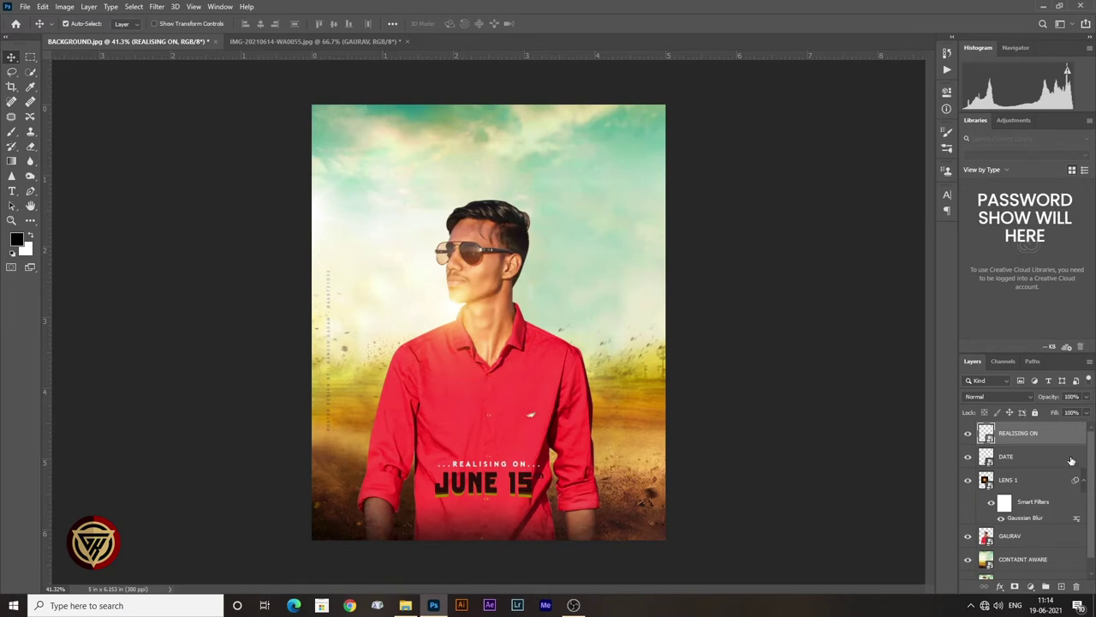
Step: Paint a black soft-brush stroke across the poster's bottom on a new Layer 1
click(1060, 587)
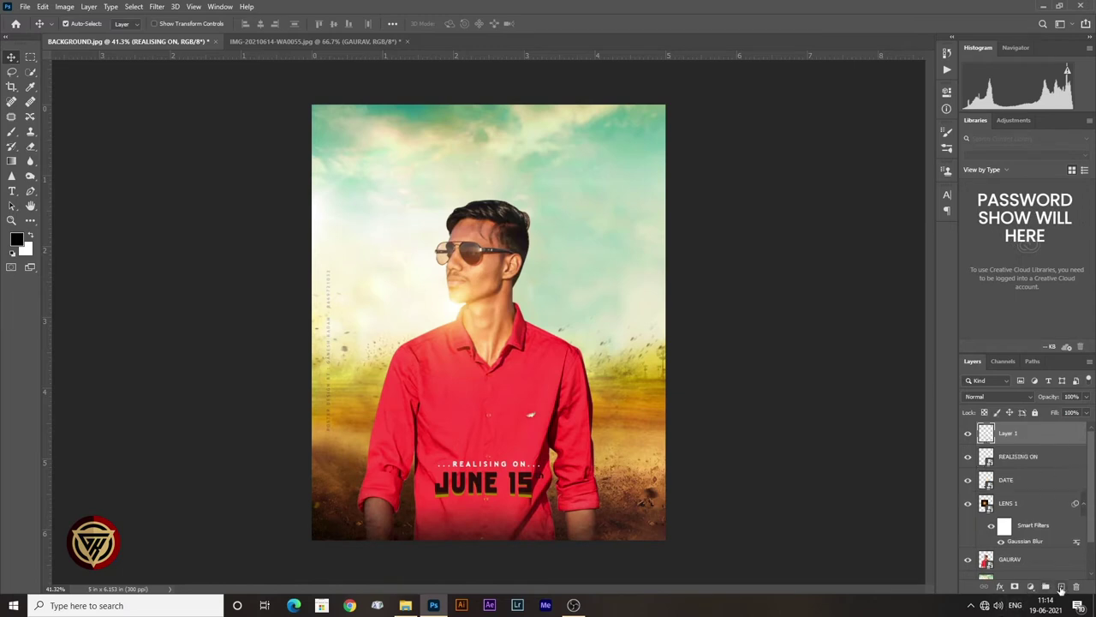
click(12, 133)
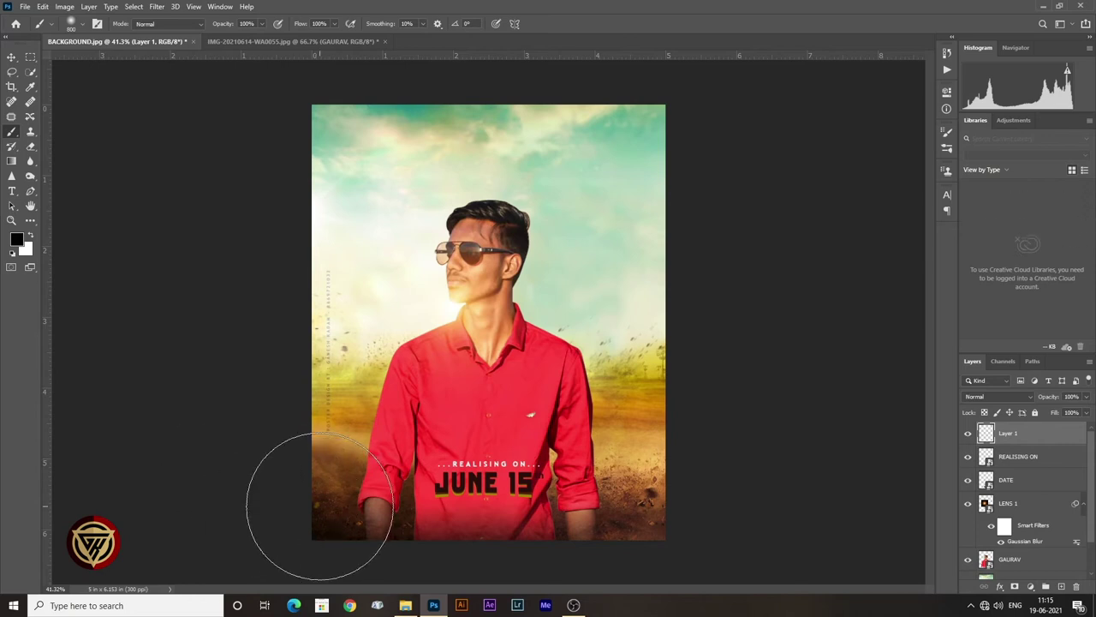
drag(319, 506, 737, 506)
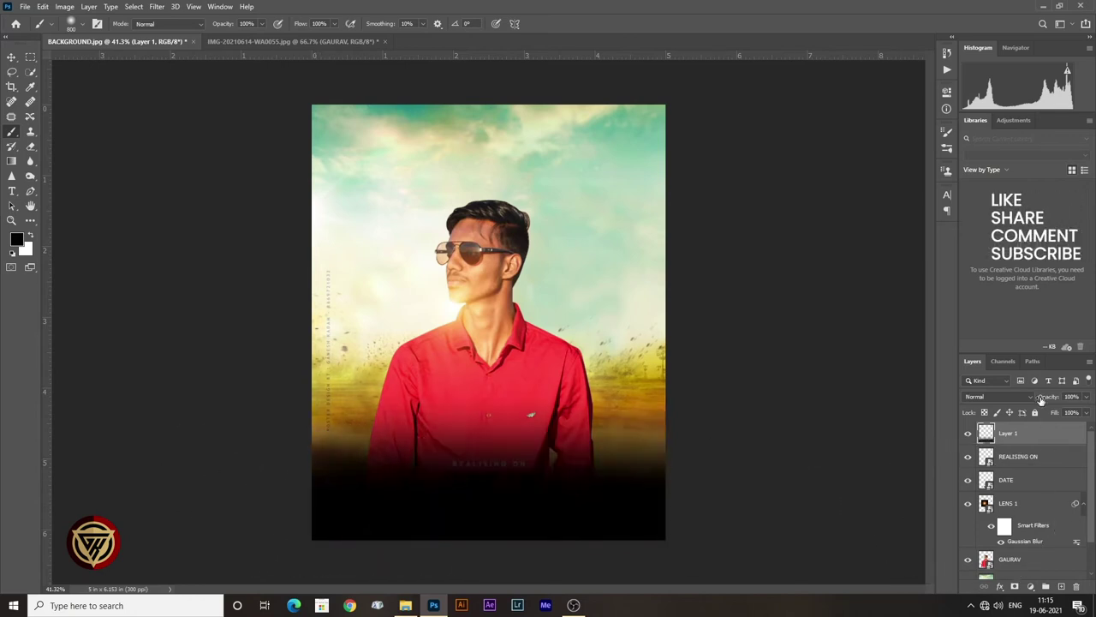
Step: Lower the fade layer to about 62% opacity and move it below DATE
drag(1036, 400, 1028, 400)
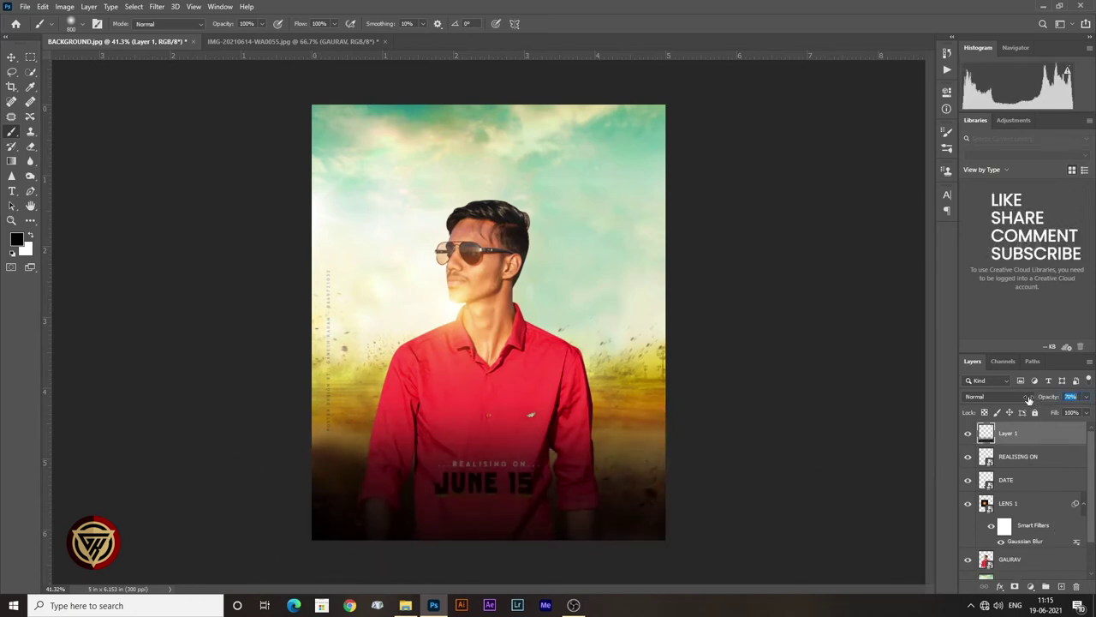
drag(1041, 439, 1045, 494)
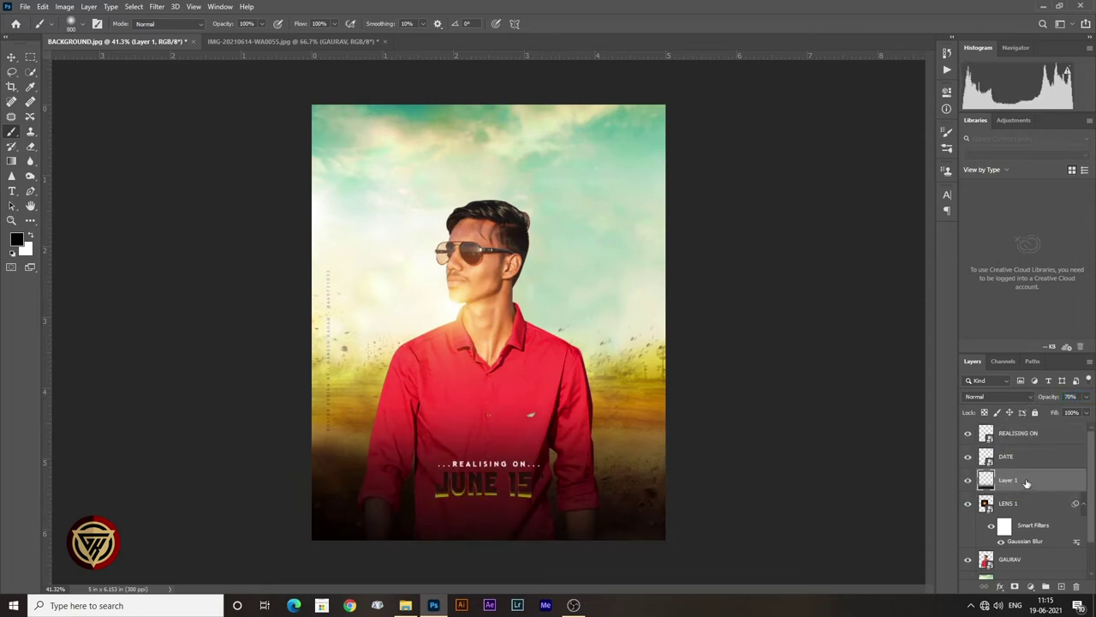
drag(1047, 401, 1044, 402)
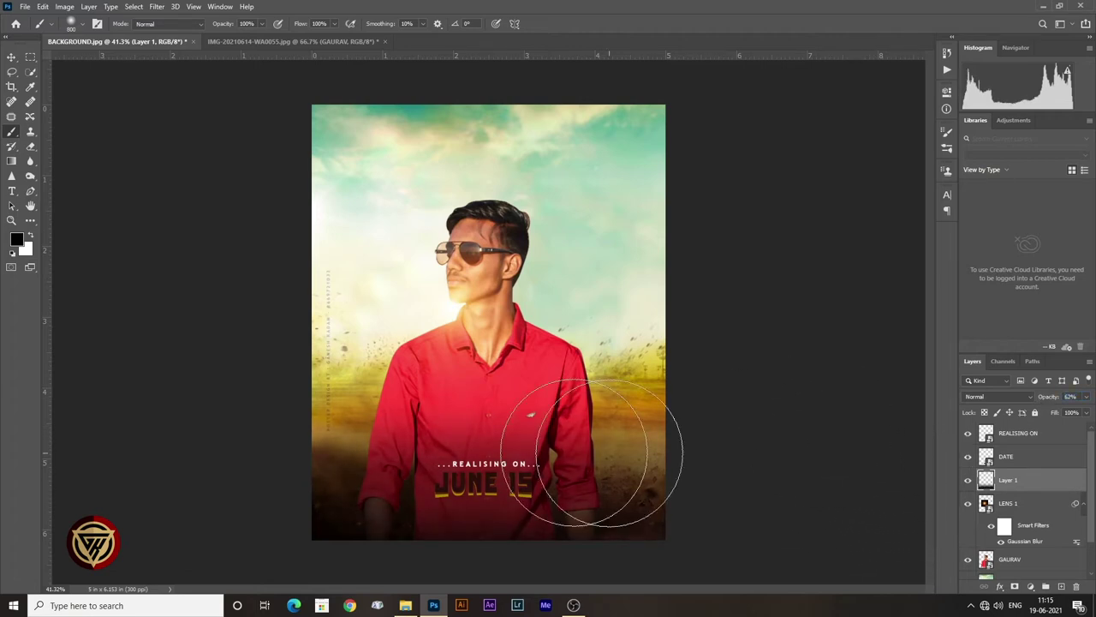
key(v)
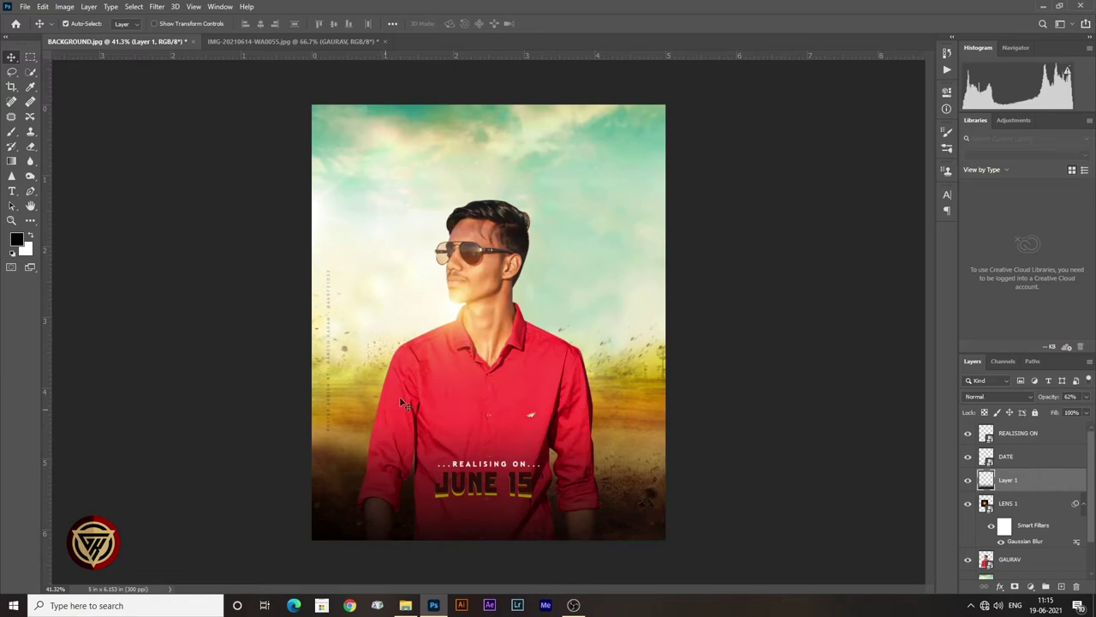
click(408, 607)
Step: Place the CREDIT designer credits along the poster's bottom edge
mouse_move(839, 209)
mouse_down()
mouse_move(875, 203)
mouse_move(457, 542)
mouse_up()
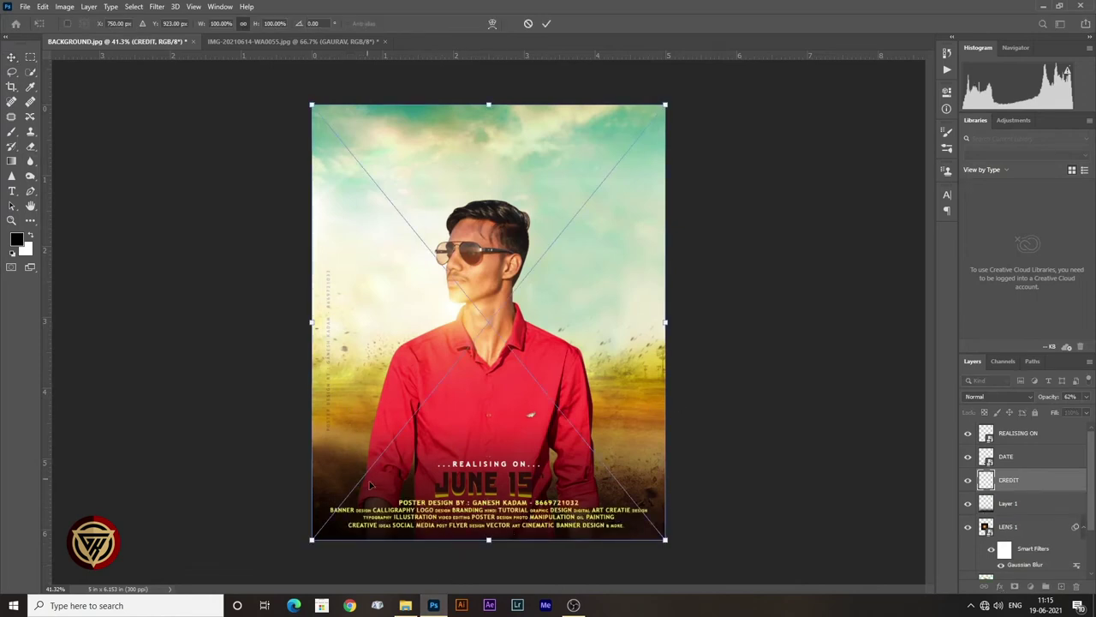
key(Return)
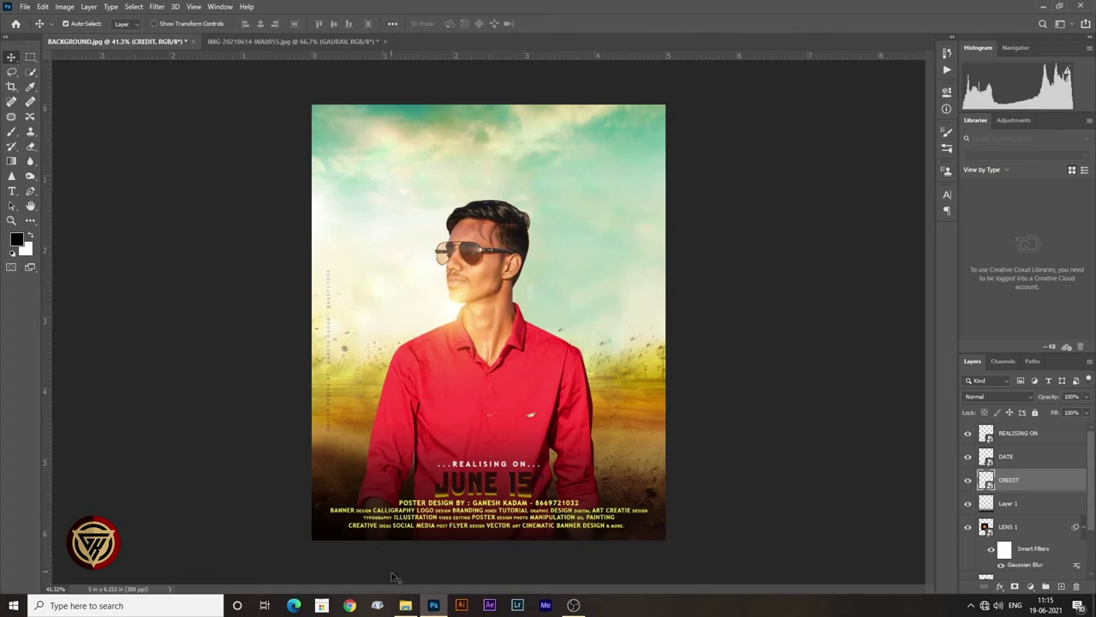
click(405, 604)
Step: Add logo 2 as a small circle in the poster's top-right corner
click(175, 203)
mouse_move(173, 203)
mouse_down()
mouse_move(500, 403)
mouse_move(569, 244)
mouse_up()
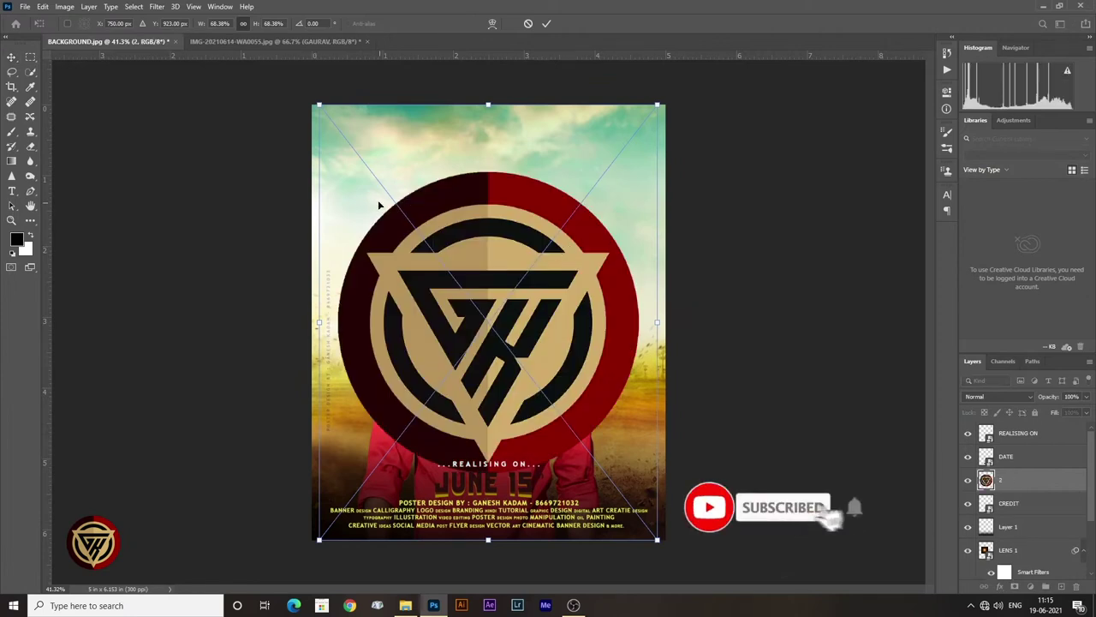
mouse_move(319, 106)
mouse_down()
mouse_move(472, 302)
mouse_move(645, 123)
mouse_up()
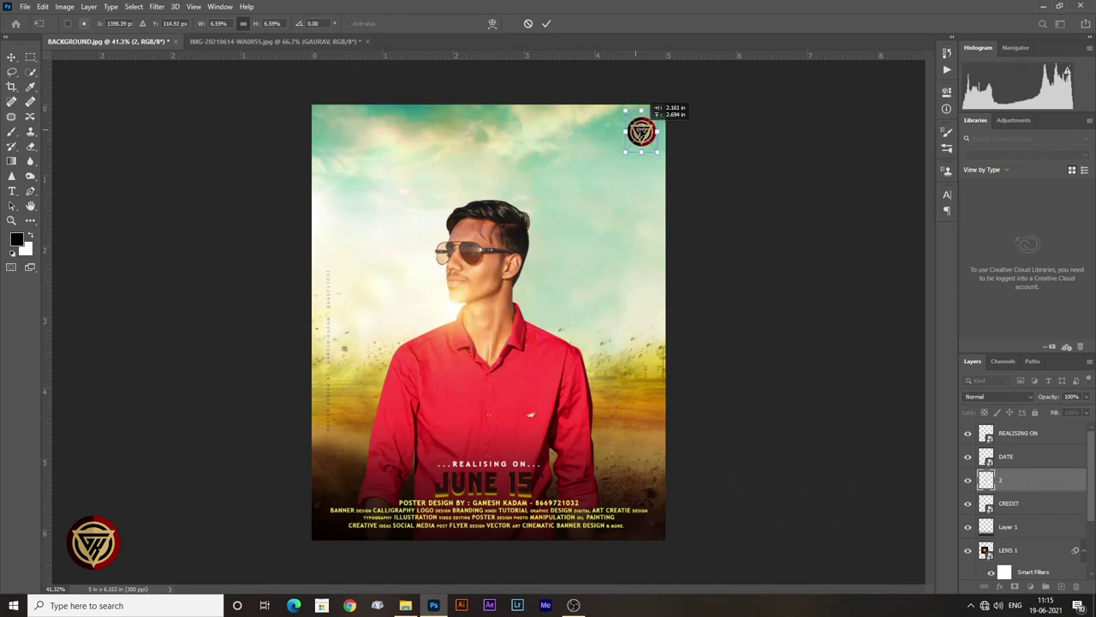
scroll(591, 188, up, 4)
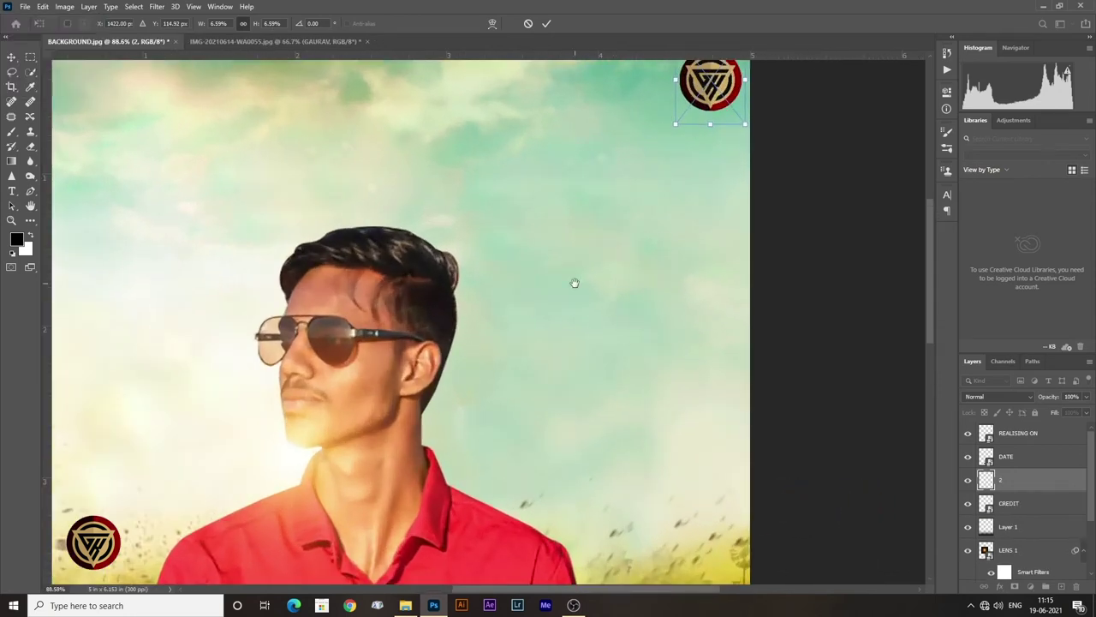
drag(574, 283, 515, 418)
mouse_move(653, 222)
mouse_down()
mouse_move(647, 205)
mouse_move(637, 215)
mouse_up()
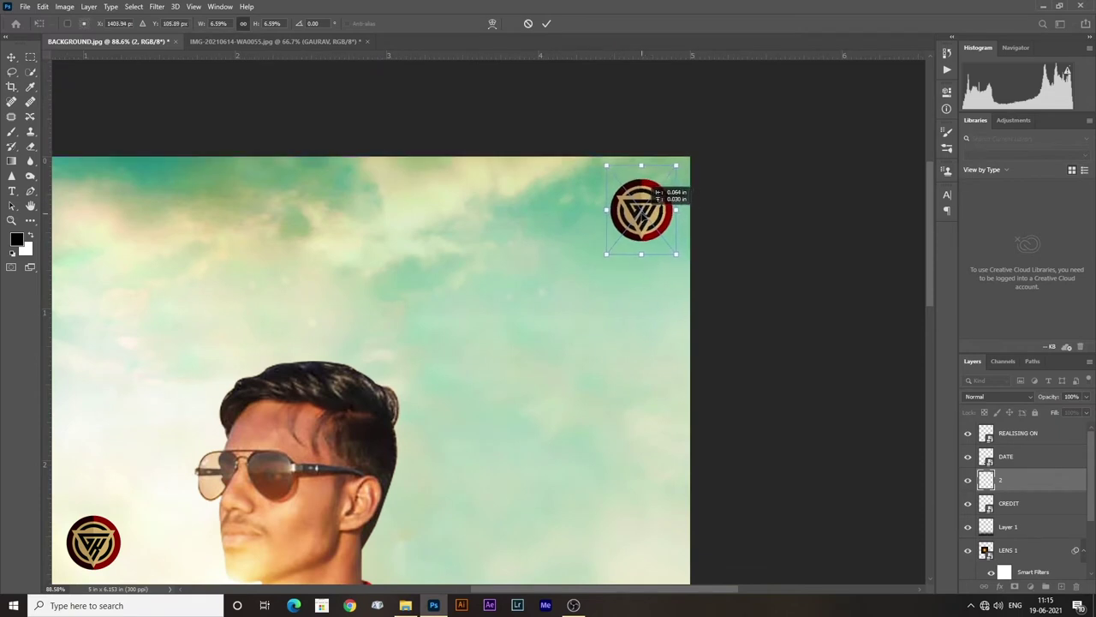
key(Return)
key(ctrl+0)
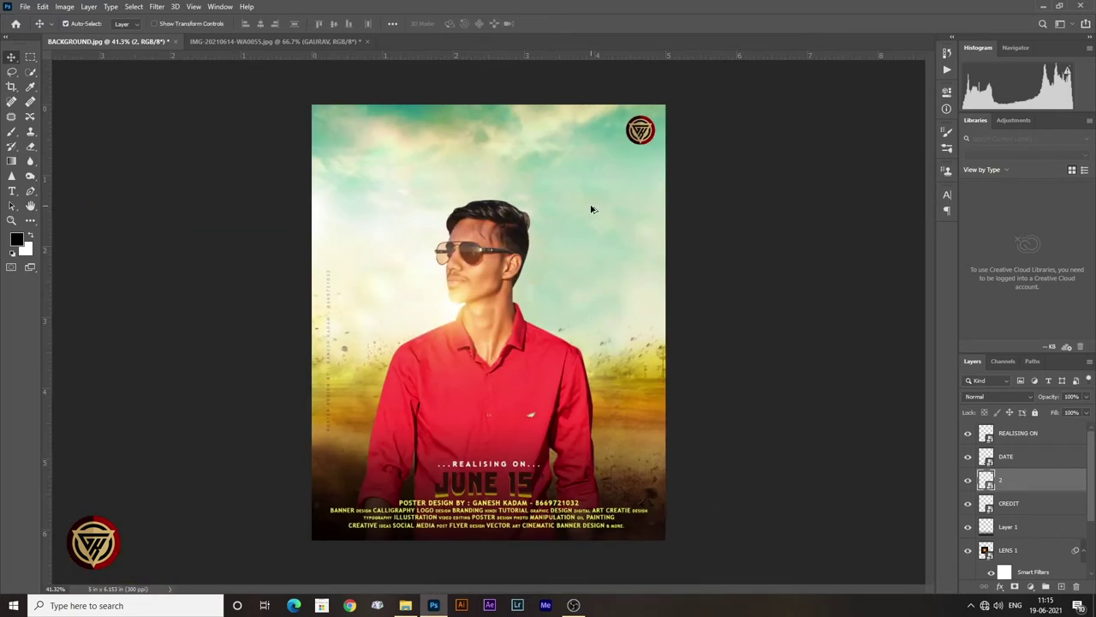
Step: Drag the BIRD dove image from the folder onto the poster
click(406, 605)
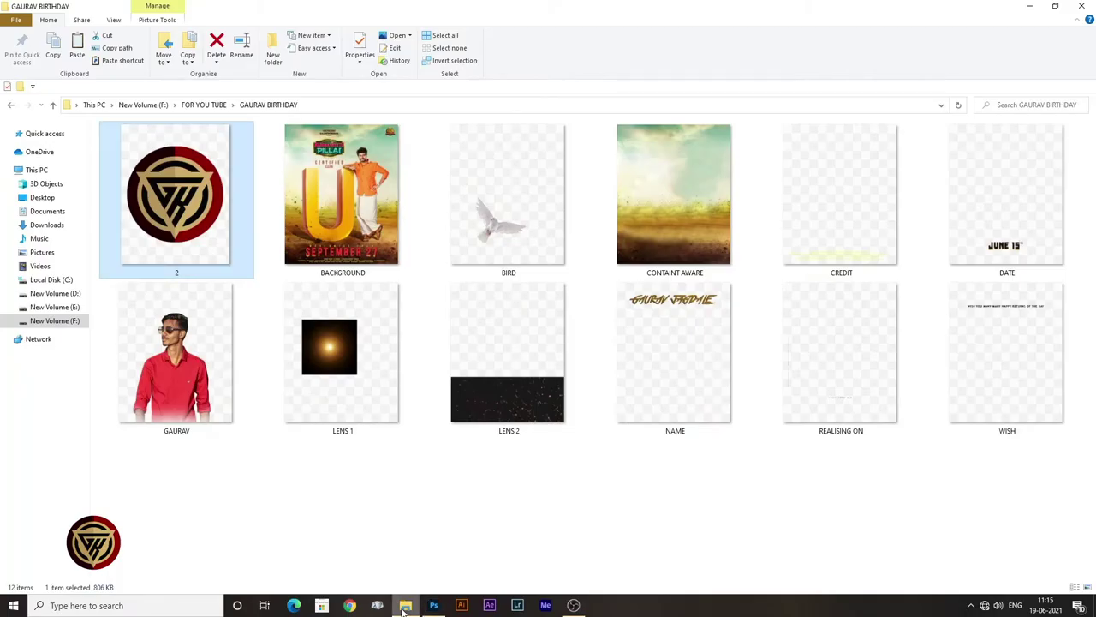
click(485, 228)
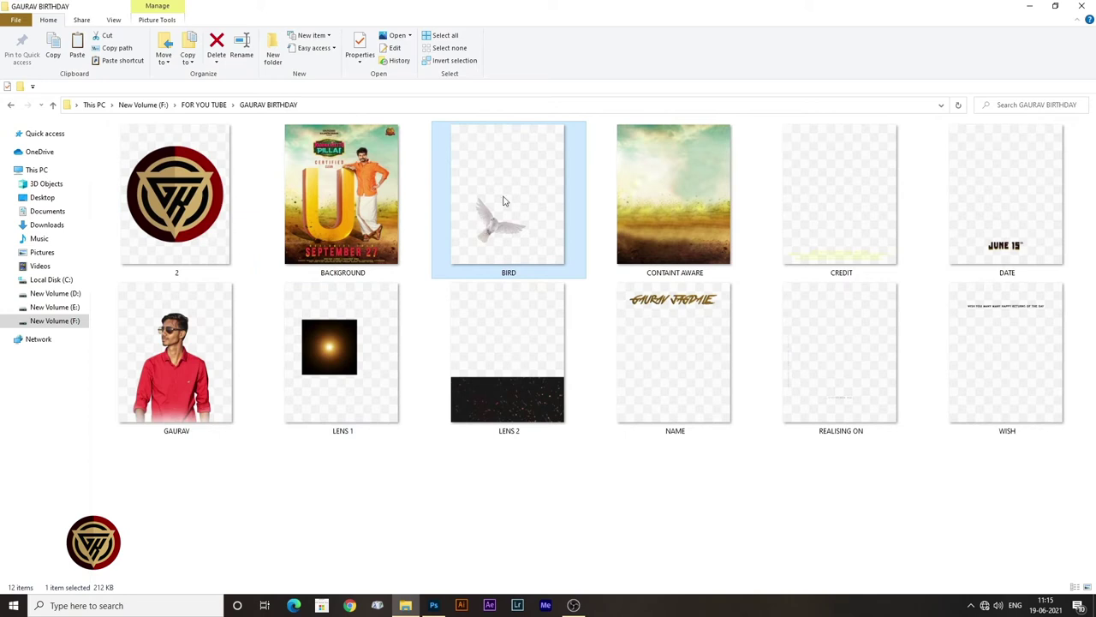
drag(497, 206, 495, 470)
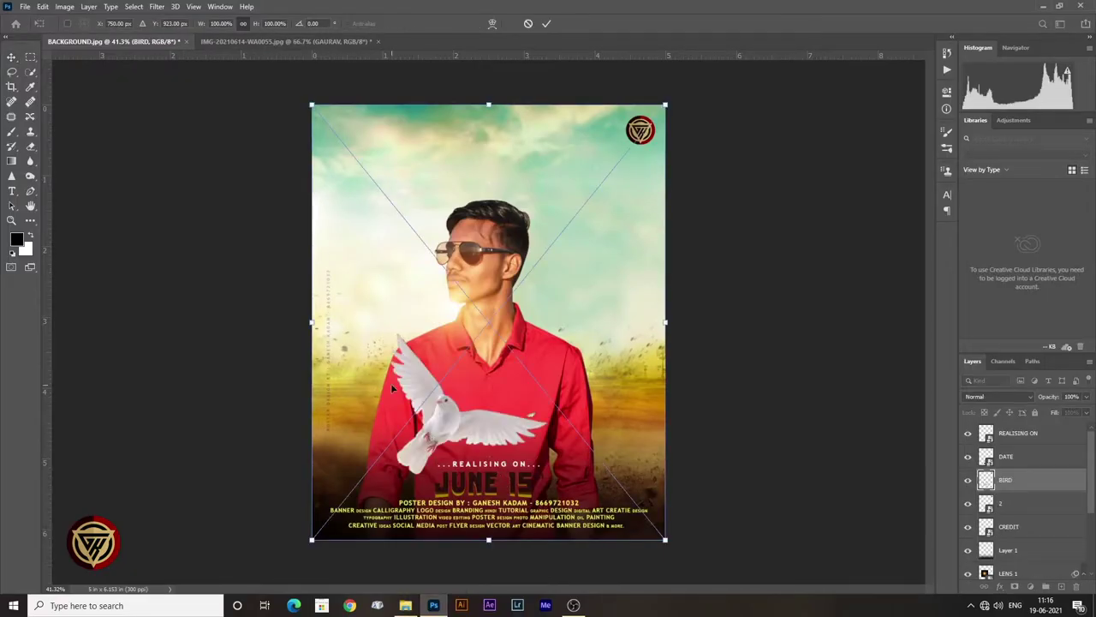
Step: Flip the BIRD dove horizontally and place it to the right of the man's shoulder
right_click(489, 392)
click(512, 564)
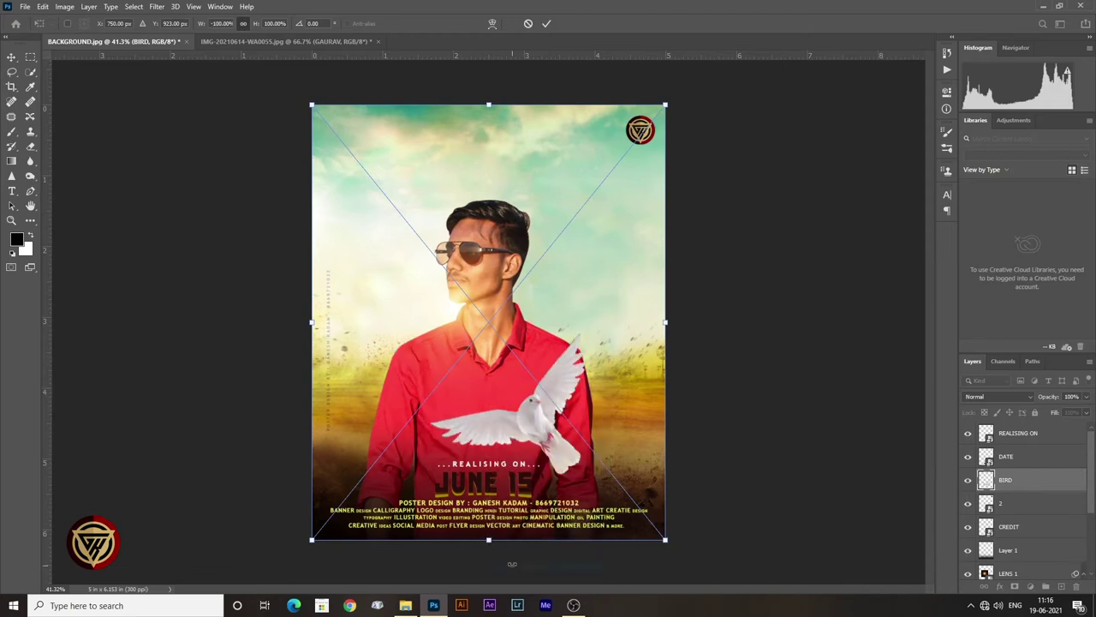
drag(530, 454, 601, 414)
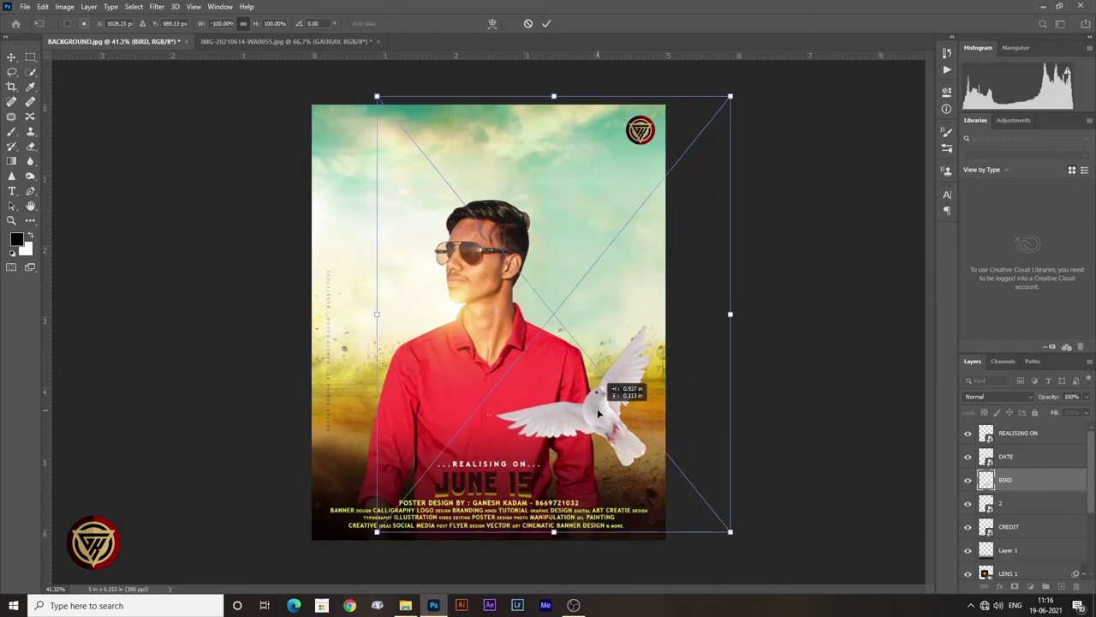
drag(600, 414, 599, 402)
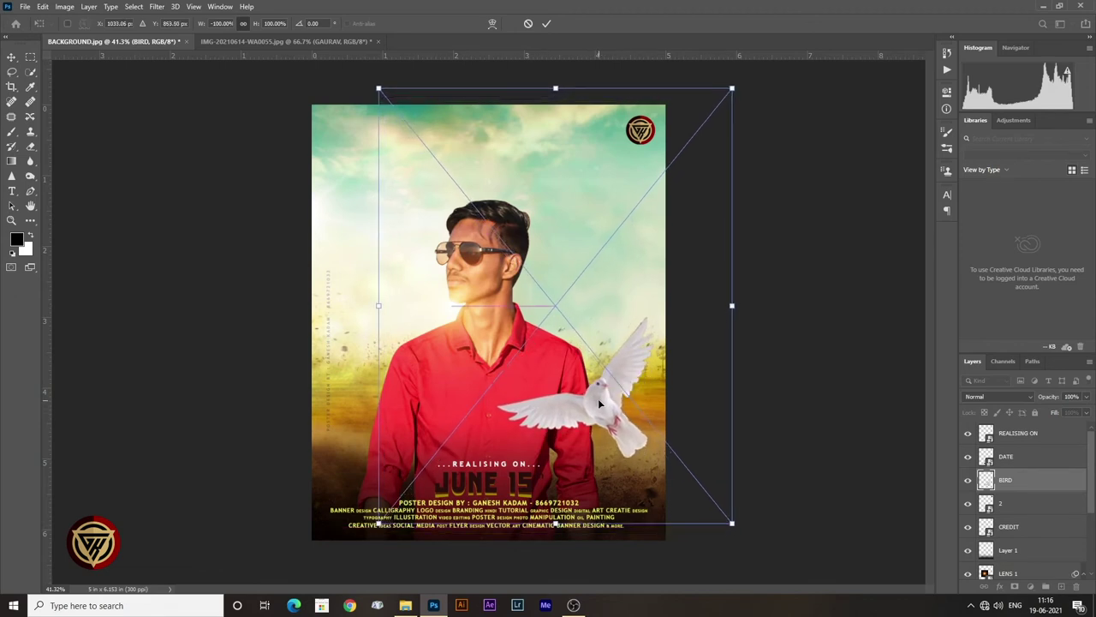
key(Return)
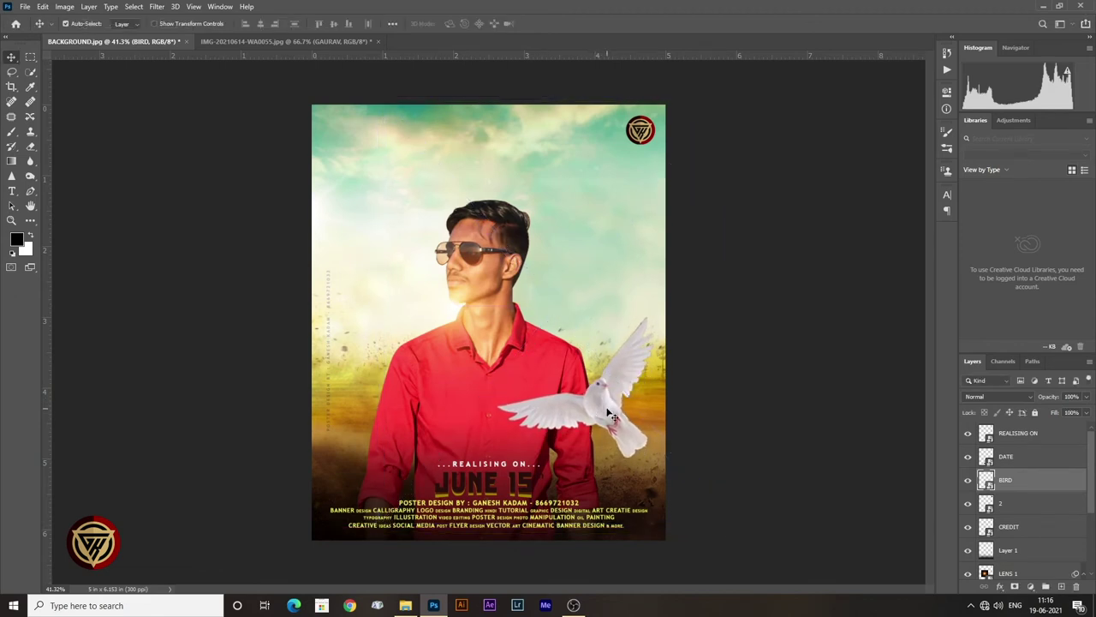
Step: Duplicate the dove as a hidden BIRD copy and reselect the original BIRD layer
key(ctrl+j)
click(968, 480)
click(603, 402)
click(156, 6)
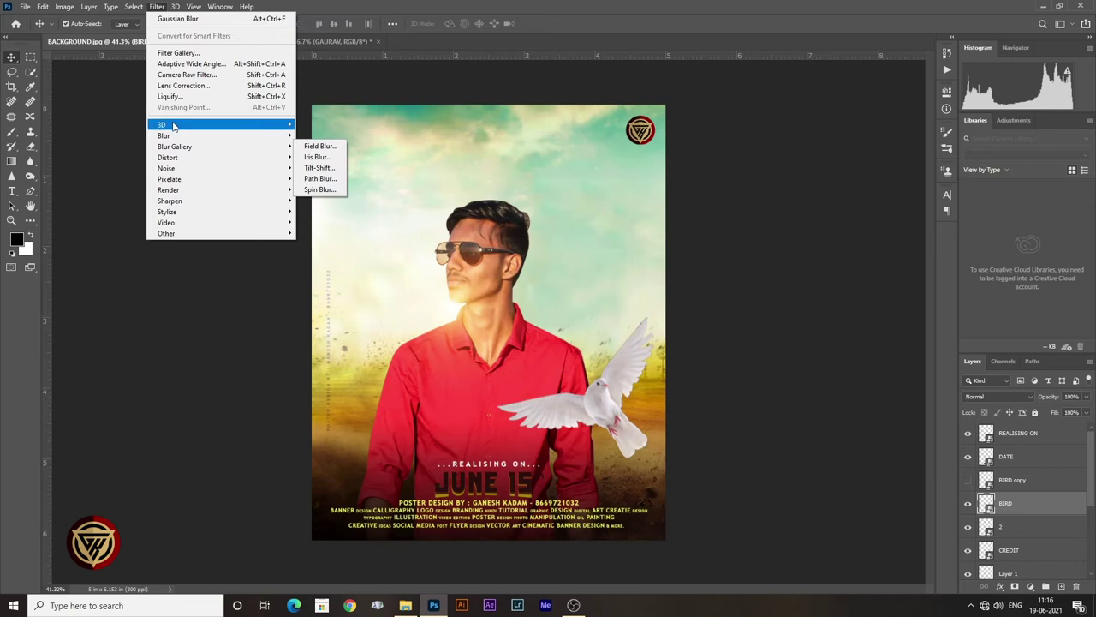
mouse_move(164, 135)
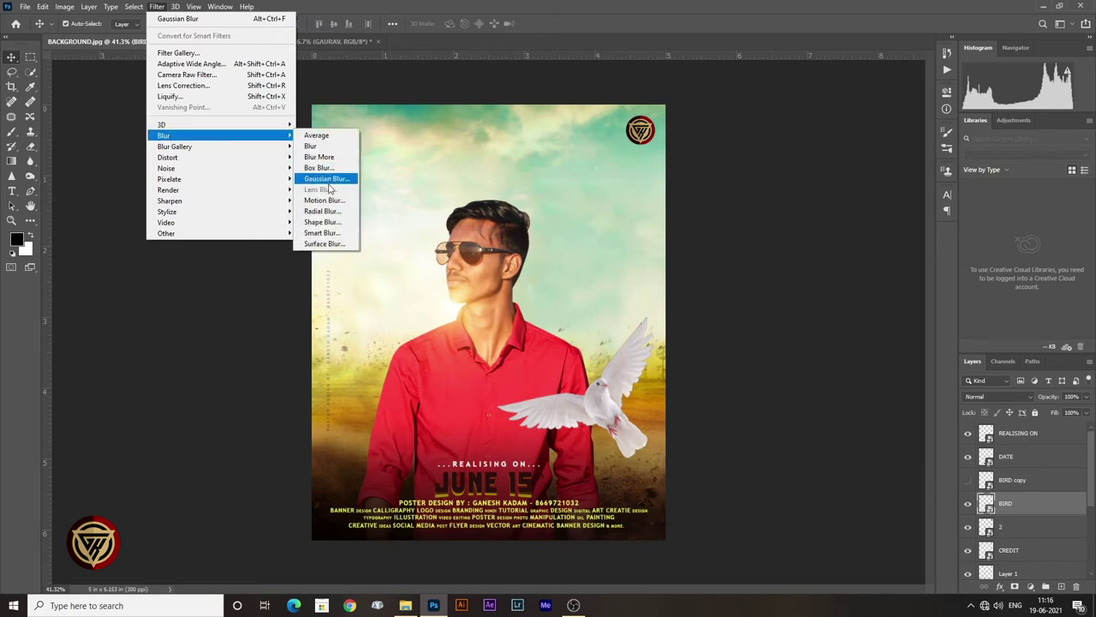
Step: Apply a Motion Blur of -35° and 12 pixels to the BIRD dove
click(330, 200)
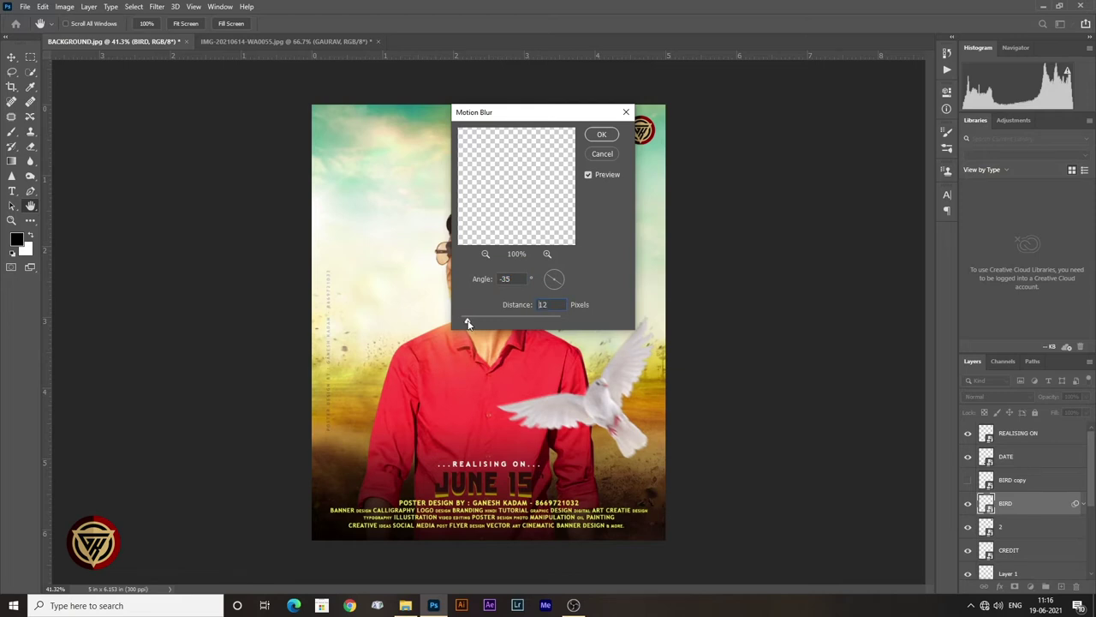
click(602, 136)
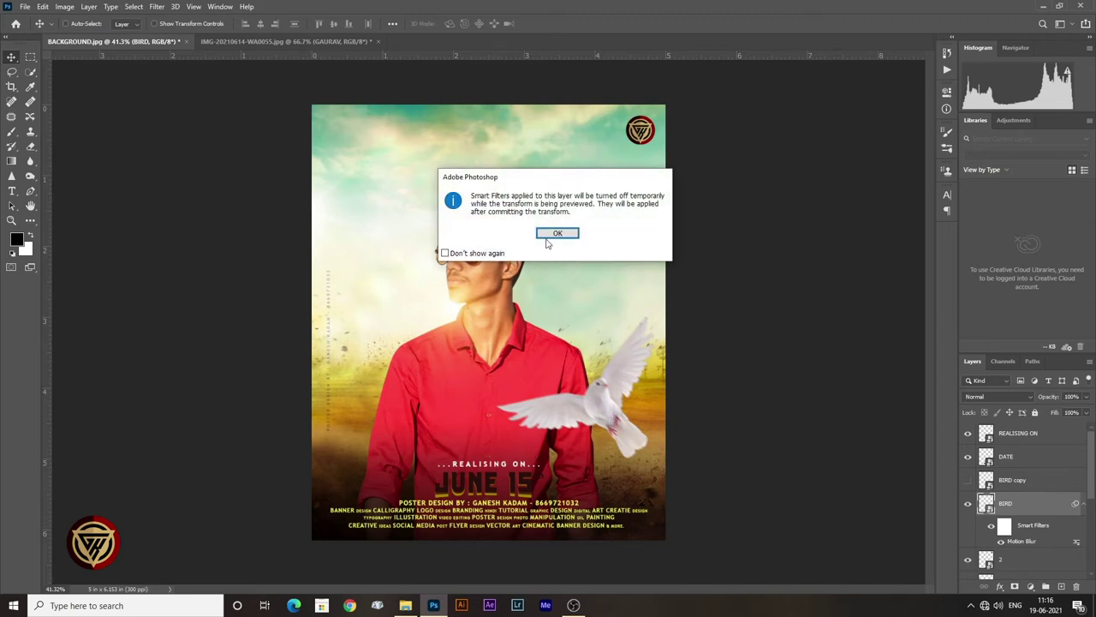
click(555, 235)
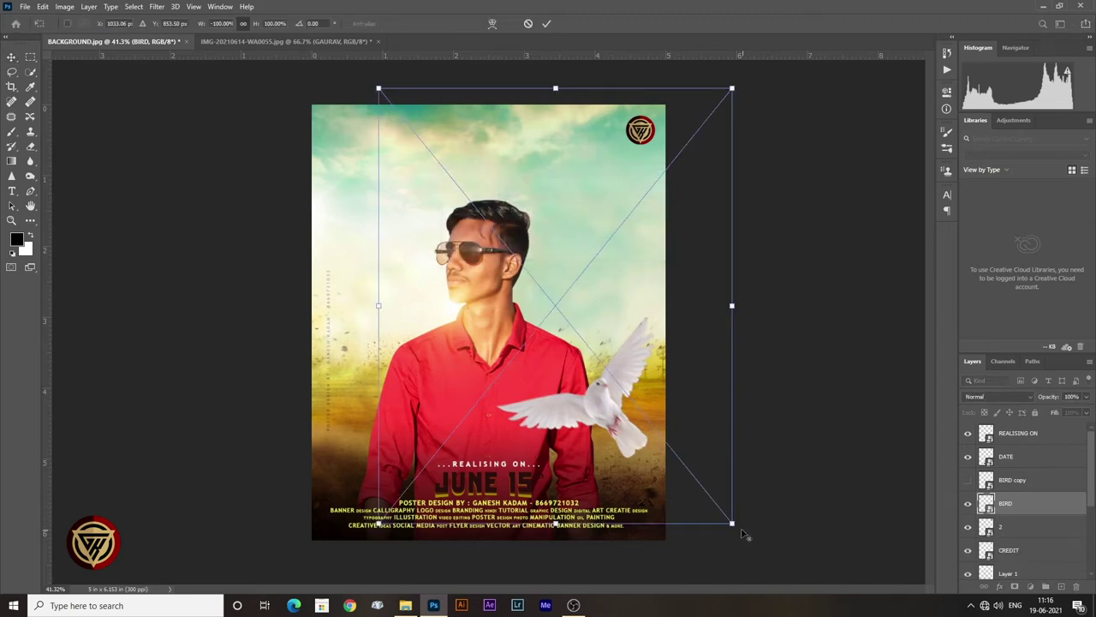
Step: Enlarge the blurred dove slightly, then show and select the sharp BIRD copy
drag(733, 523, 751, 548)
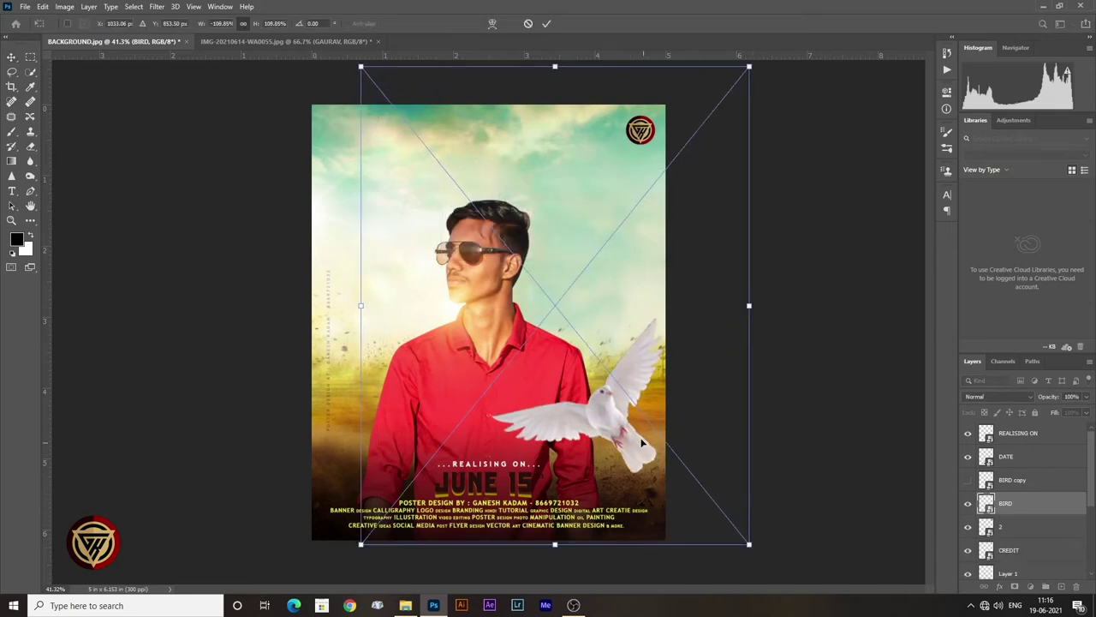
drag(614, 417, 610, 417)
key(Return)
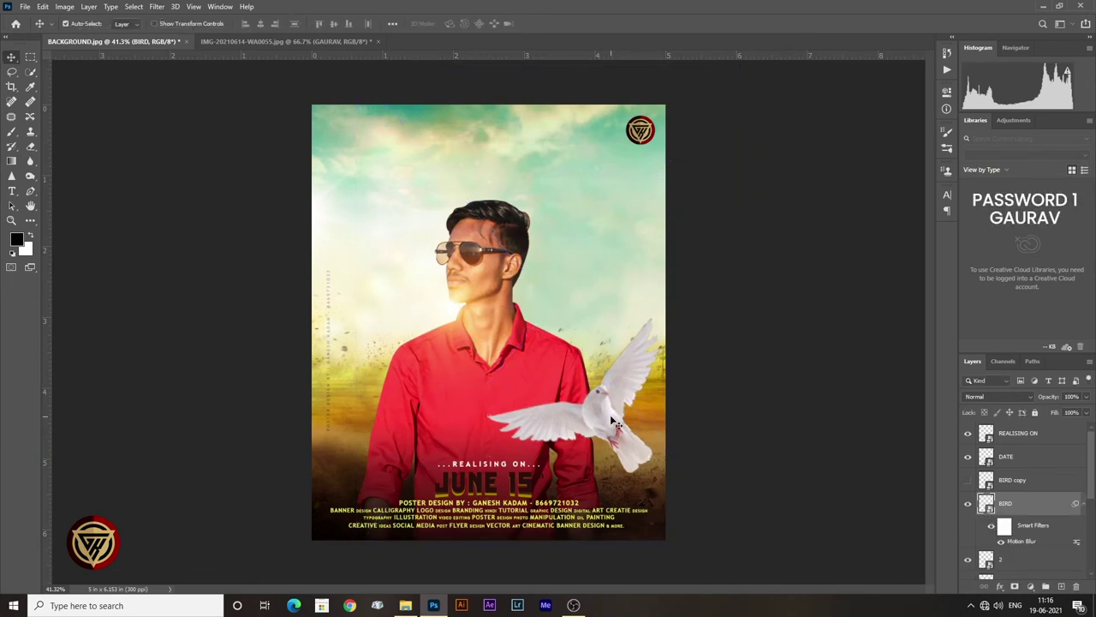
click(968, 479)
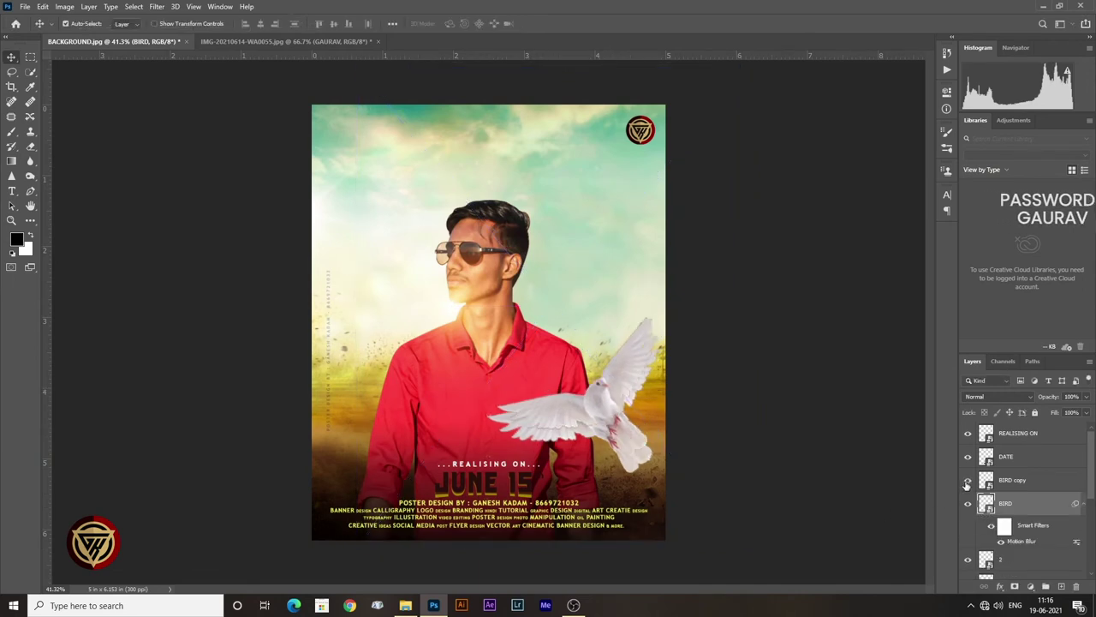
click(994, 483)
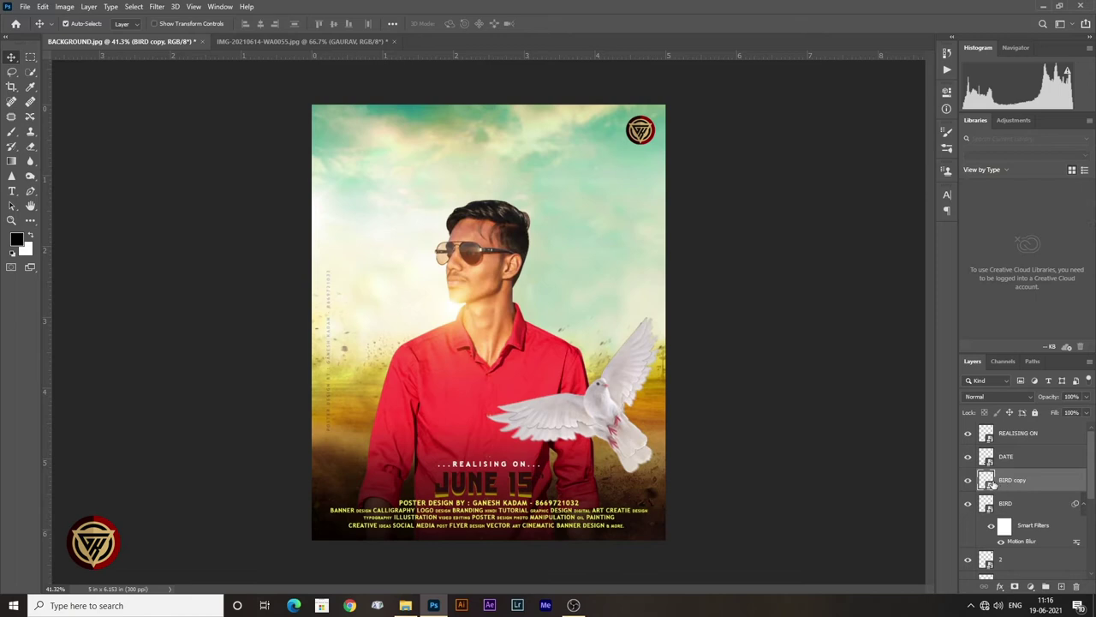
Step: Scale the BIRD copy dove down to about 40% and move it beside the man's head
key(t)
click(11, 57)
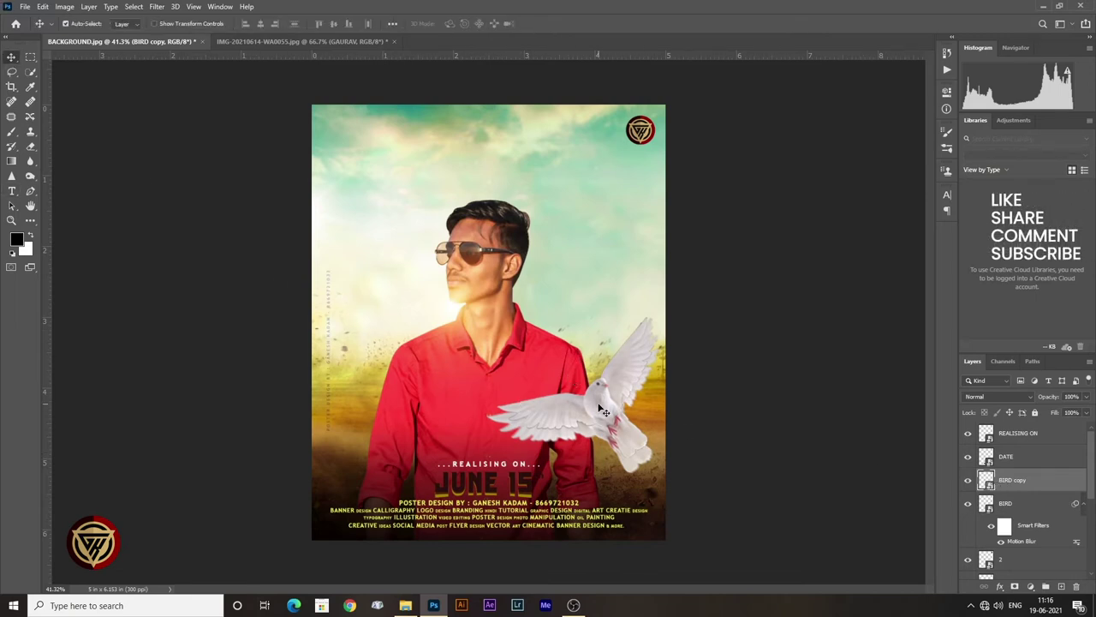
key(ctrl+t)
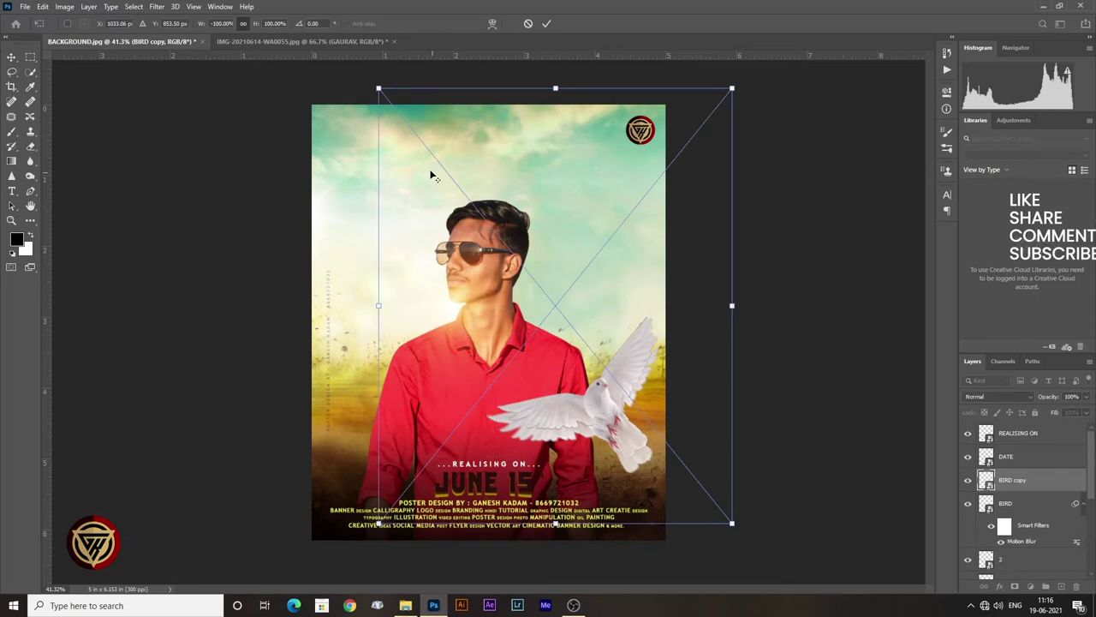
drag(378, 88, 455, 244)
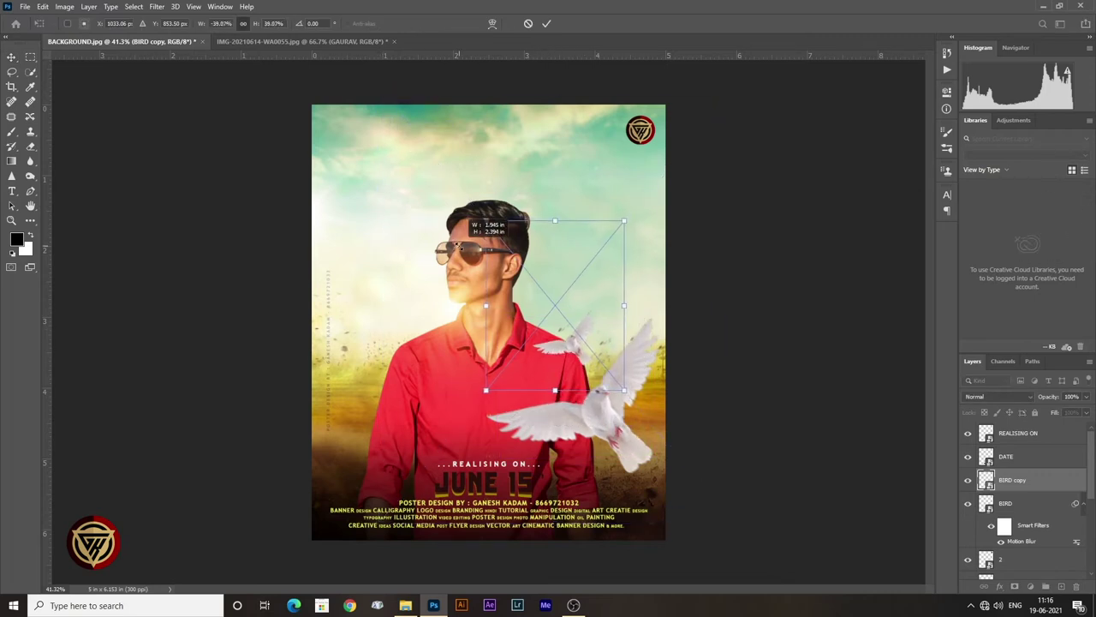
drag(559, 356, 374, 333)
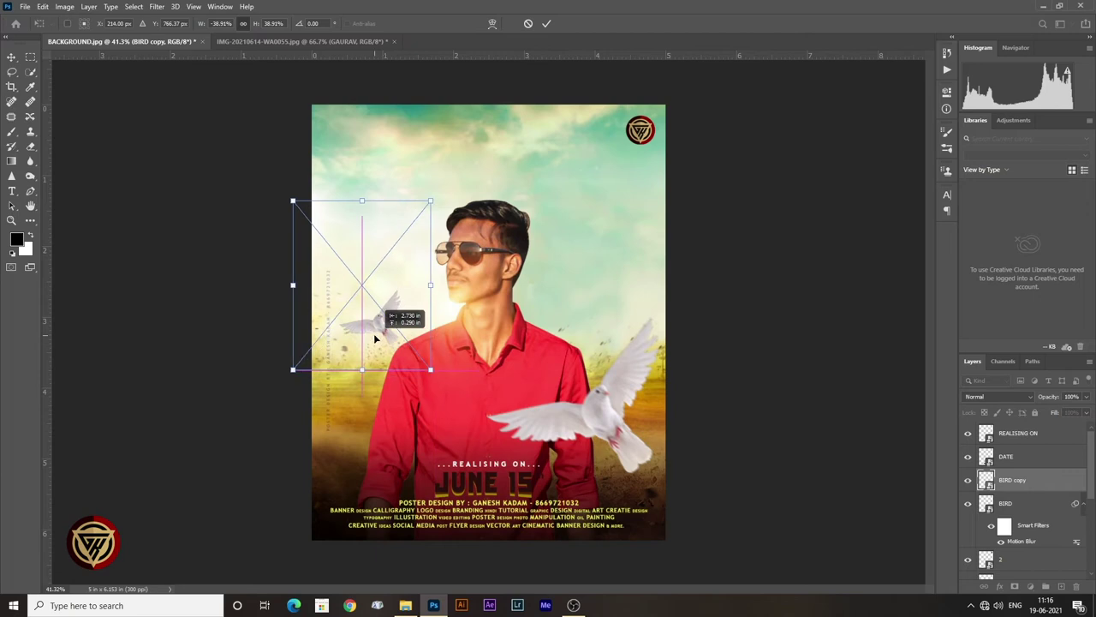
Step: Flip the small dove horizontally and settle it at the poster's left edge
right_click(373, 333)
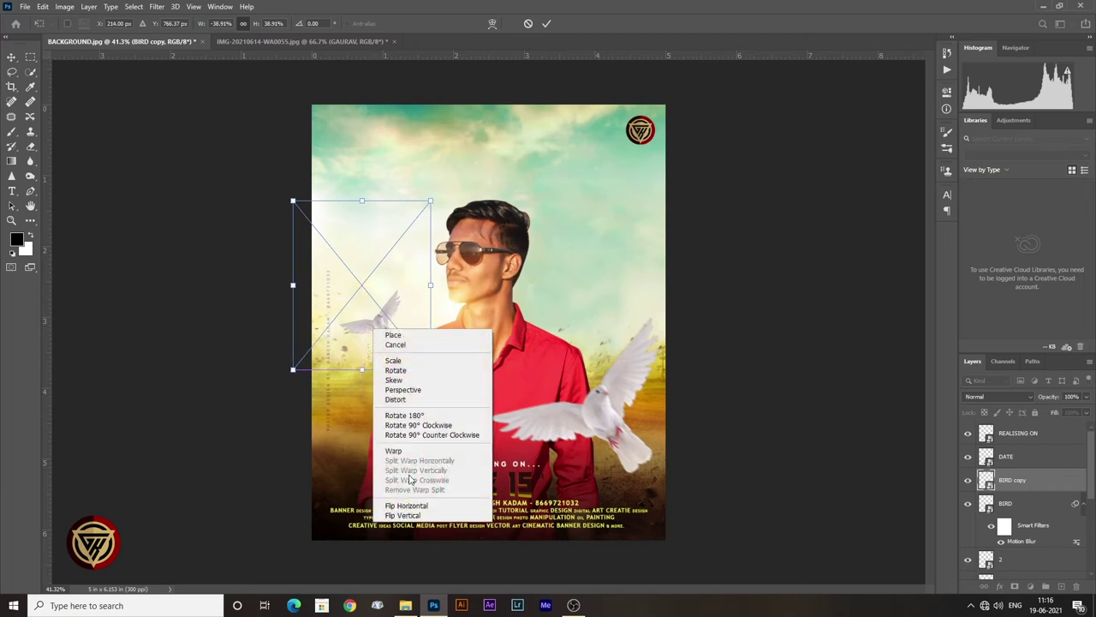
click(407, 505)
drag(347, 315, 365, 312)
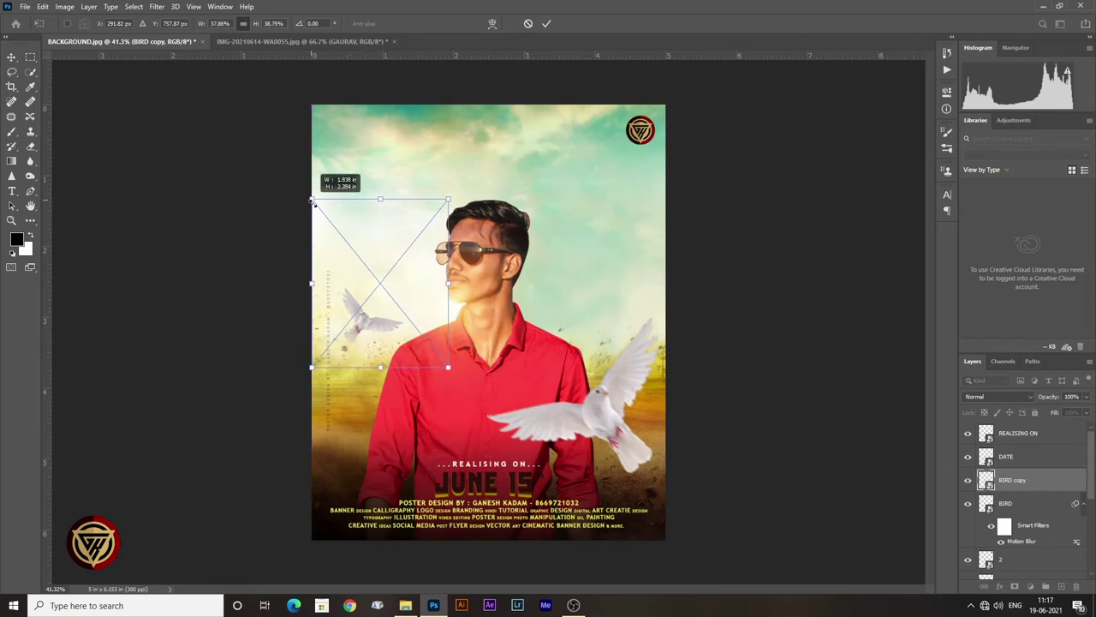
drag(312, 199, 318, 206)
drag(351, 302, 353, 303)
key(Return)
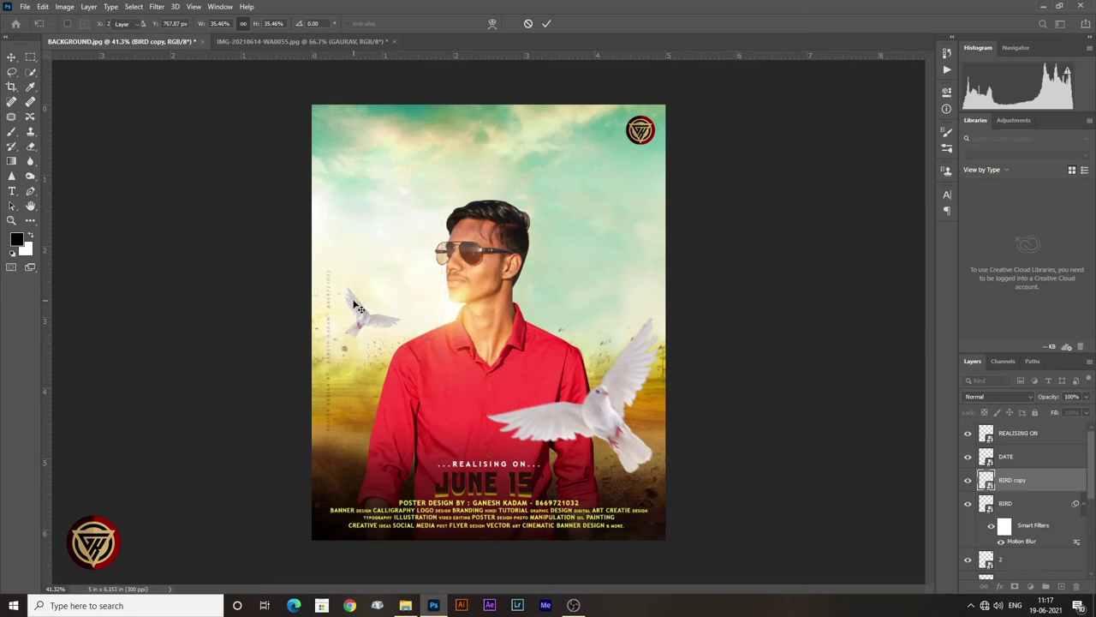
Step: Apply a Motion Blur with distance 14 to the small dove copy
click(160, 6)
mouse_move(164, 135)
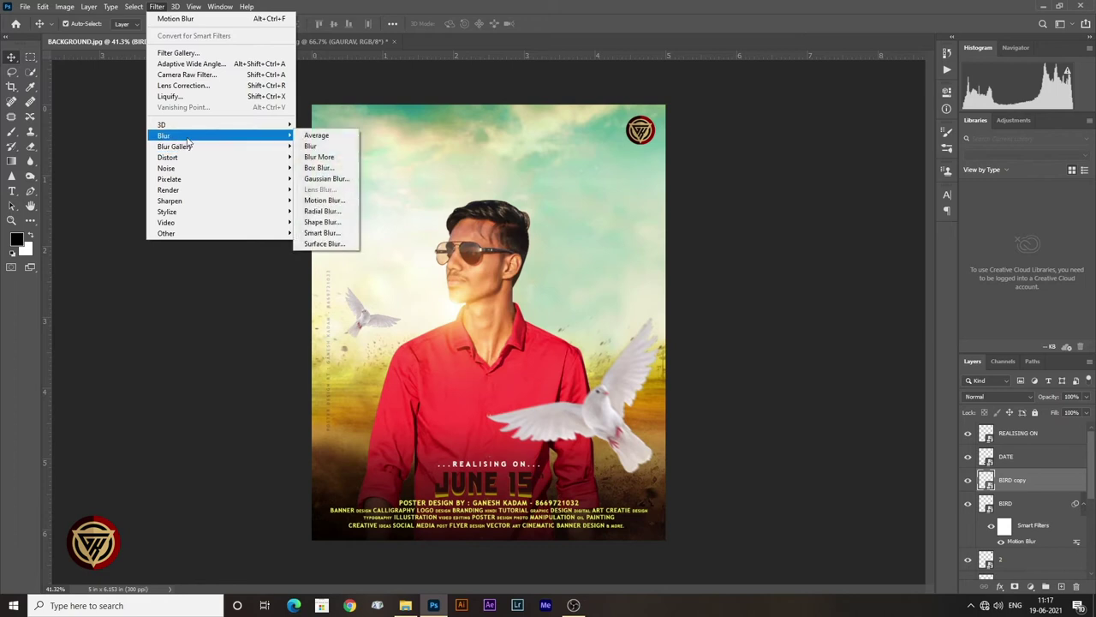
click(323, 199)
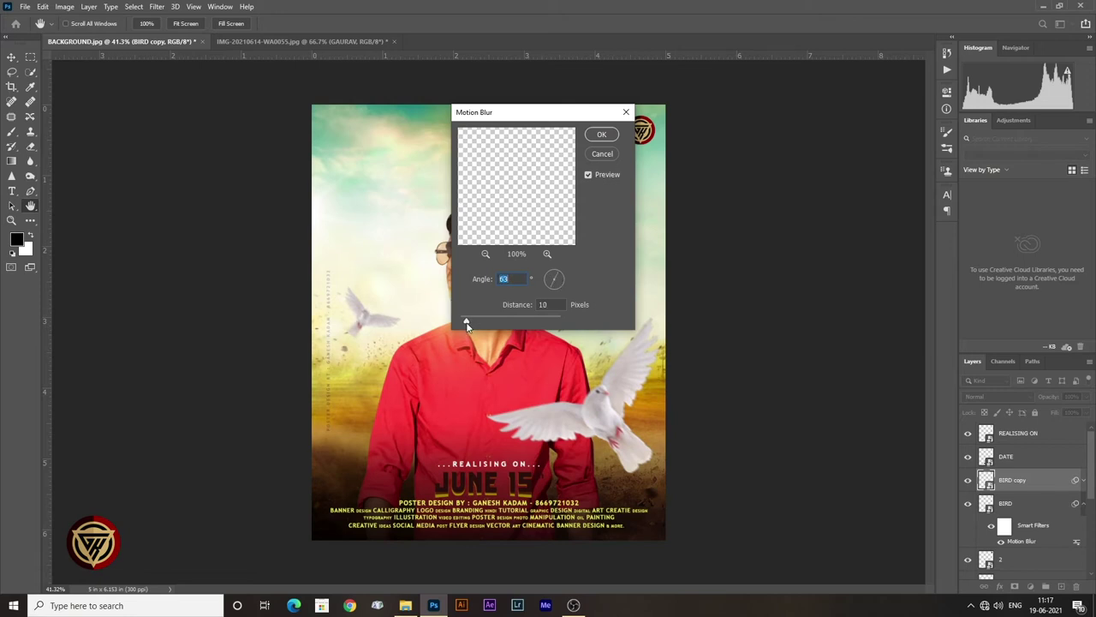
drag(468, 324, 468, 323)
click(600, 135)
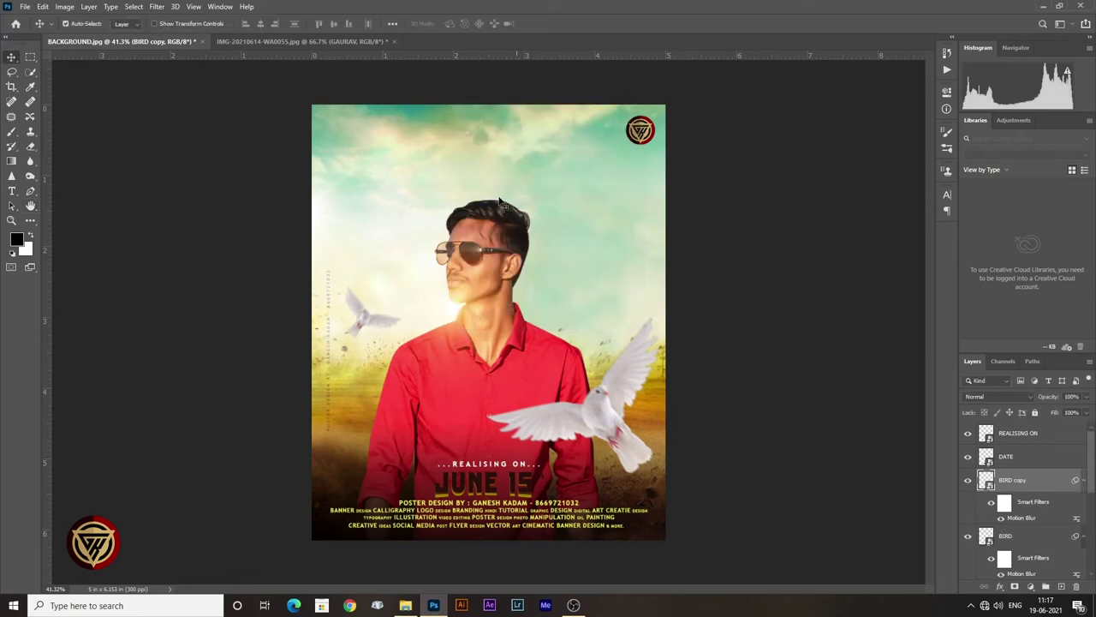
Step: Shrink the small dove slightly and nudge it left and down
key(ctrl+t)
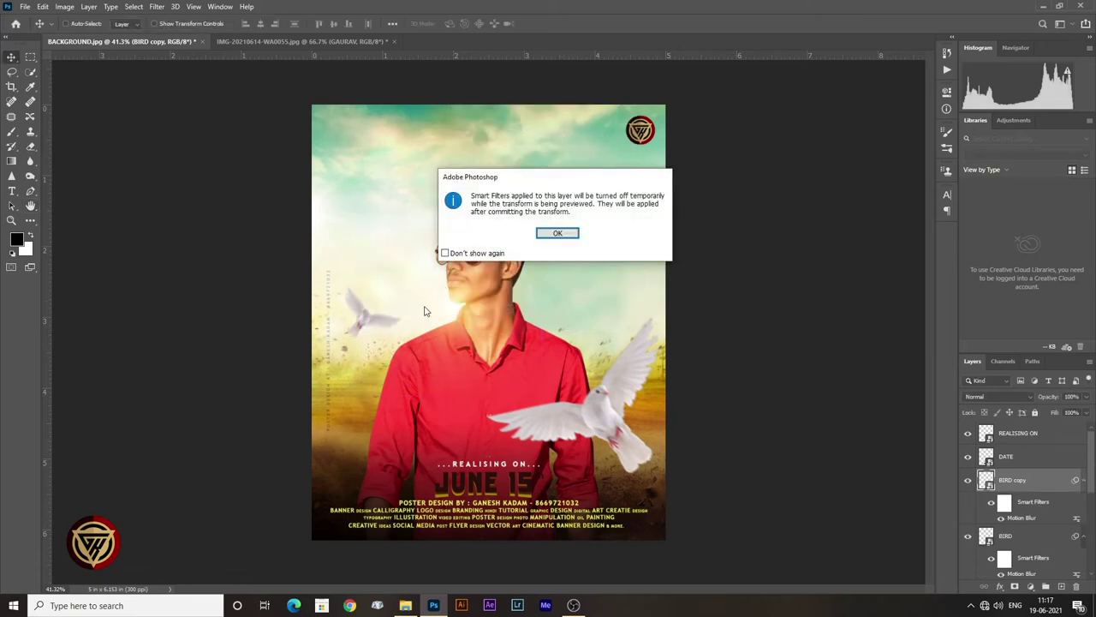
click(573, 235)
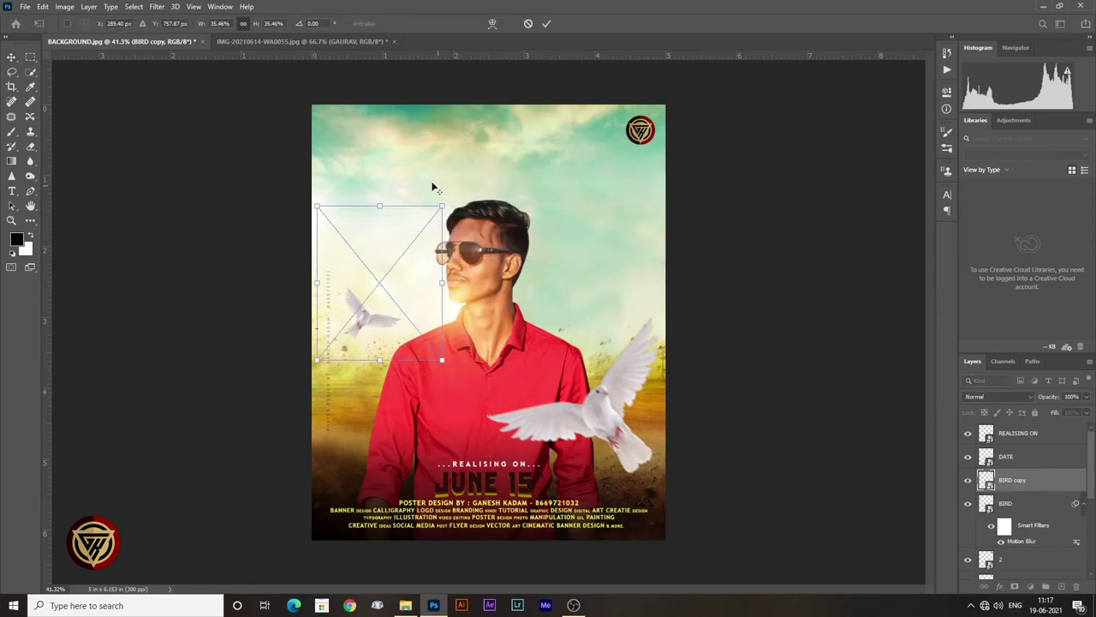
drag(442, 205, 437, 215)
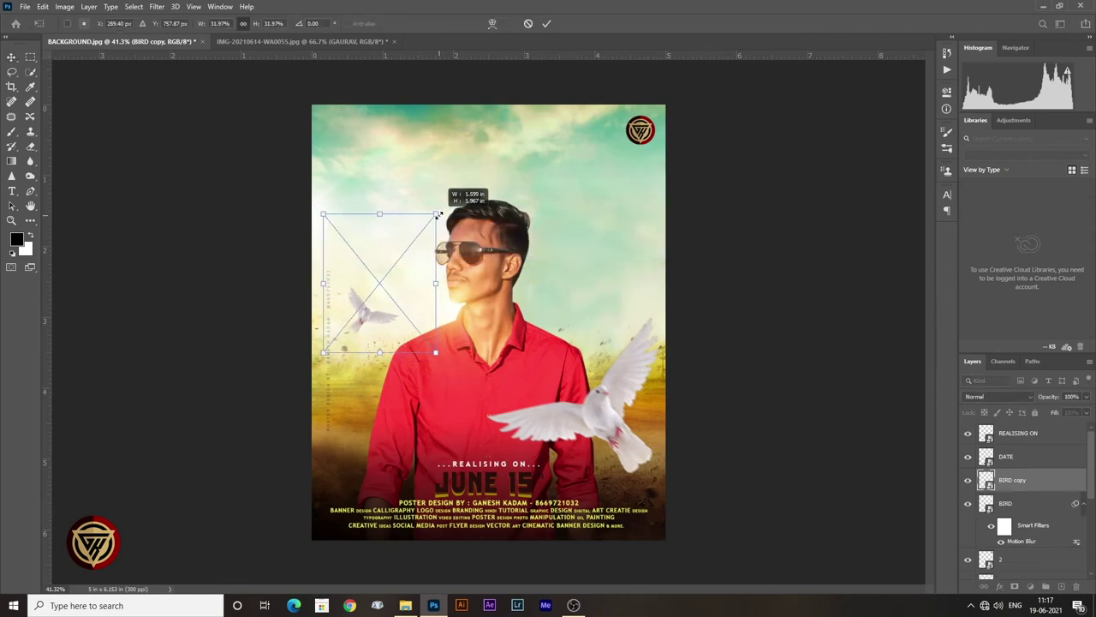
key(shift+Left)
key(shift+Left)
key(shift+Down)
key(shift+Down)
key(Return)
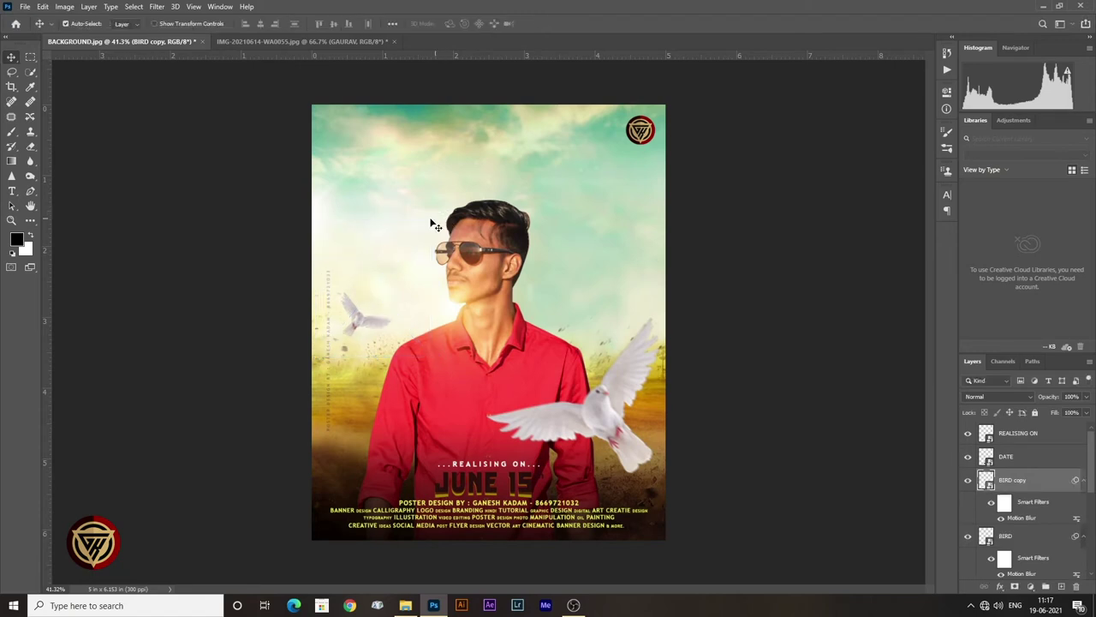
Step: Drag the LENS 2 image from the poster's image folder into the poster
click(405, 605)
click(658, 311)
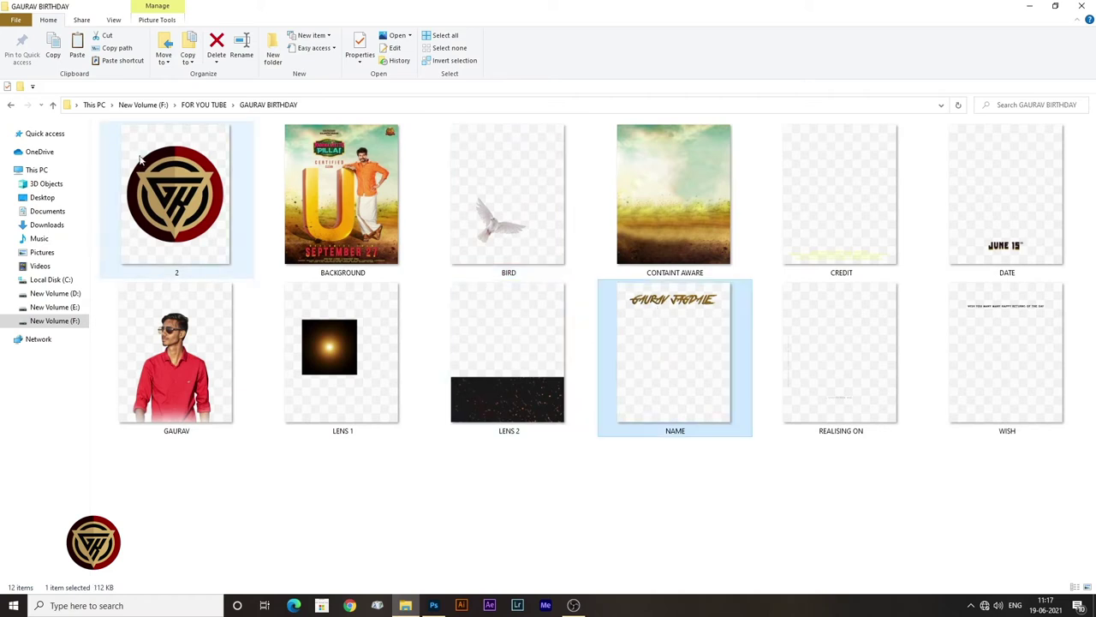
mouse_move(504, 370)
mouse_down()
mouse_move(435, 578)
mouse_move(459, 502)
mouse_up()
Step: Place the LENS 2 image over the poster's bottom, leaving it ungrouped
key(Return)
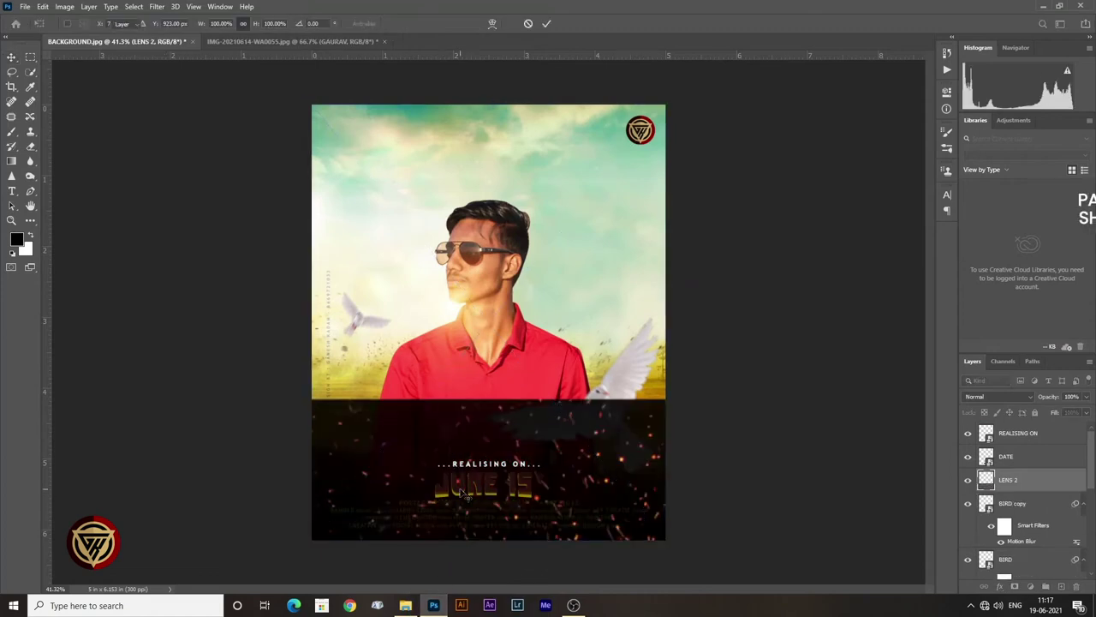
mouse_move(1032, 505)
mouse_down()
mouse_move(1047, 600)
mouse_move(1049, 575)
mouse_up()
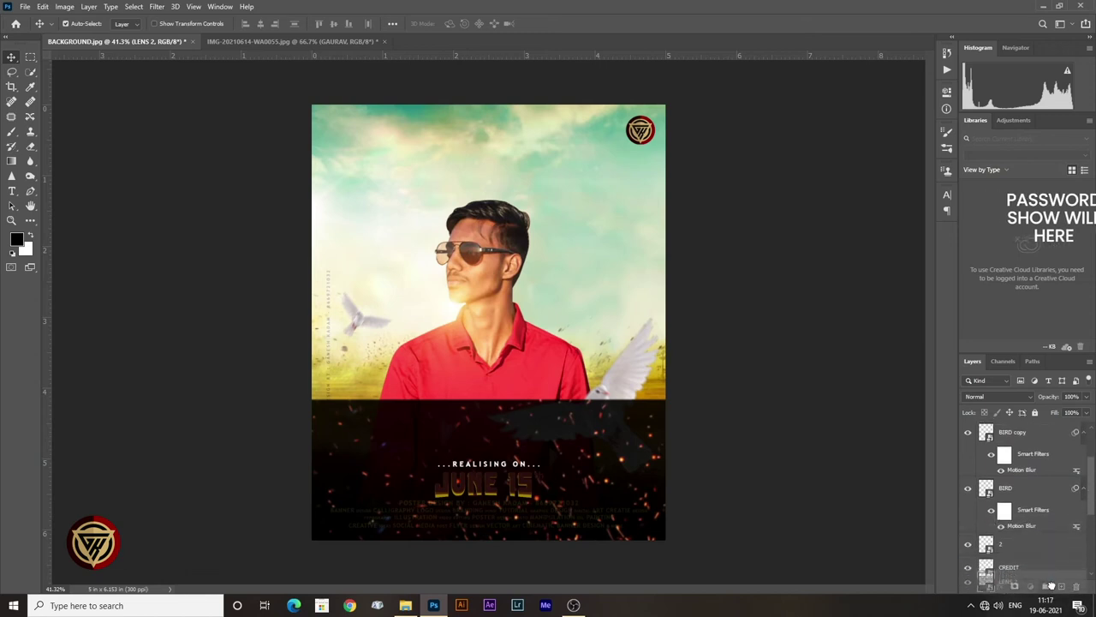
key(ctrl+g)
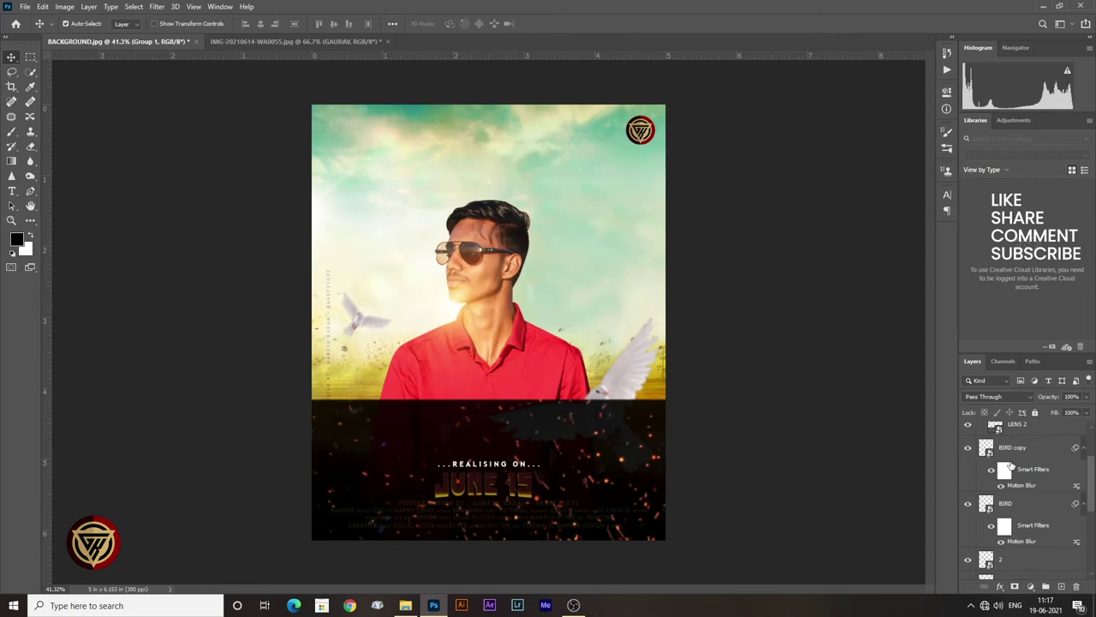
scroll(1010, 465, down, 1)
scroll(1009, 463, down, 2)
scroll(1009, 463, down, 1)
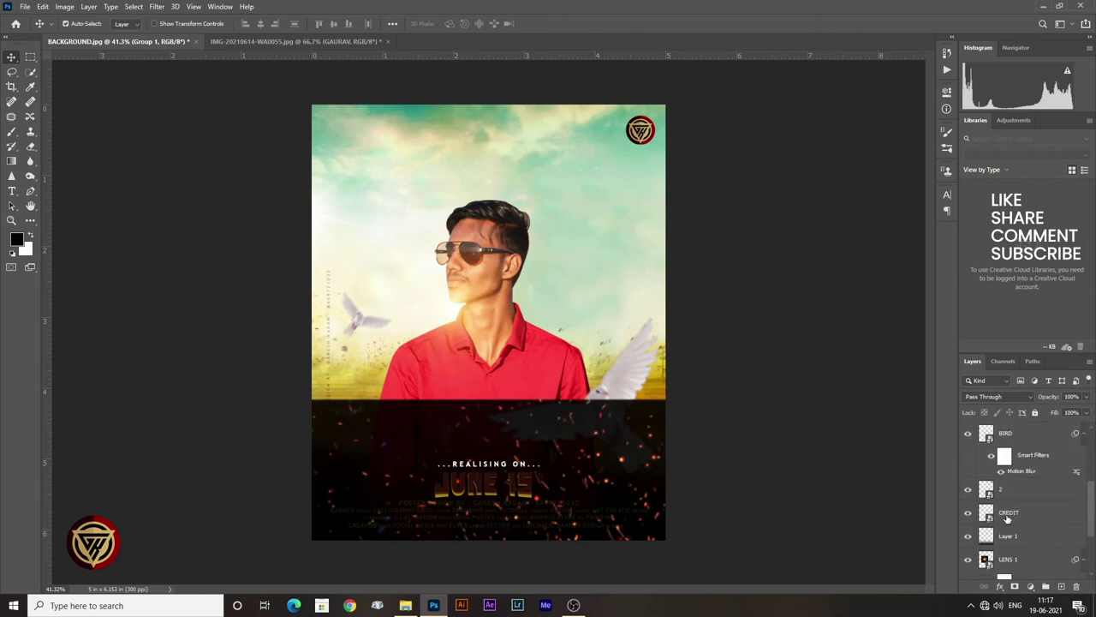
key(ctrl+z)
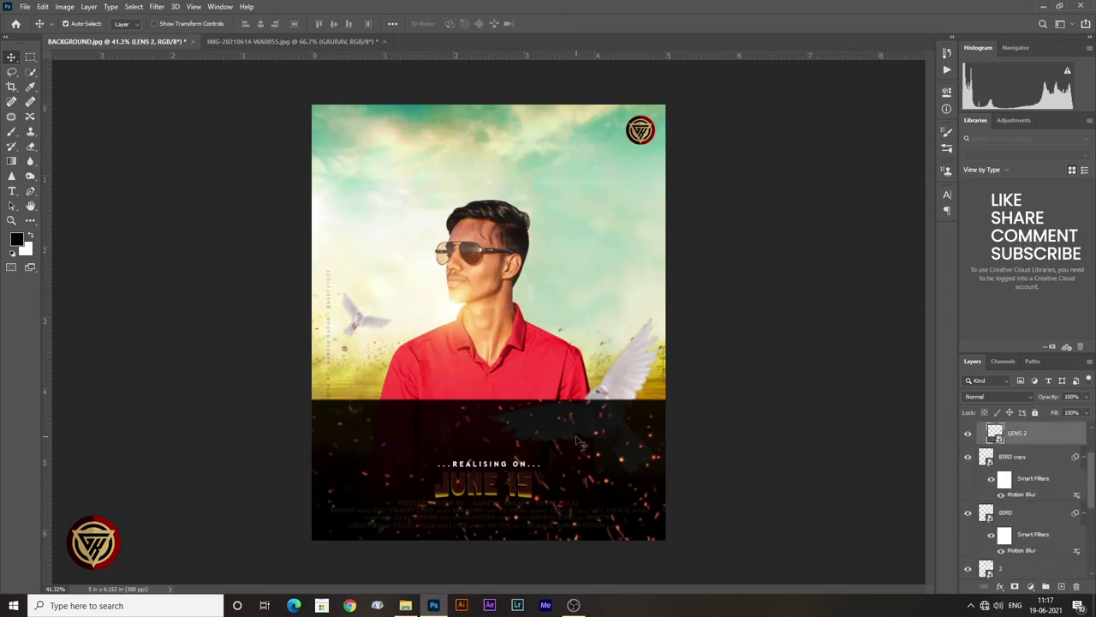
Step: Blend LENS 2 in Screen mode and move it down to sit just above Layer 1
click(990, 396)
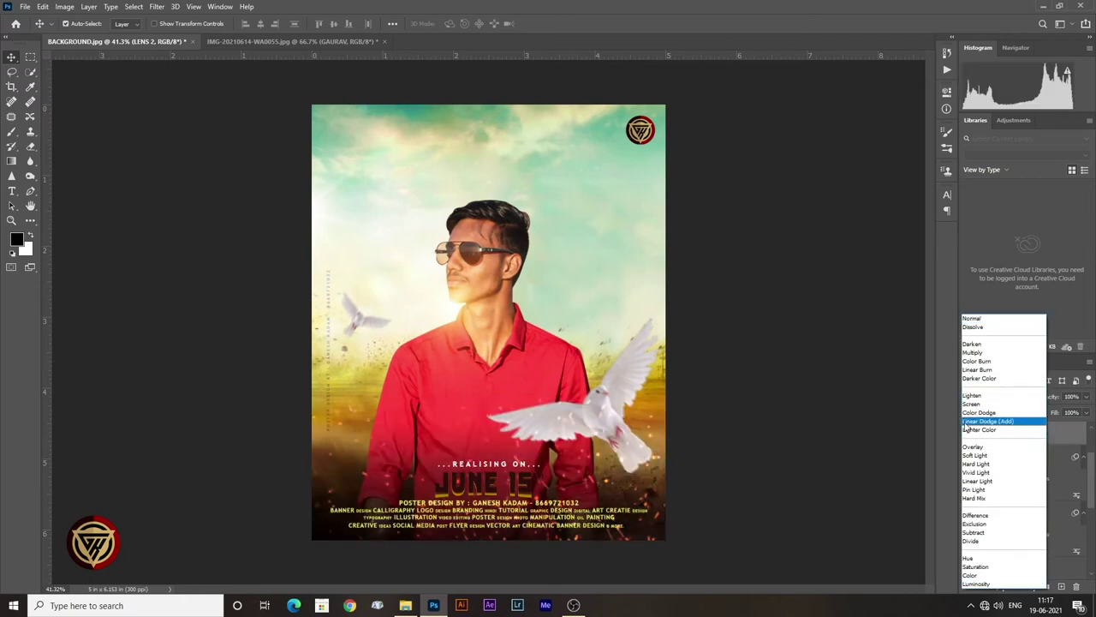
click(976, 407)
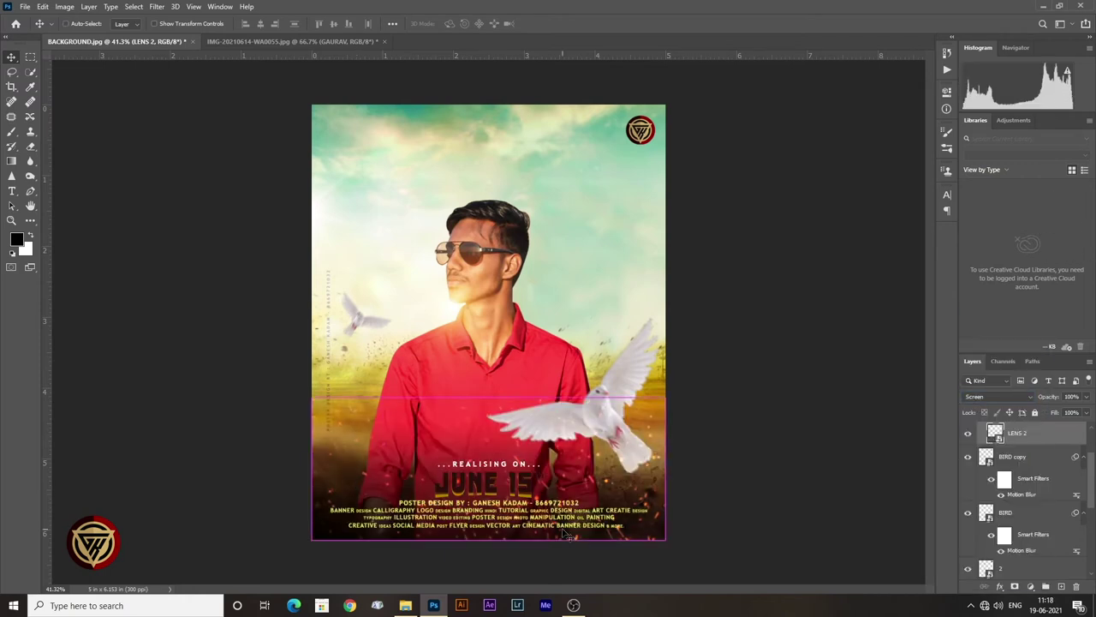
key(ctrl+bracketleft)
key(ctrl+bracketleft)
key(ctrl+bracketleft)
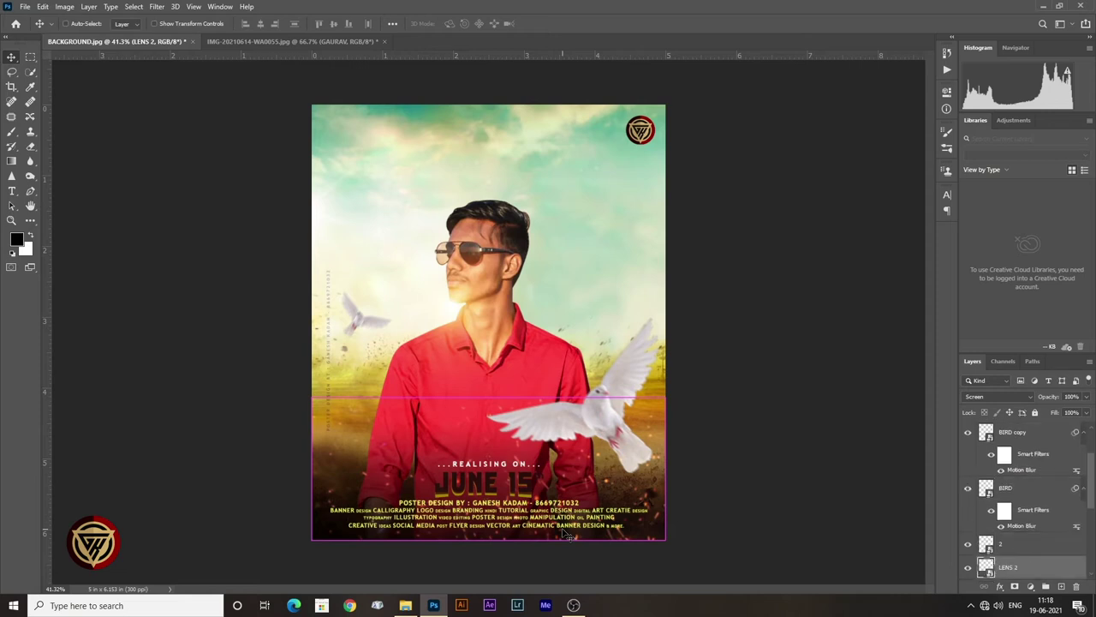
key(ctrl+bracketleft)
key(ctrl+bracketleft)
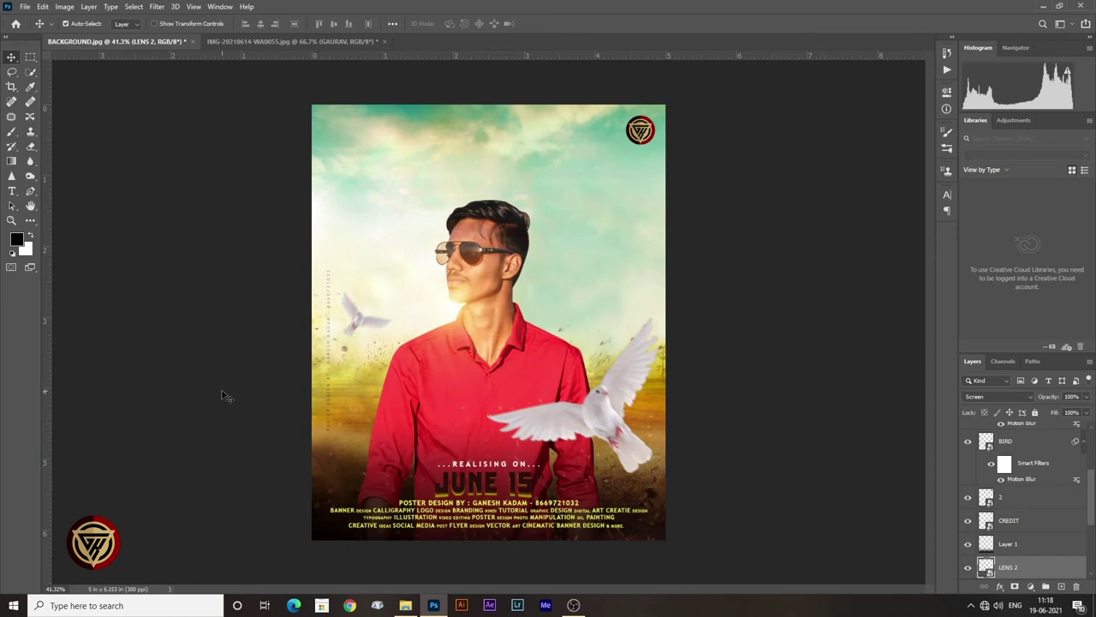
key(ctrl+bracketright)
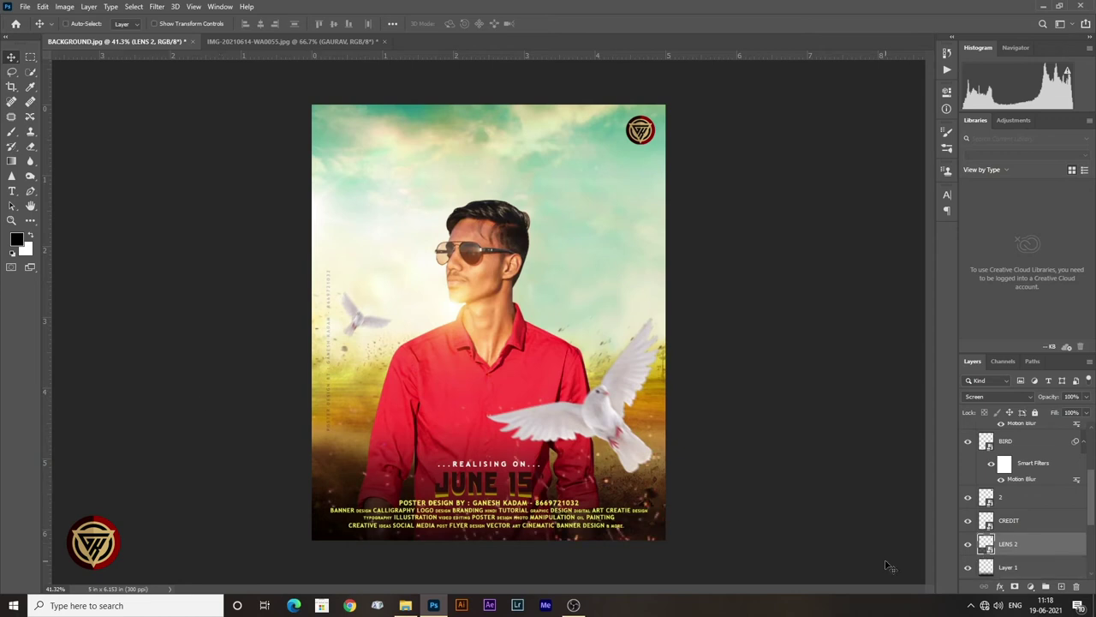
Step: Lower the LENS 2 opacity and open the NAME image in Photoshop
drag(1059, 399, 1038, 400)
click(405, 605)
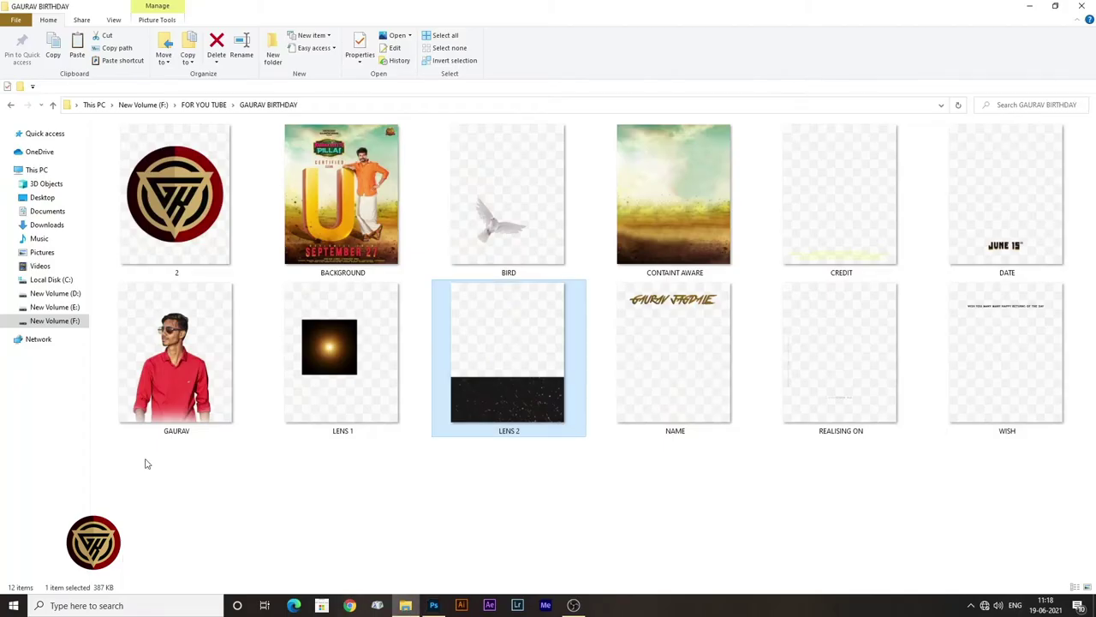
click(696, 326)
mouse_move(678, 316)
mouse_down()
mouse_move(423, 174)
mouse_move(483, 41)
mouse_up()
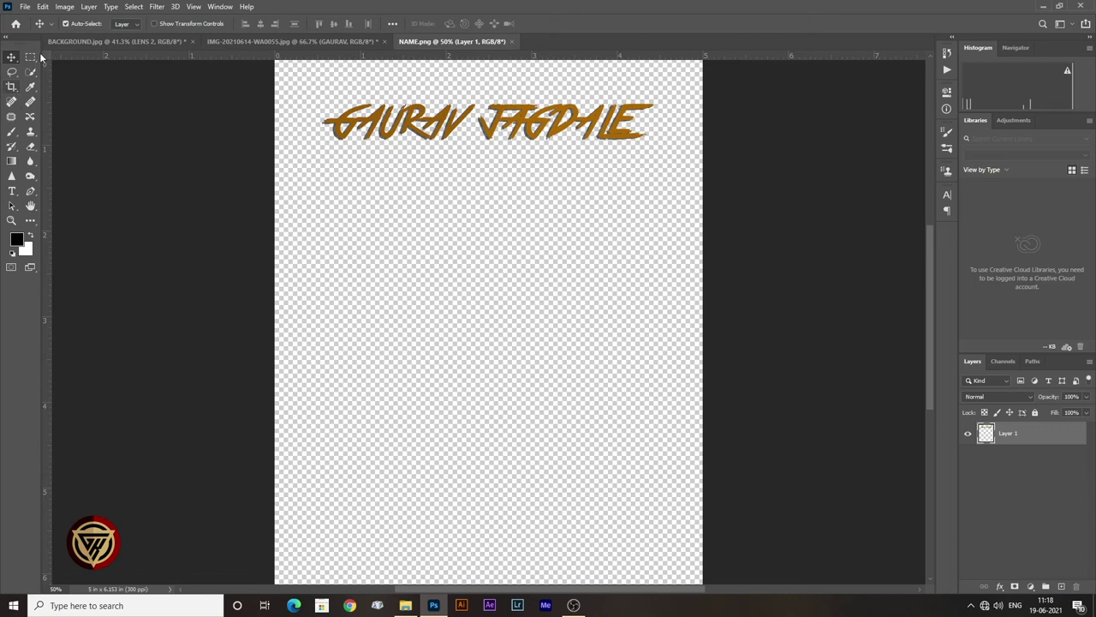
Step: Type 'GAURAV JAGDALE' as a new text line below the gold title
click(11, 196)
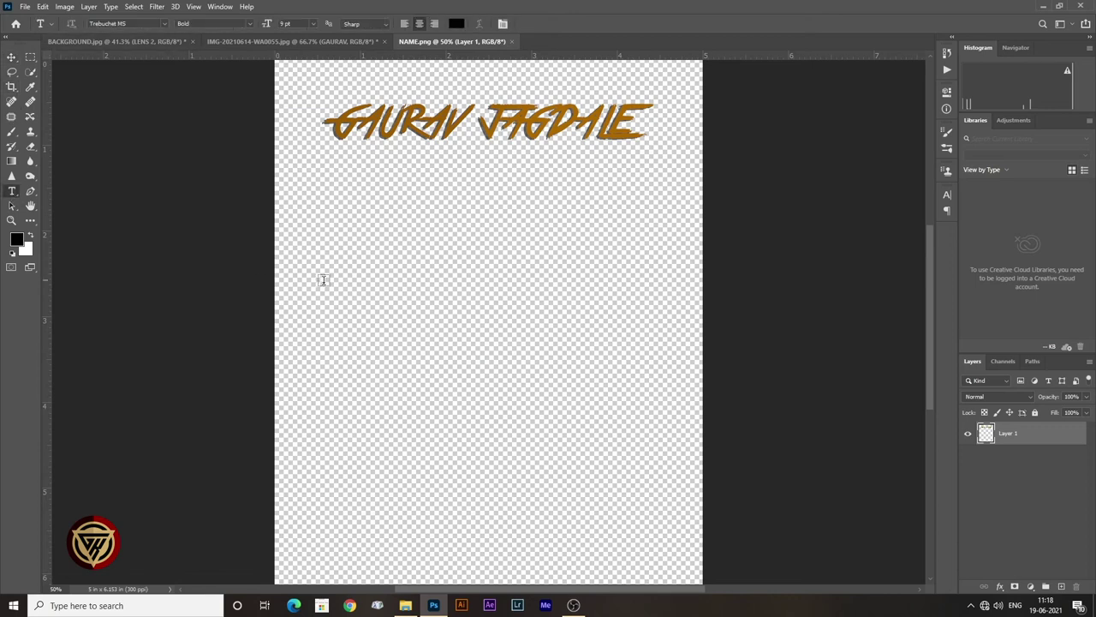
click(463, 290)
text(GAURAV JAGDALE)
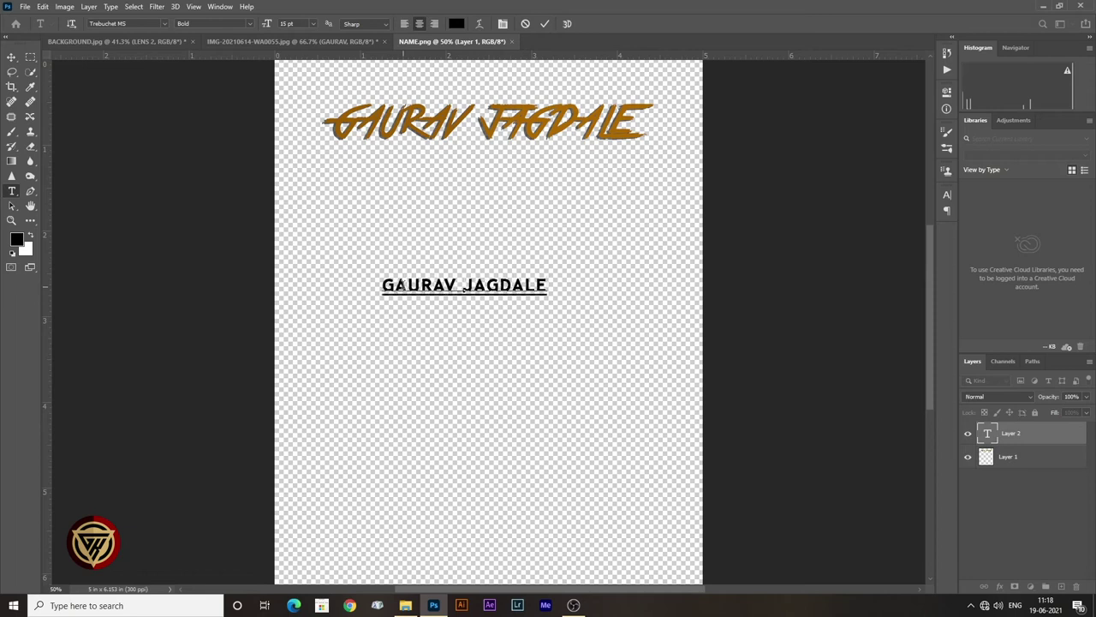
triple_click(439, 286)
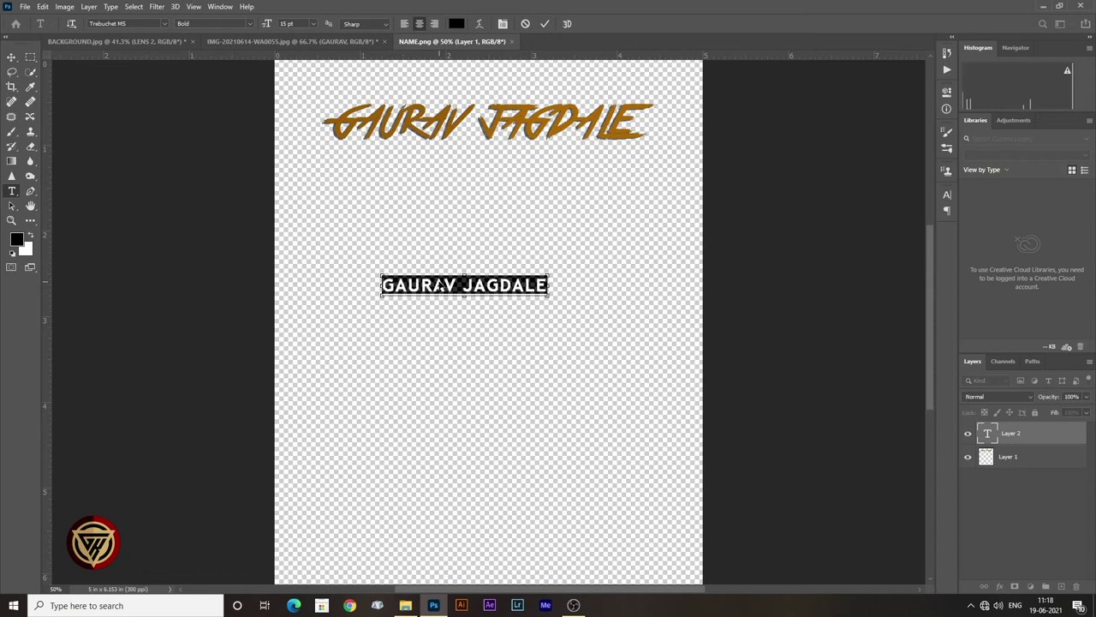
click(947, 197)
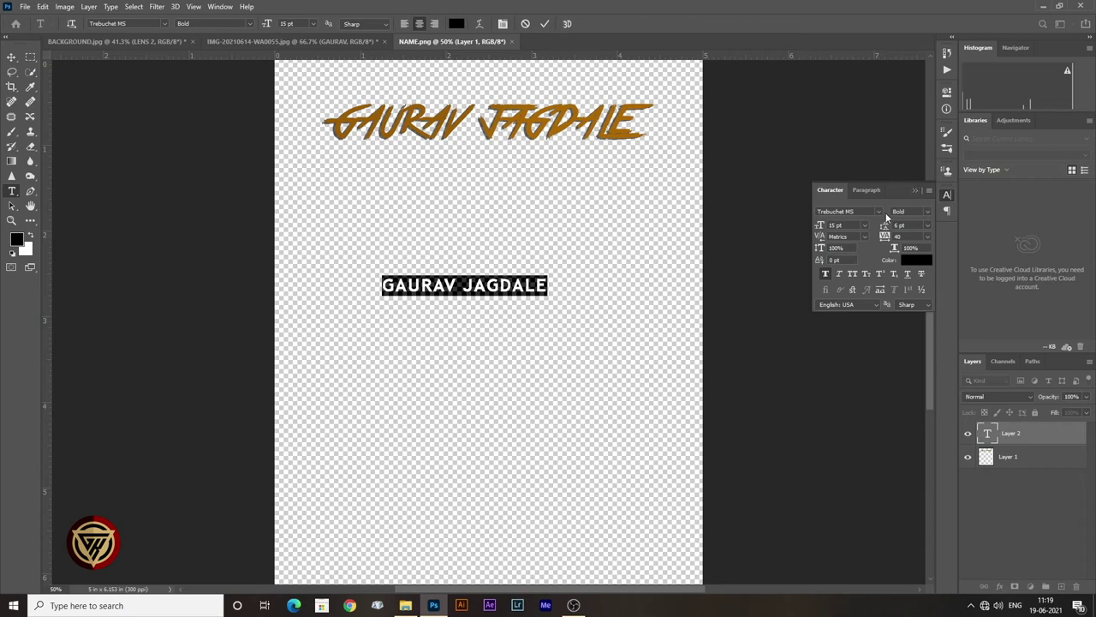
click(869, 211)
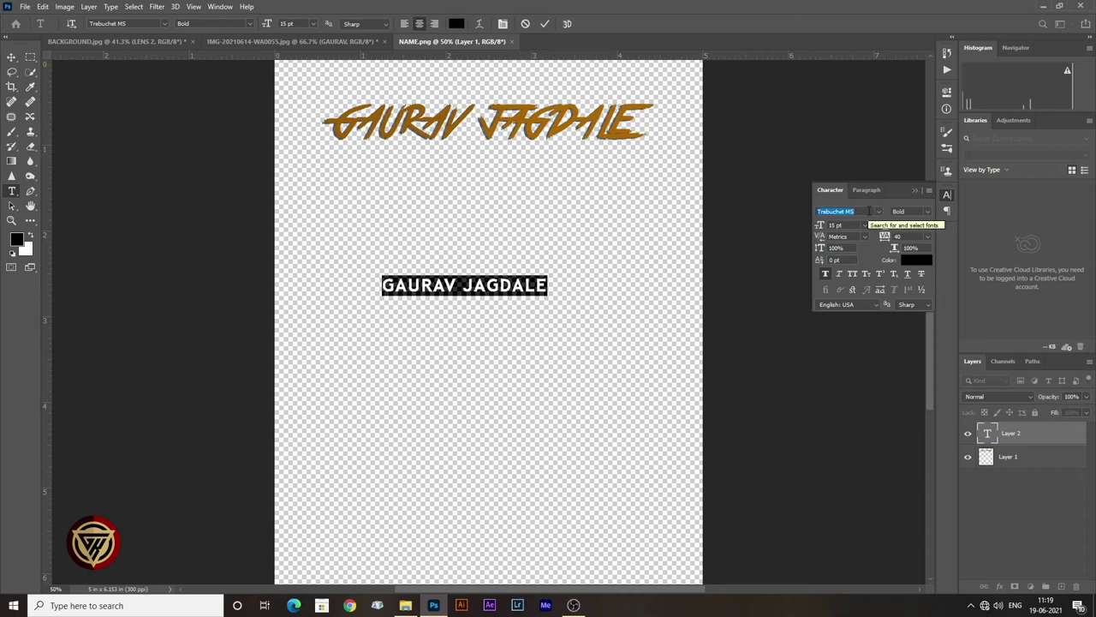
click(882, 212)
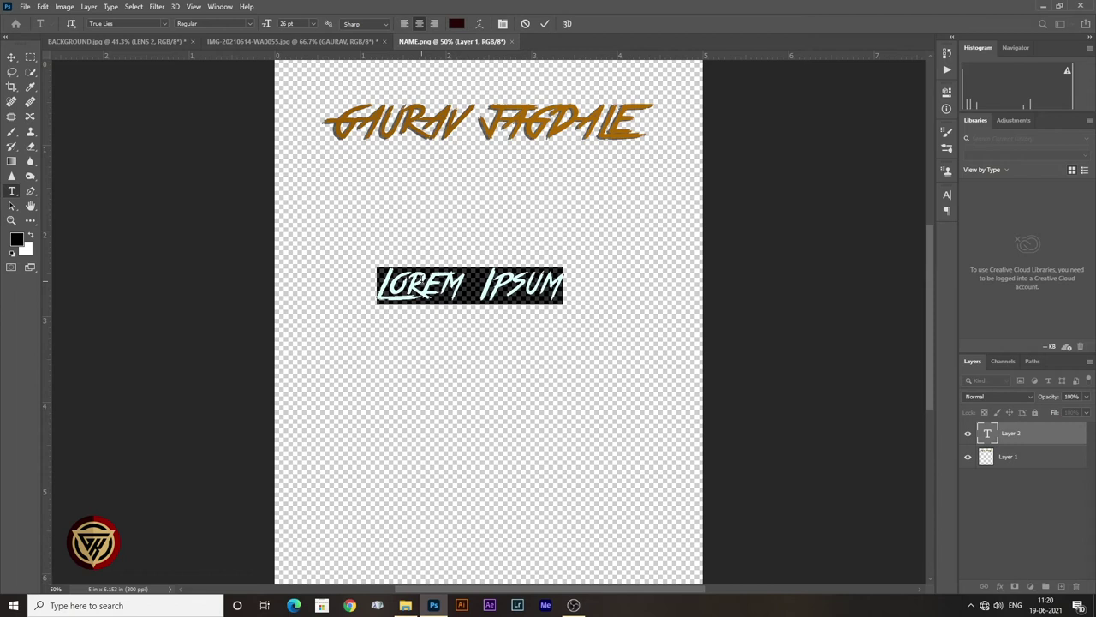
text(GAURAV JAGDALE)
key(ctrl)
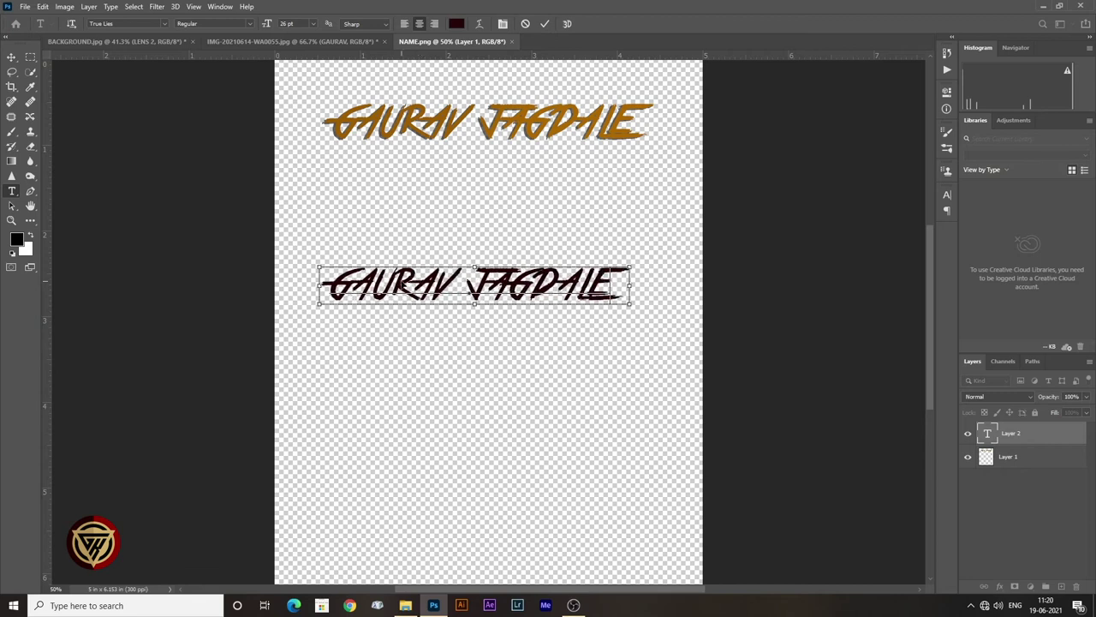
key(ctrl+a)
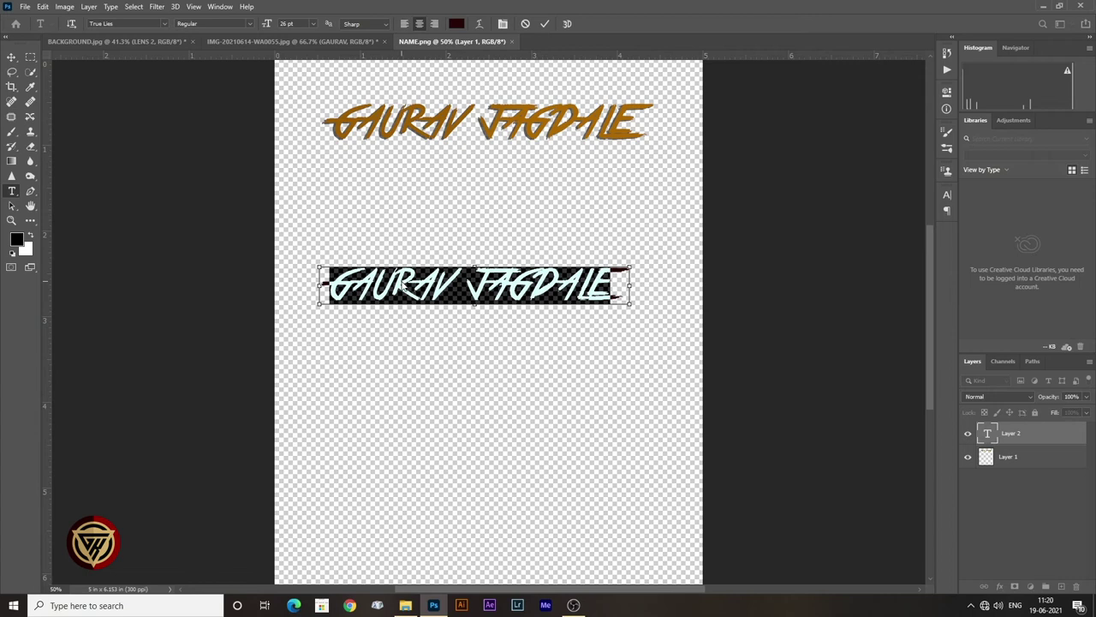
key(ctrl+shift+period)
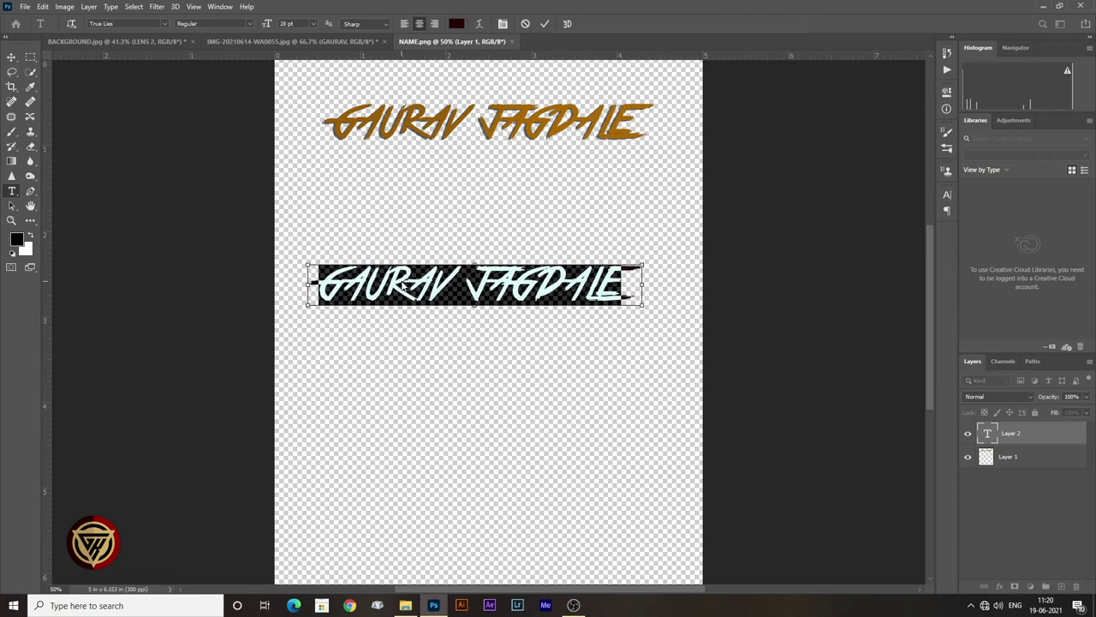
click(11, 58)
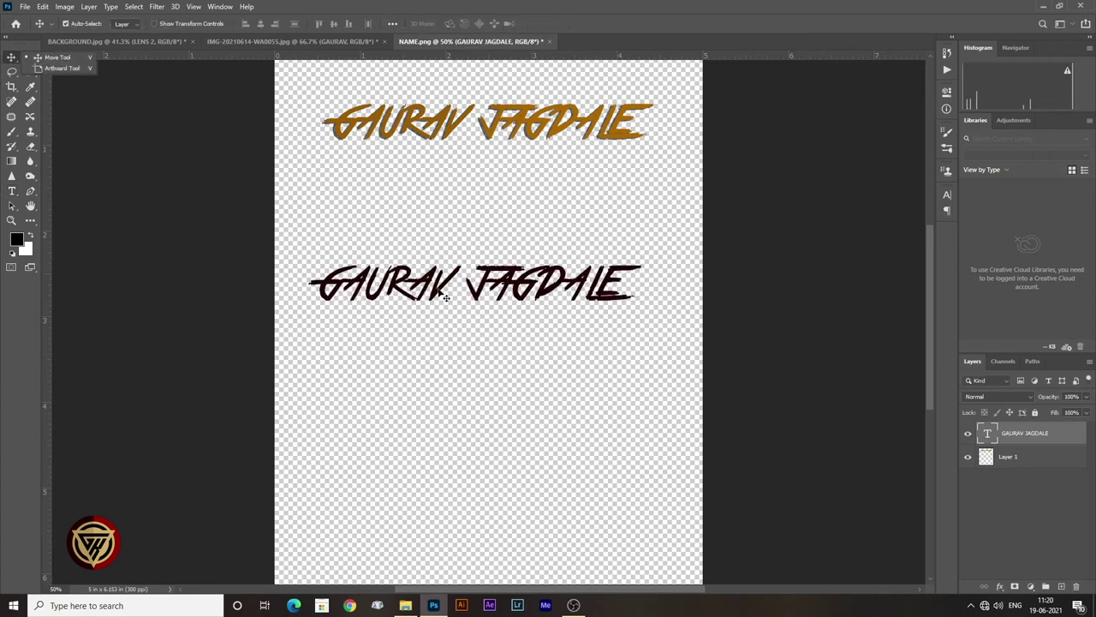
Step: Move the dark name line up beneath the gold title, leaving its character and layer styles unchanged
mouse_move(443, 291)
mouse_down()
mouse_move(450, 265)
mouse_move(414, 248)
mouse_up()
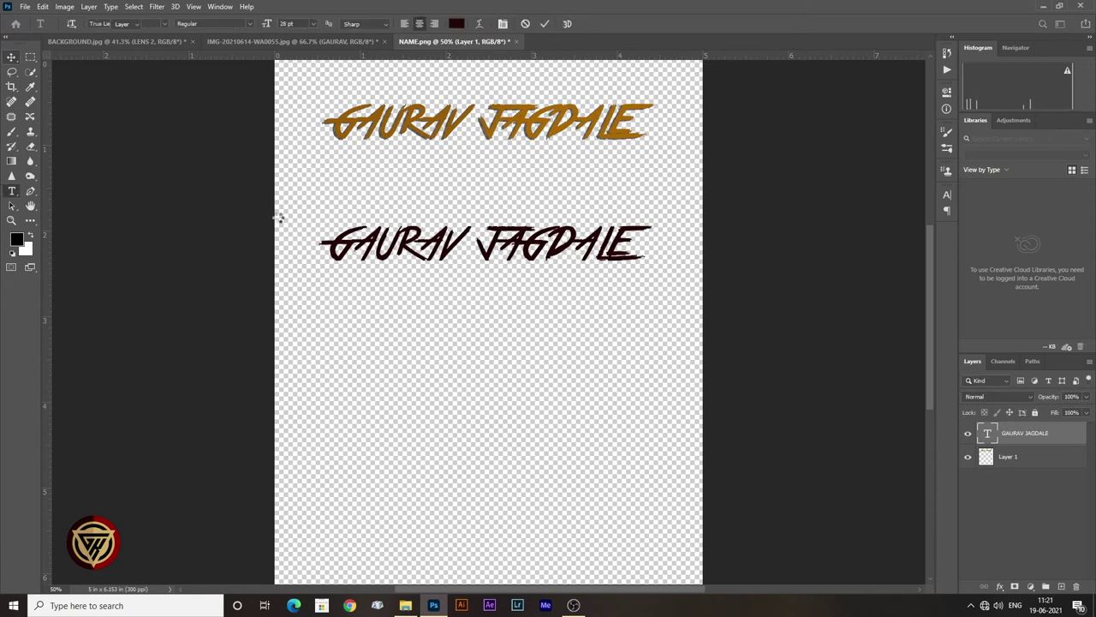
double_click(415, 248)
key(ctrl+a)
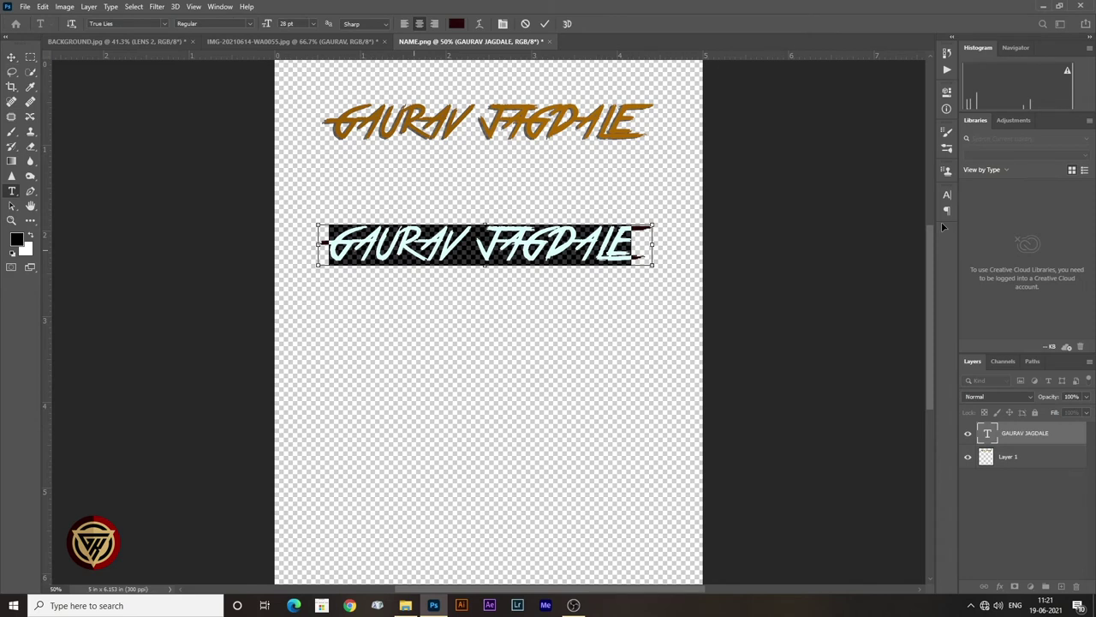
click(947, 196)
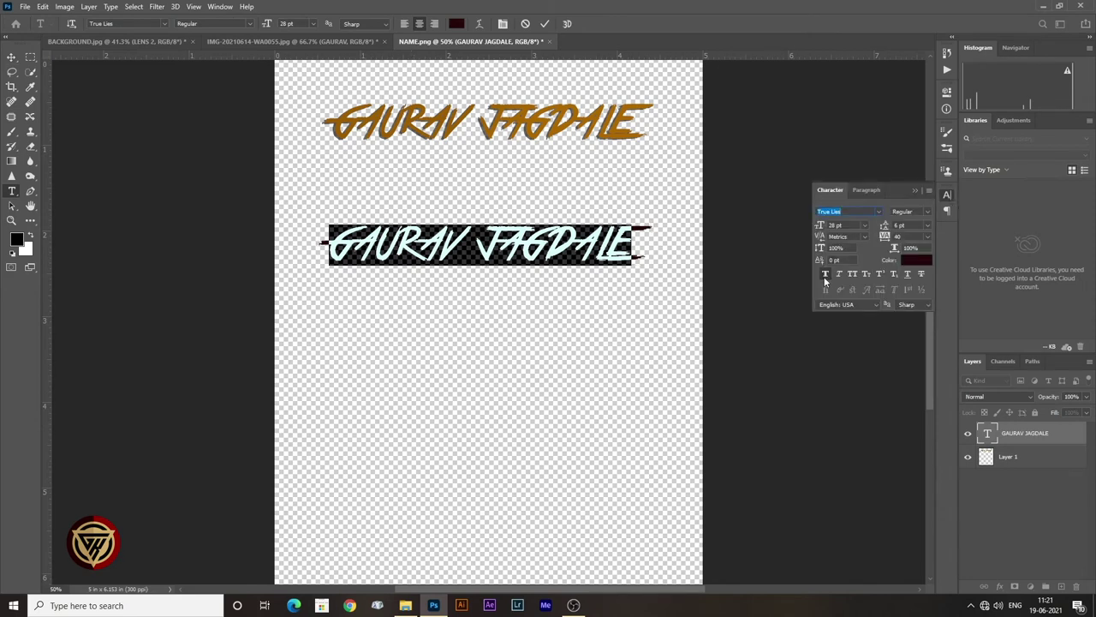
click(916, 190)
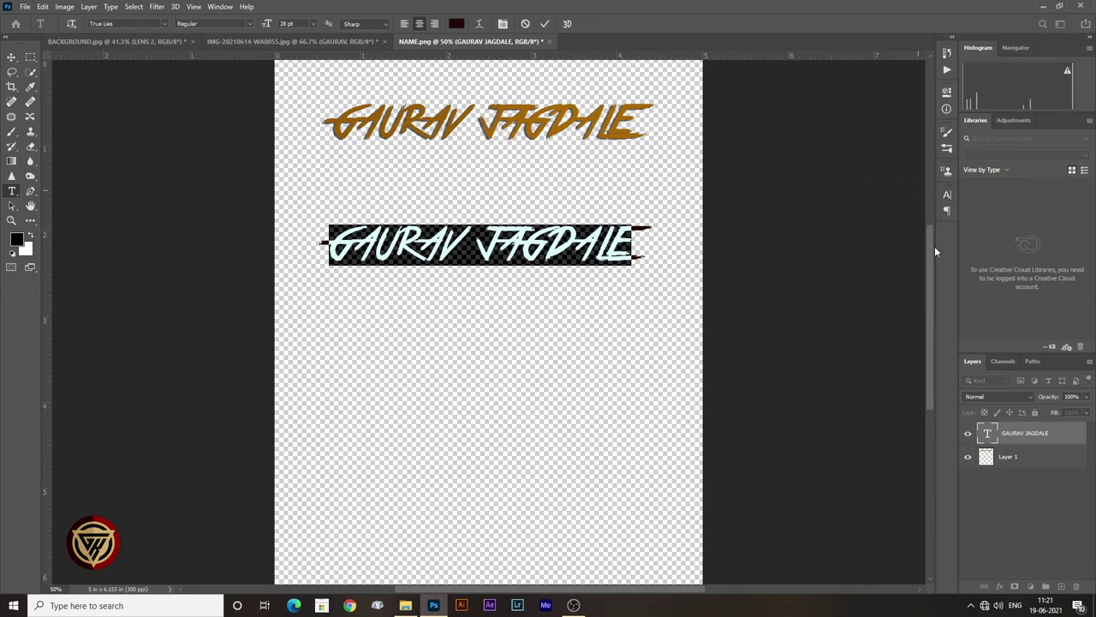
click(1077, 434)
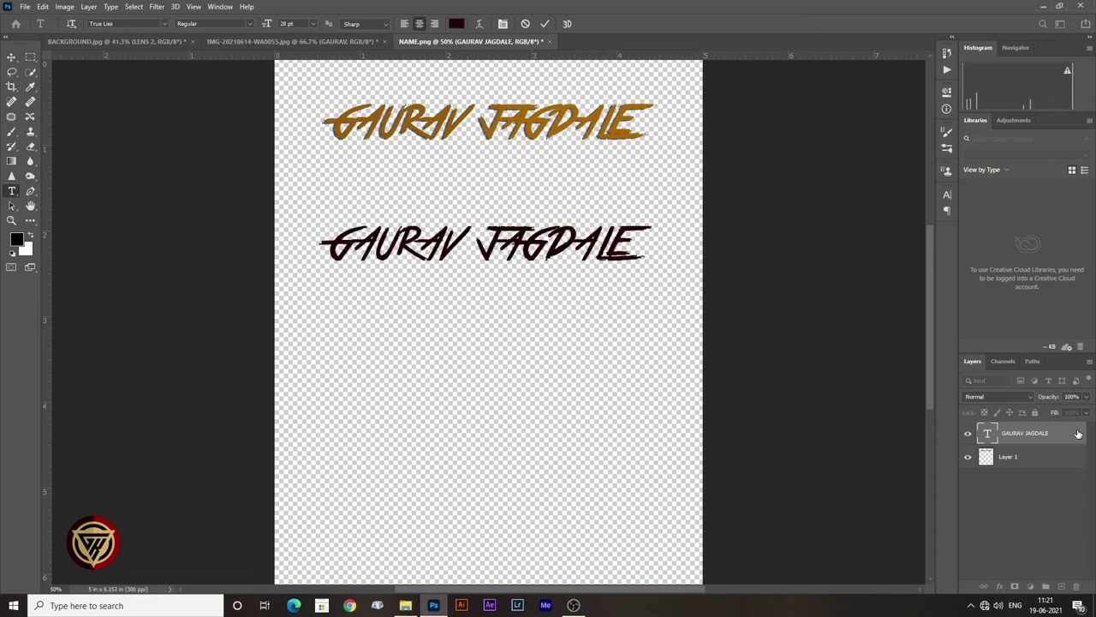
double_click(1077, 433)
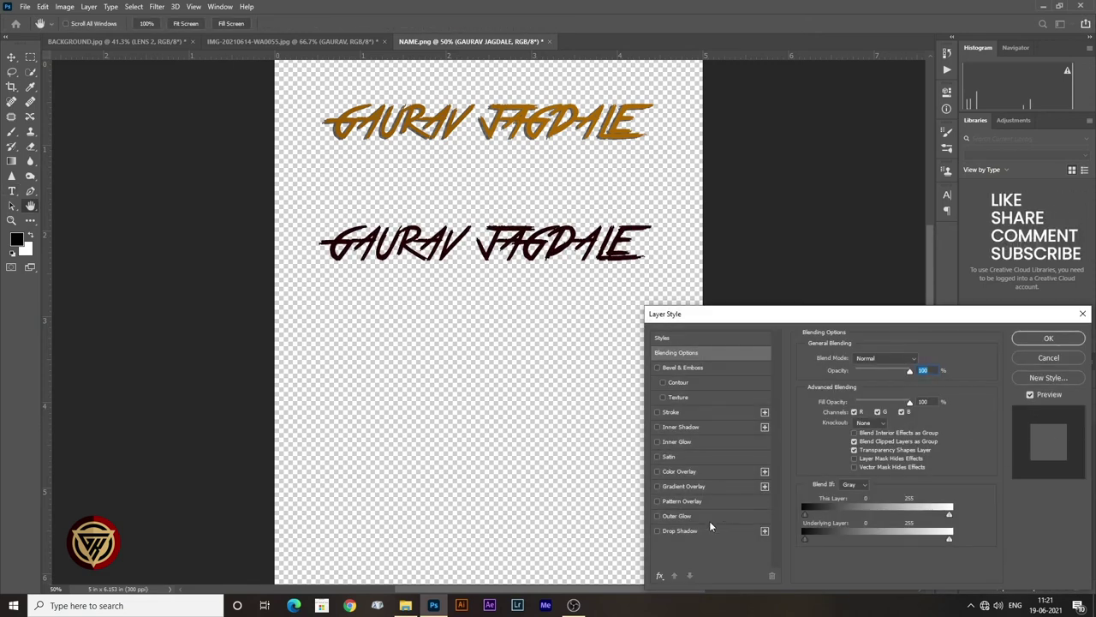
click(1064, 360)
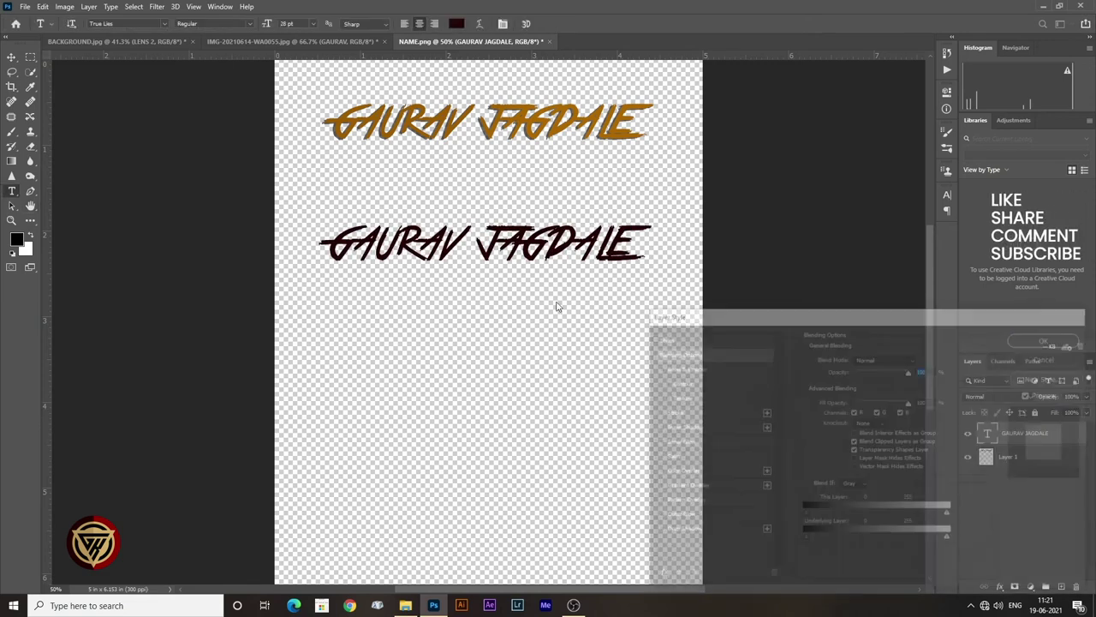
click(11, 57)
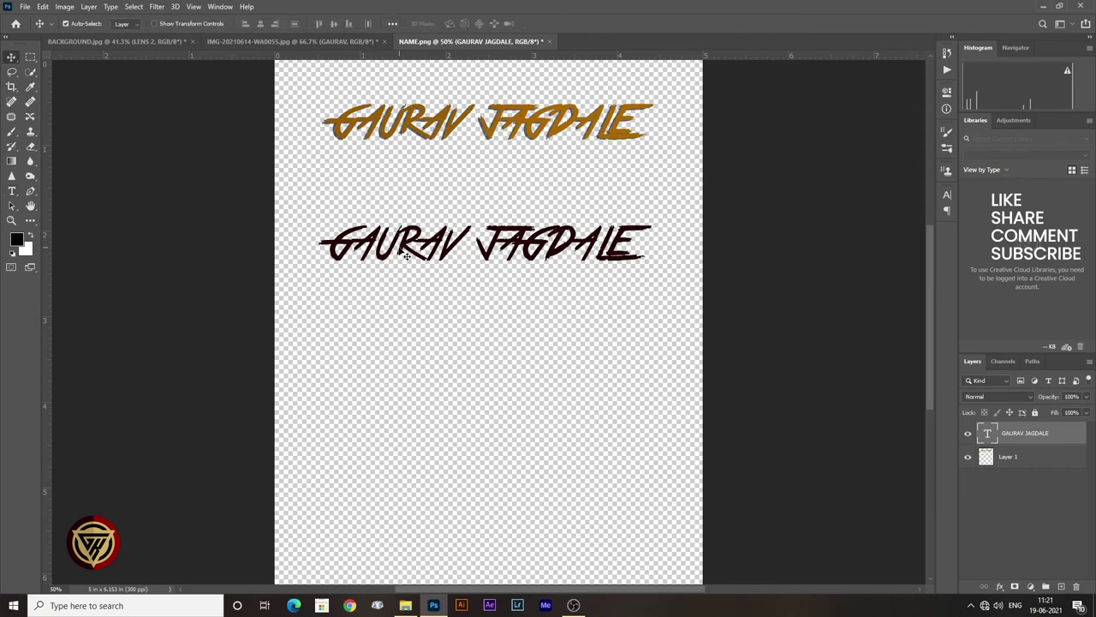
Step: Drag the dark name text onto the poster's top and enlarge it to about 105%
mouse_move(353, 191)
mouse_down()
mouse_move(325, 218)
mouse_move(78, 41)
mouse_move(463, 197)
mouse_move(486, 168)
mouse_up()
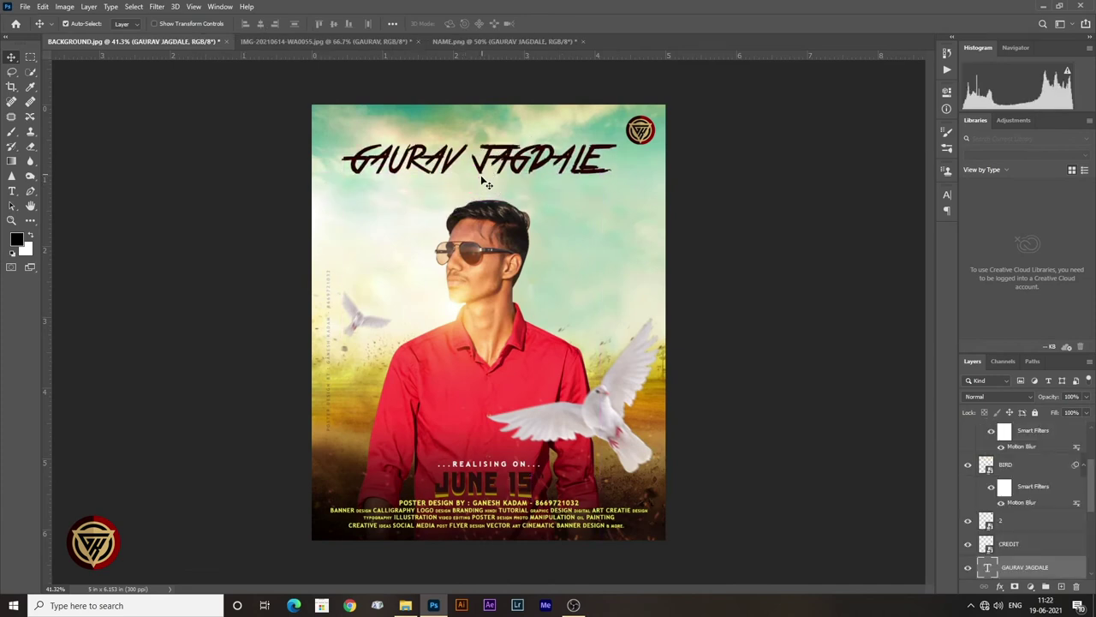
key(ctrl+t)
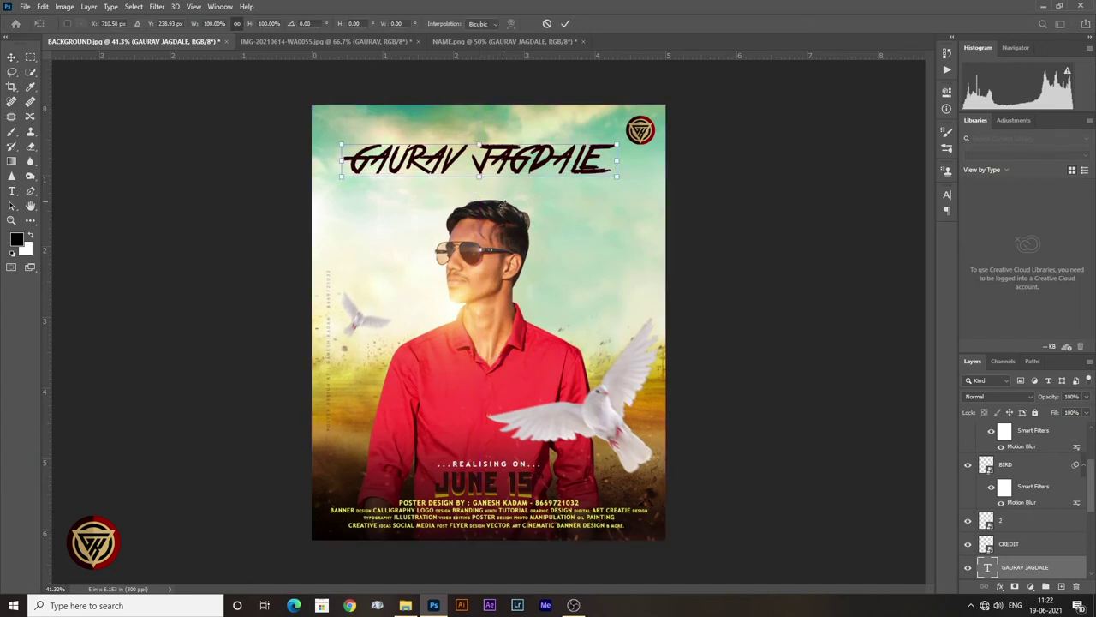
drag(616, 179, 623, 178)
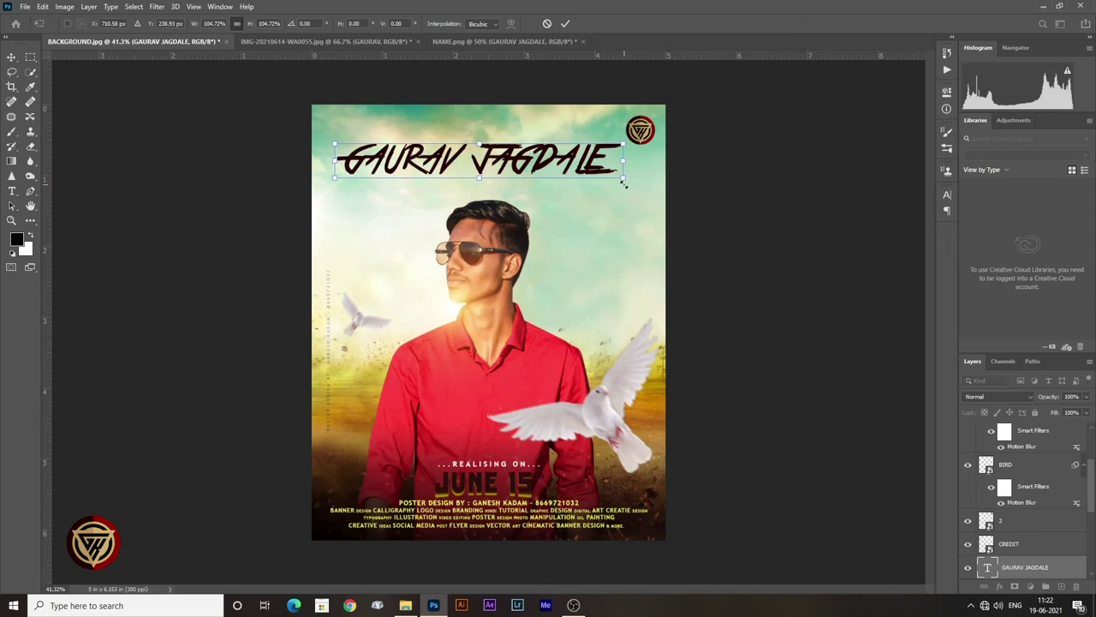
key(Return)
scroll(480, 178, up, 2)
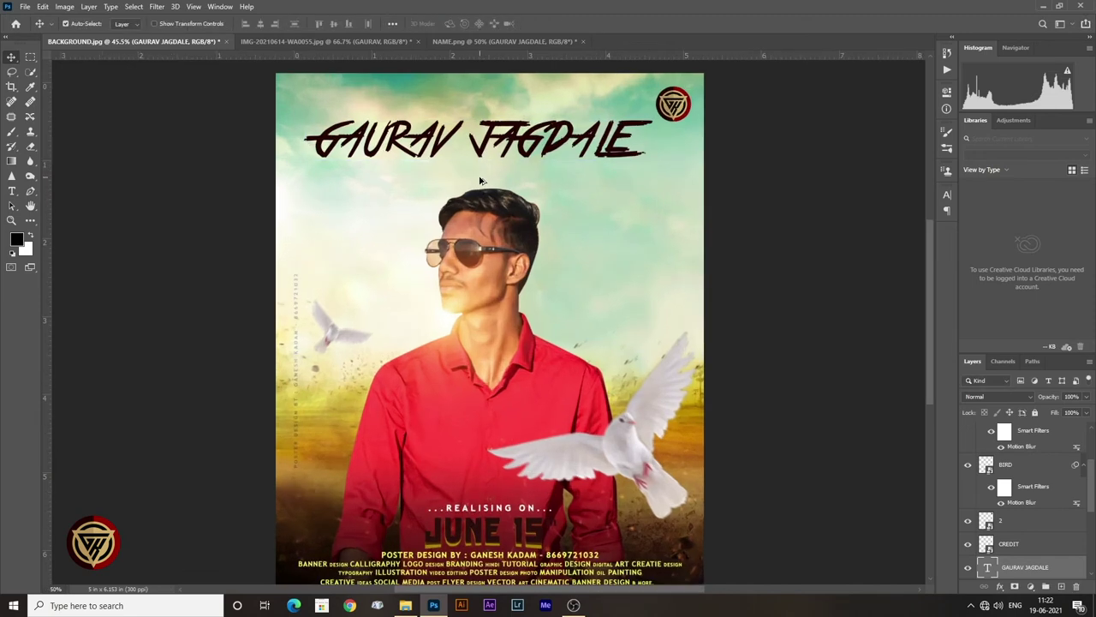
scroll(479, 180, up, 3)
drag(440, 166, 502, 183)
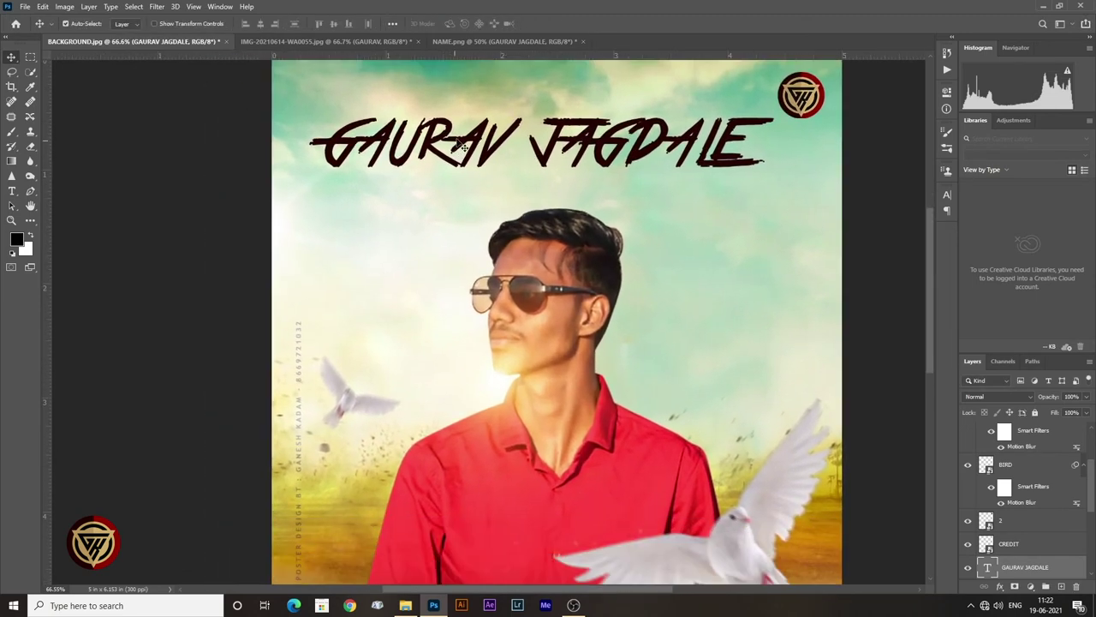
Step: Add a Gradient Overlay to the title with its left stop set to a deep shirt red
double_click(1080, 570)
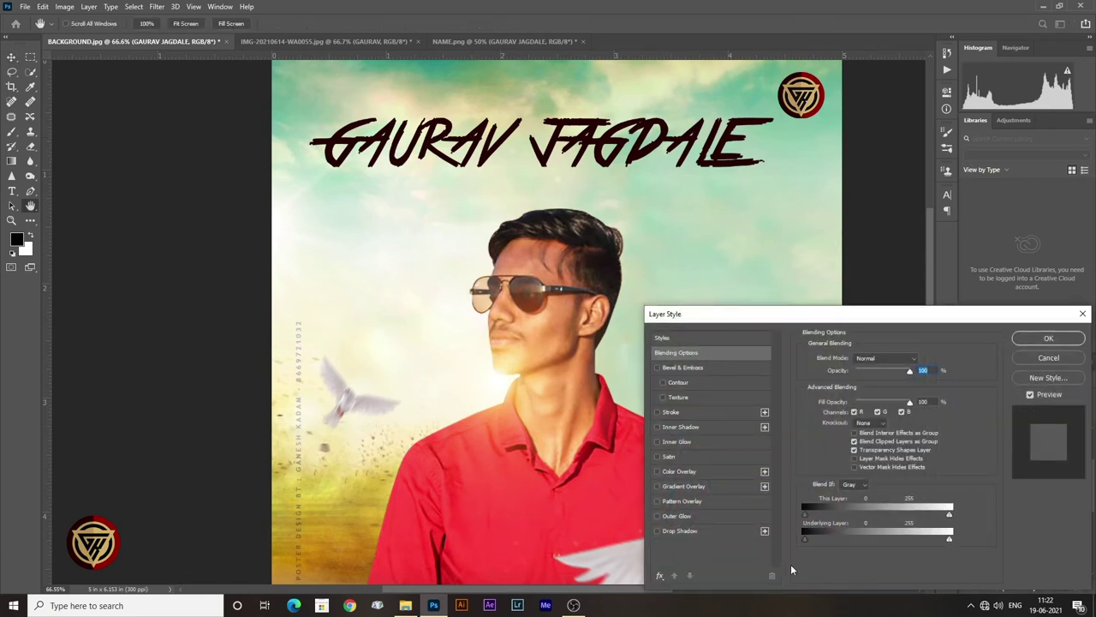
click(721, 486)
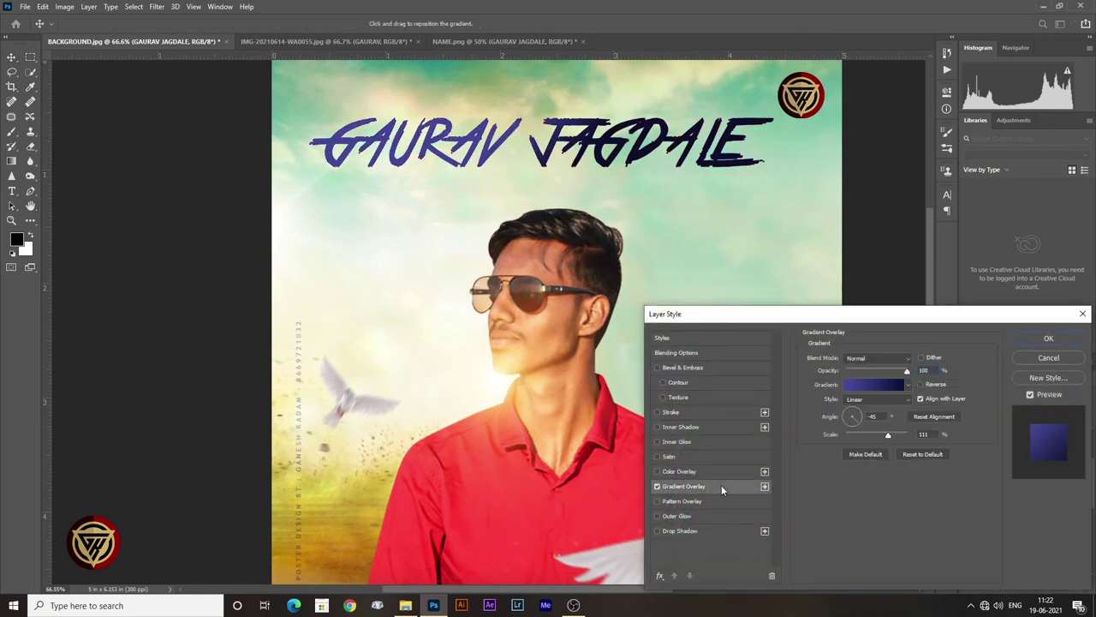
click(879, 385)
click(513, 432)
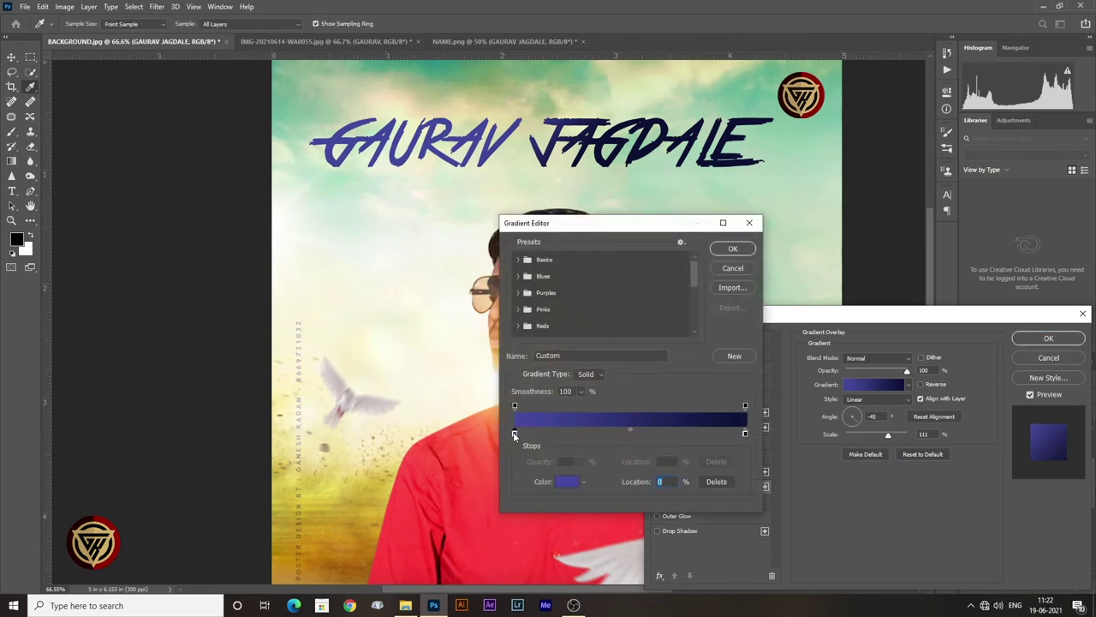
double_click(513, 432)
click(467, 526)
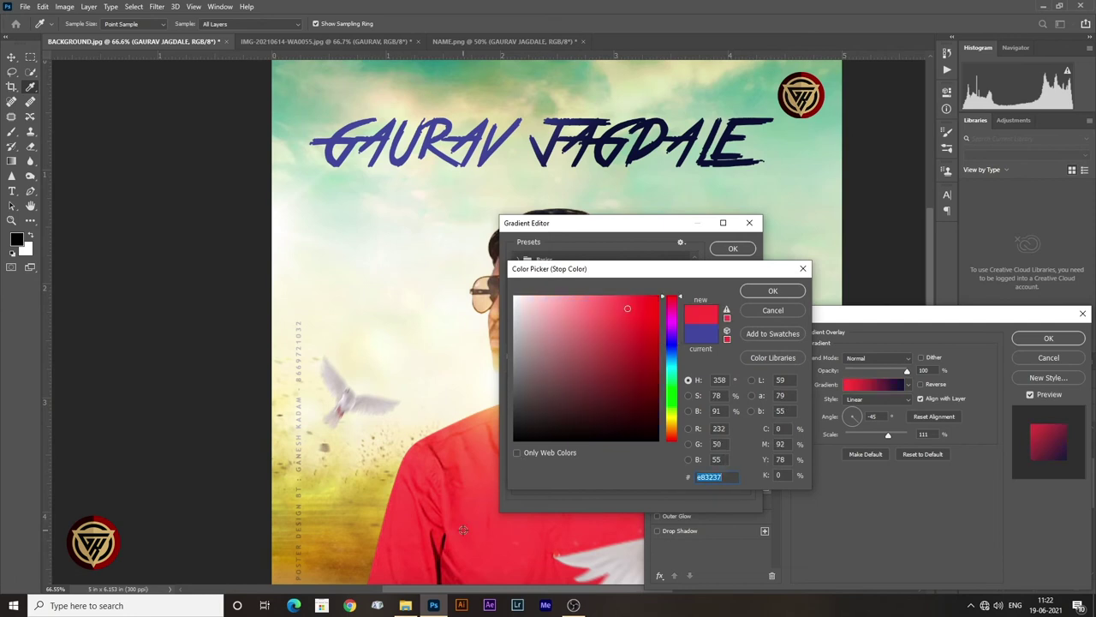
drag(646, 341, 655, 349)
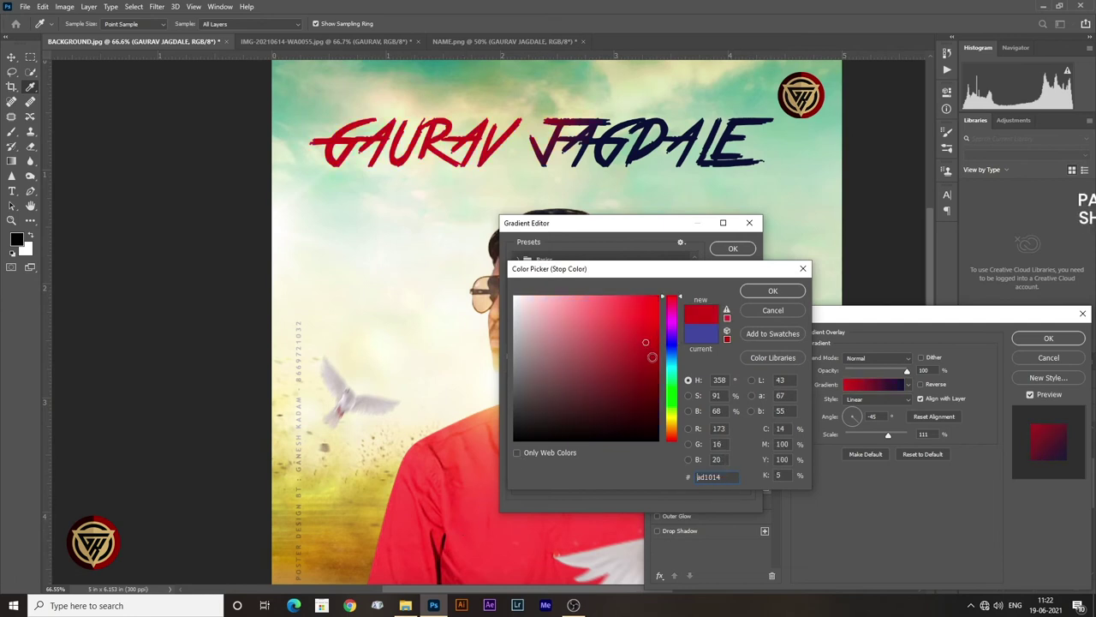
click(773, 292)
Step: Set the gradient's other stop to a bright red for an all-red gradient
double_click(746, 435)
click(462, 511)
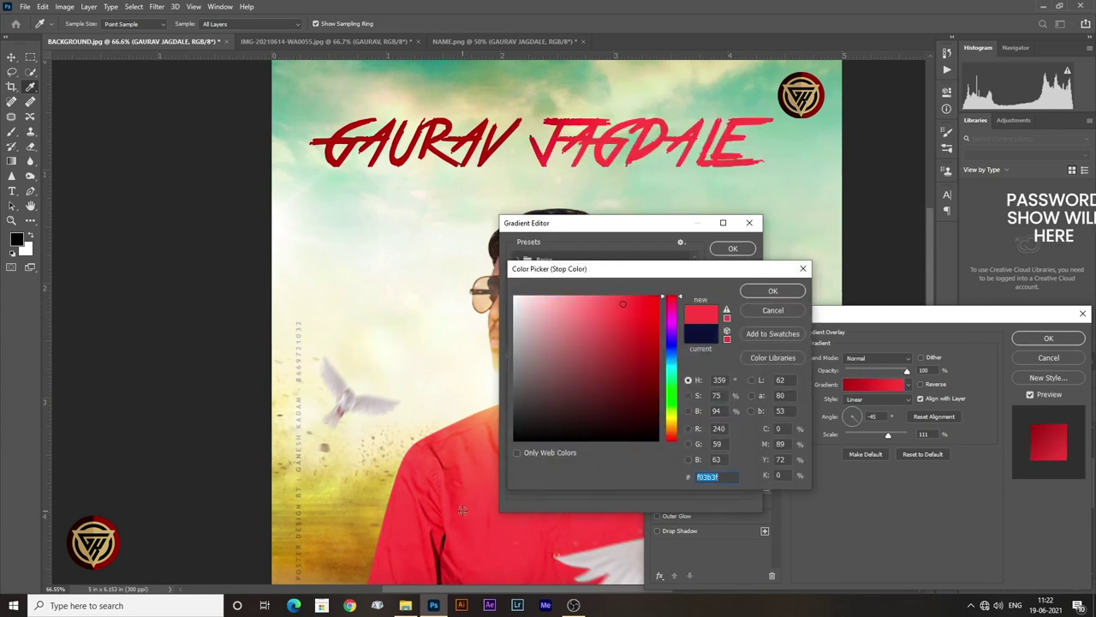
click(648, 329)
click(648, 322)
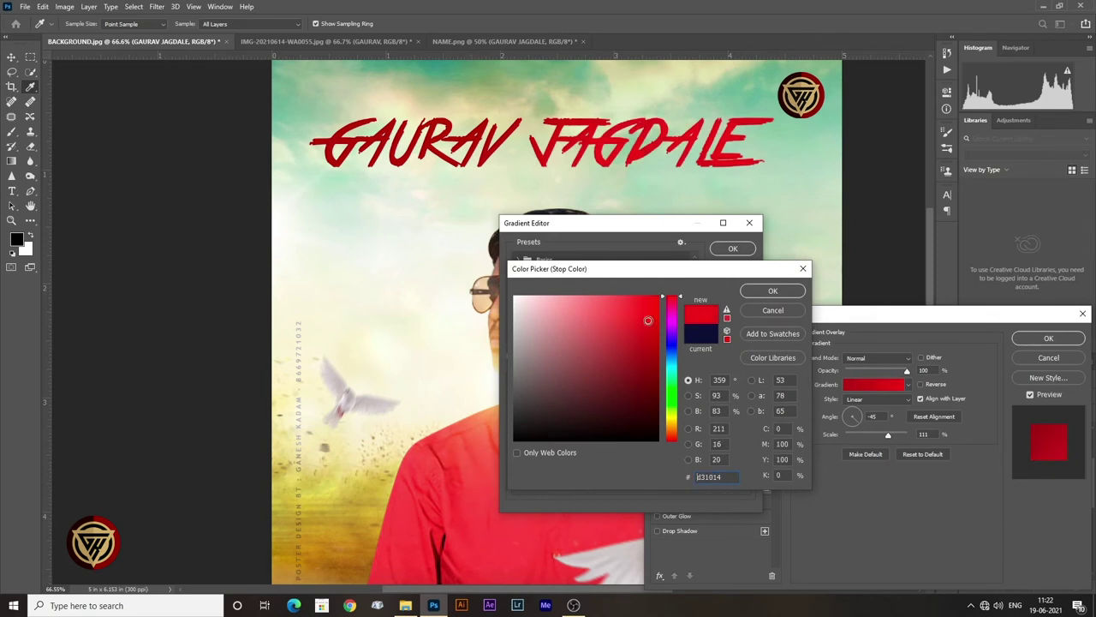
click(774, 292)
click(732, 249)
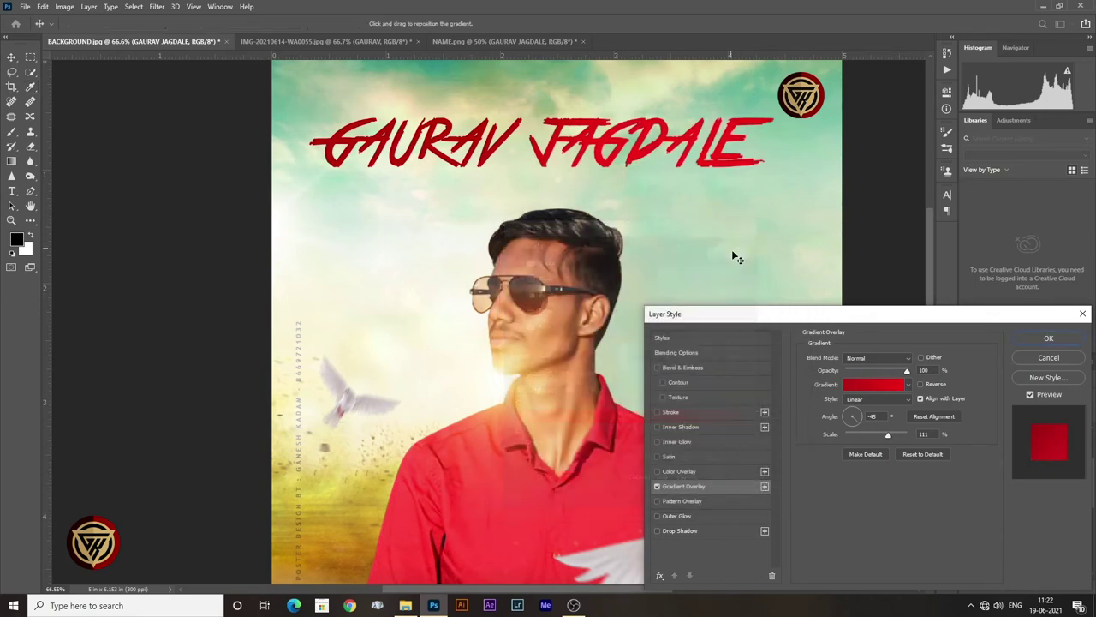
Step: Add a tight drop shadow with Distance 9 and Spread 2, and apply the effects
click(722, 531)
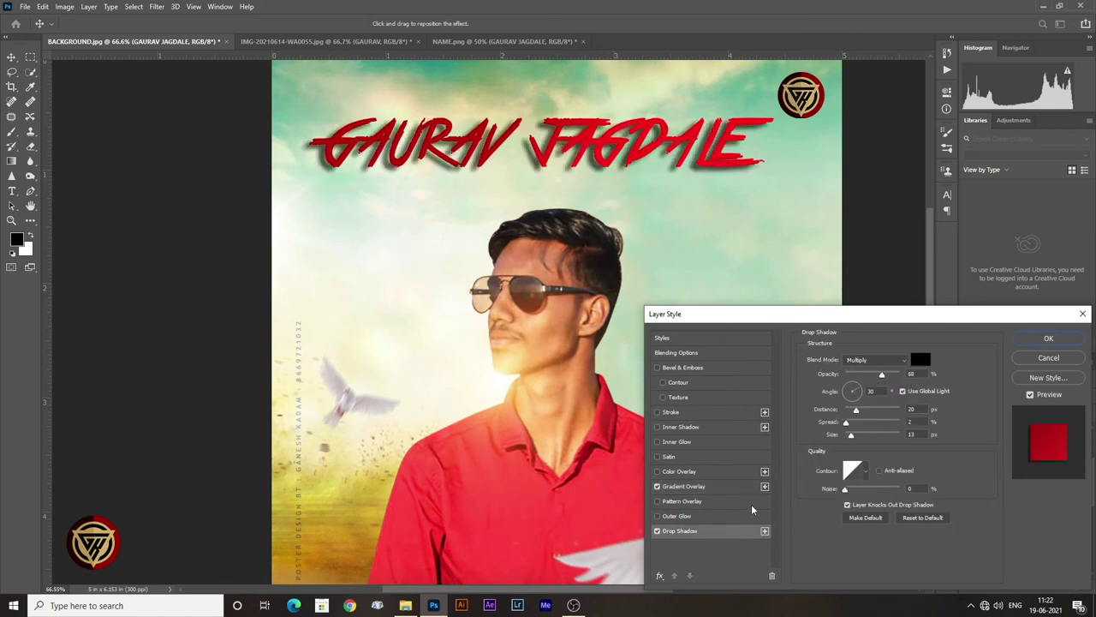
mouse_move(855, 410)
mouse_down()
mouse_move(850, 438)
mouse_move(846, 423)
mouse_up()
drag(882, 376, 886, 377)
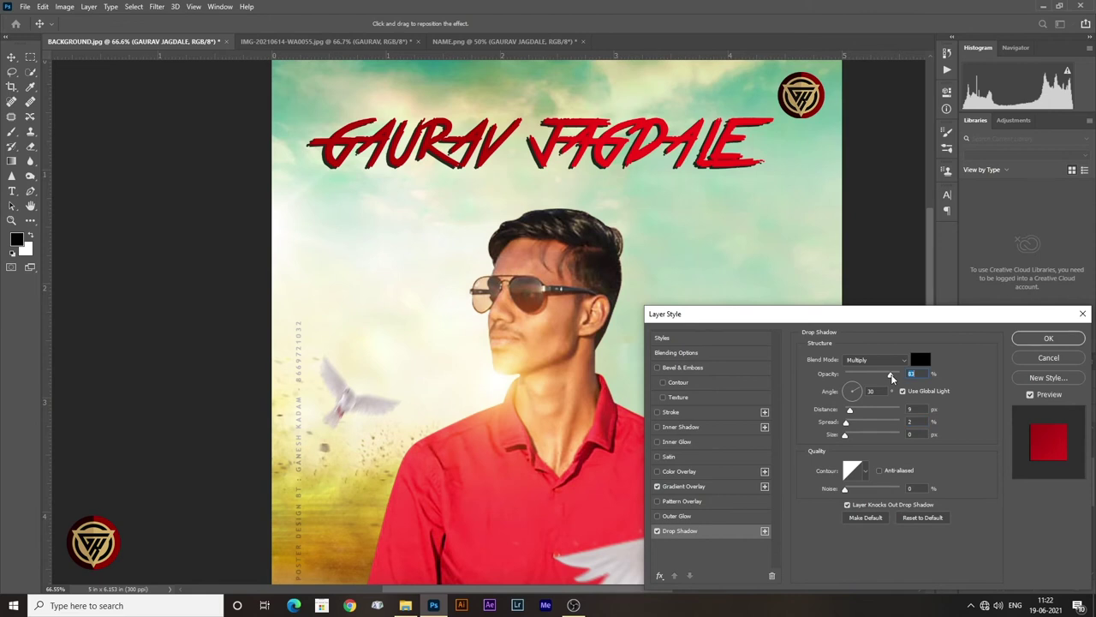
click(1049, 338)
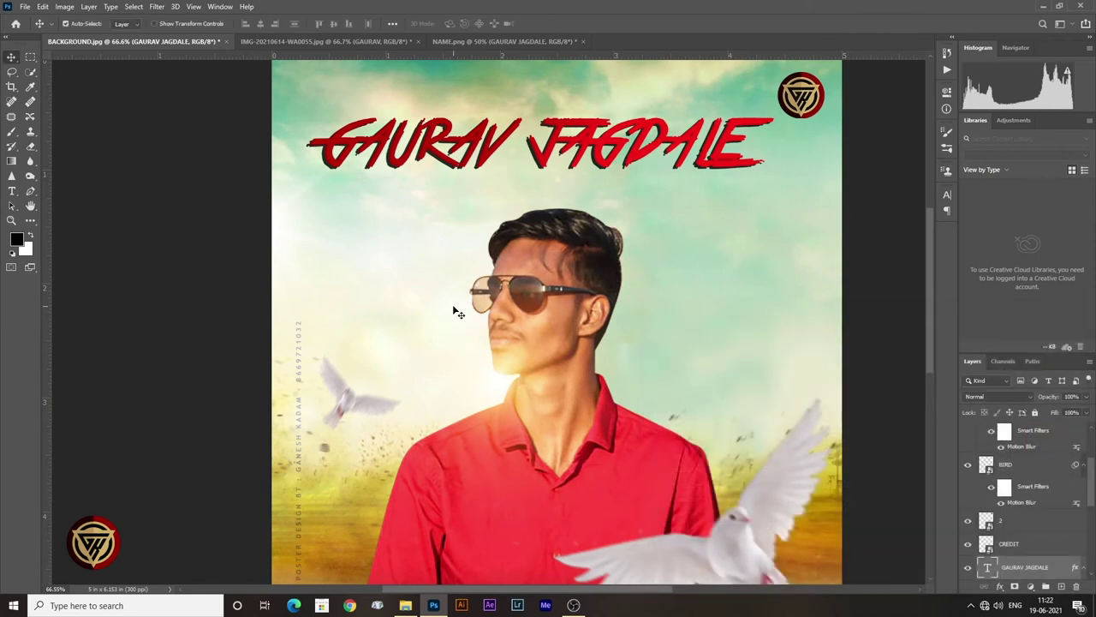
Step: Shrink the round logo slightly and nudge it up and right into the top-right corner
scroll(468, 260, down, 1)
scroll(481, 257, down, 1)
scroll(481, 257, down, 1)
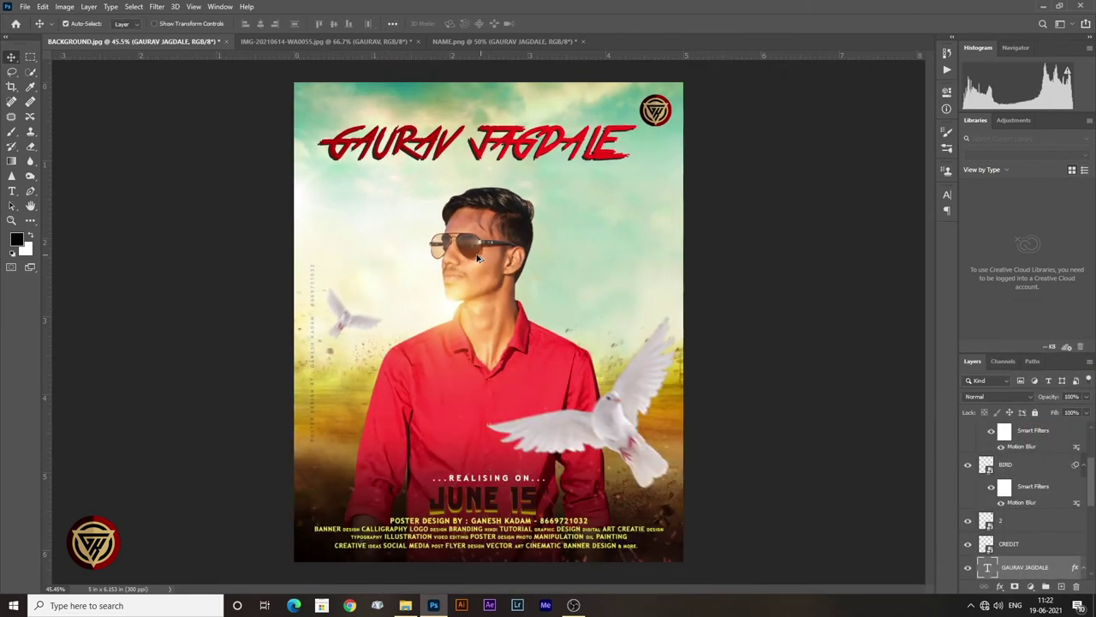
click(655, 113)
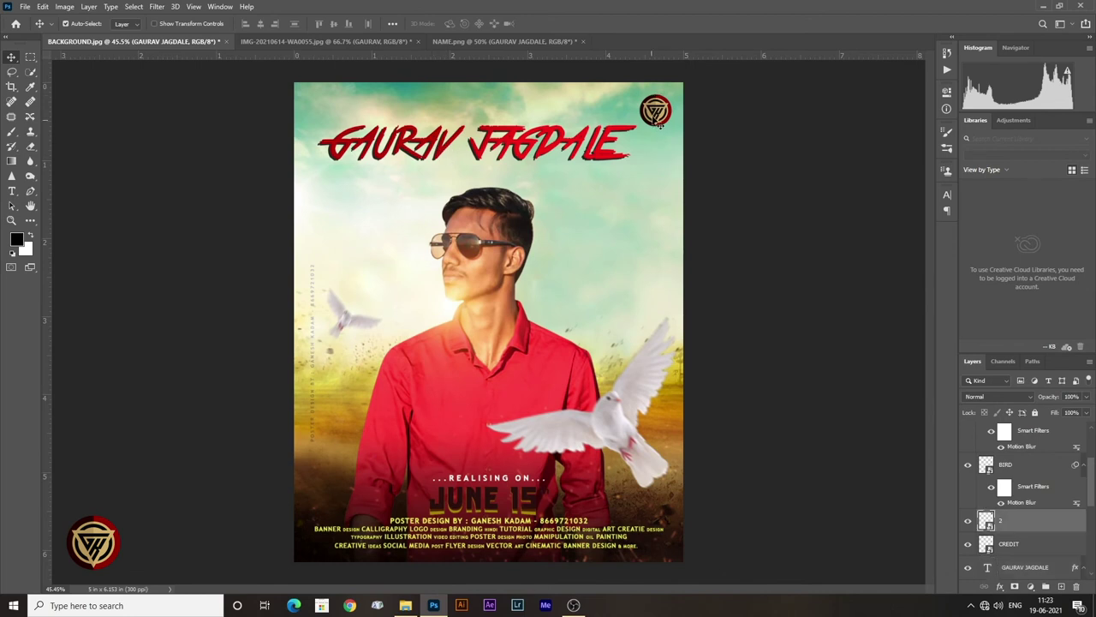
key(ctrl+t)
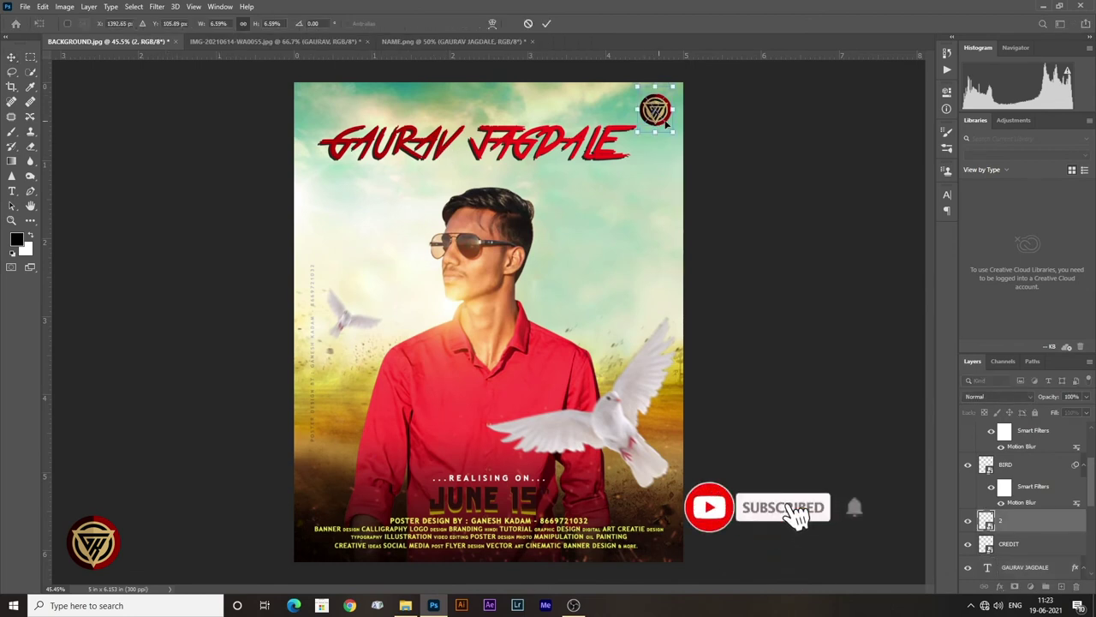
drag(673, 131, 667, 129)
key(shift+Right)
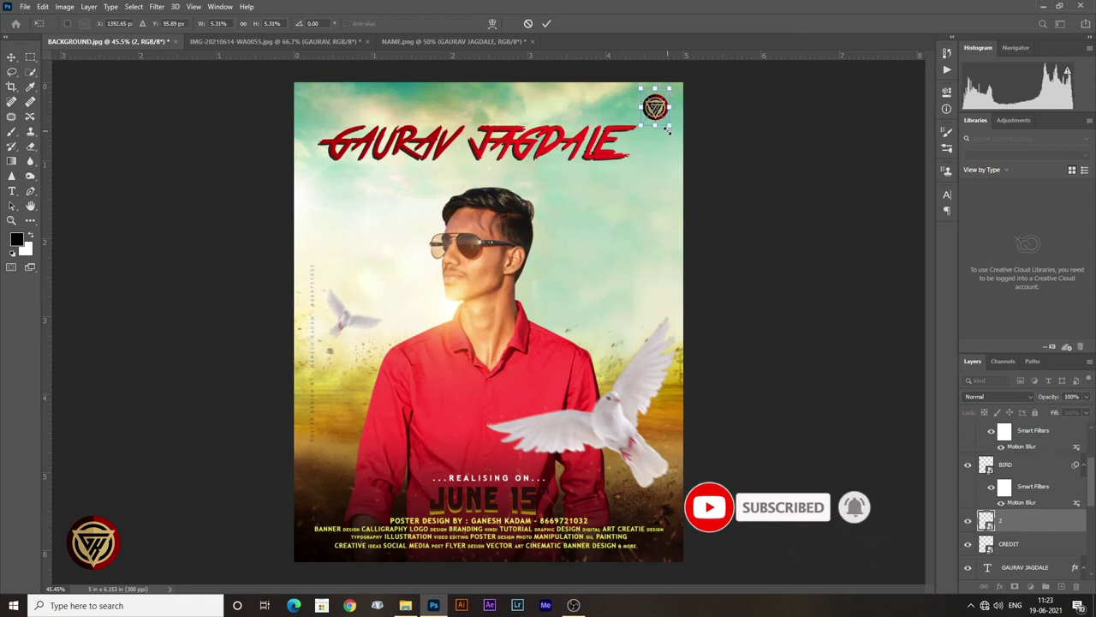
key(shift+Up)
key(shift+Up)
key(shift+Right)
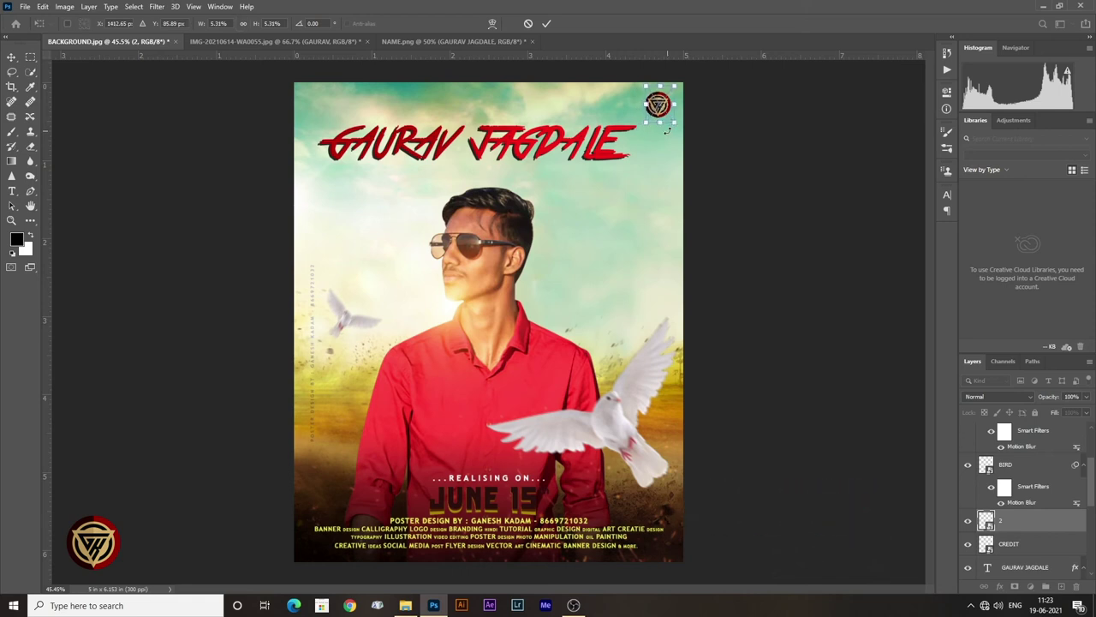
key(Return)
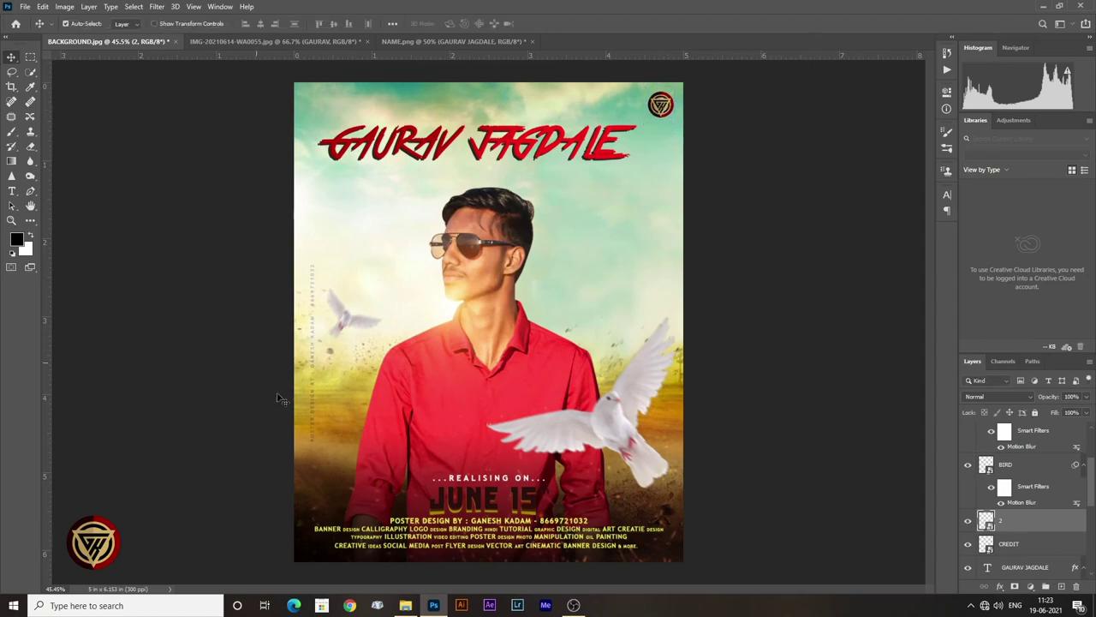
click(404, 606)
Step: Place the WISH graphic onto the poster
drag(994, 360, 487, 558)
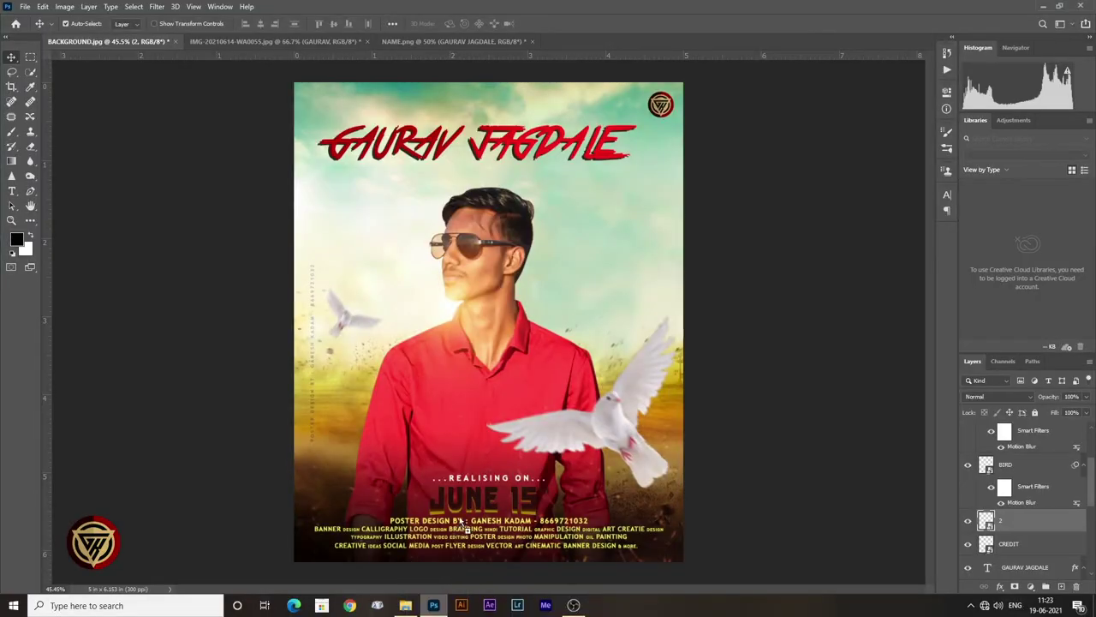
drag(488, 557, 462, 506)
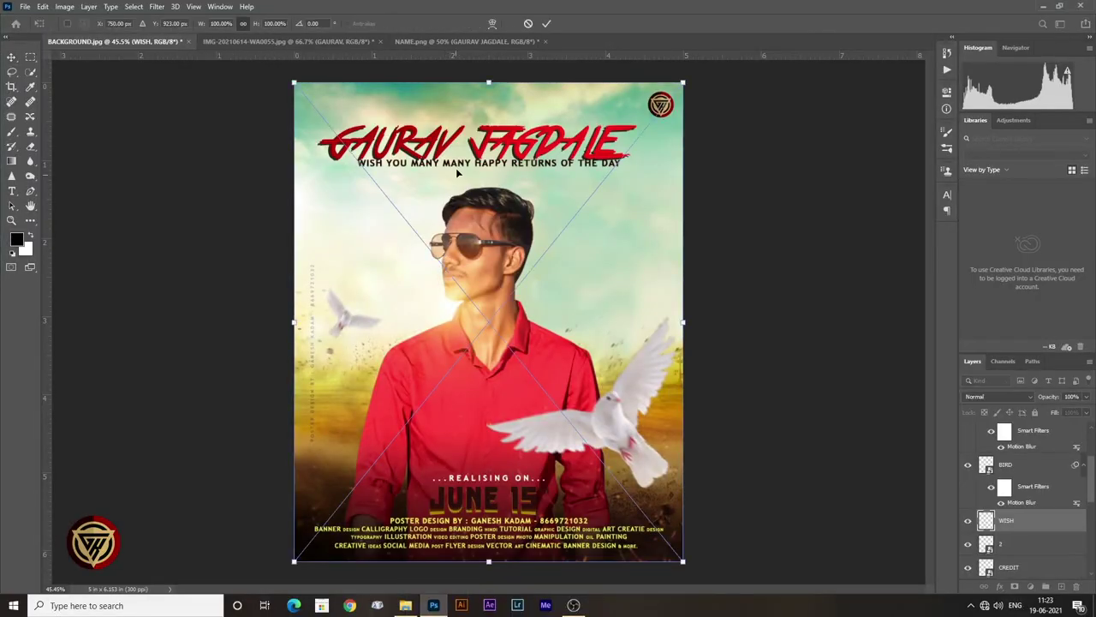
key(Return)
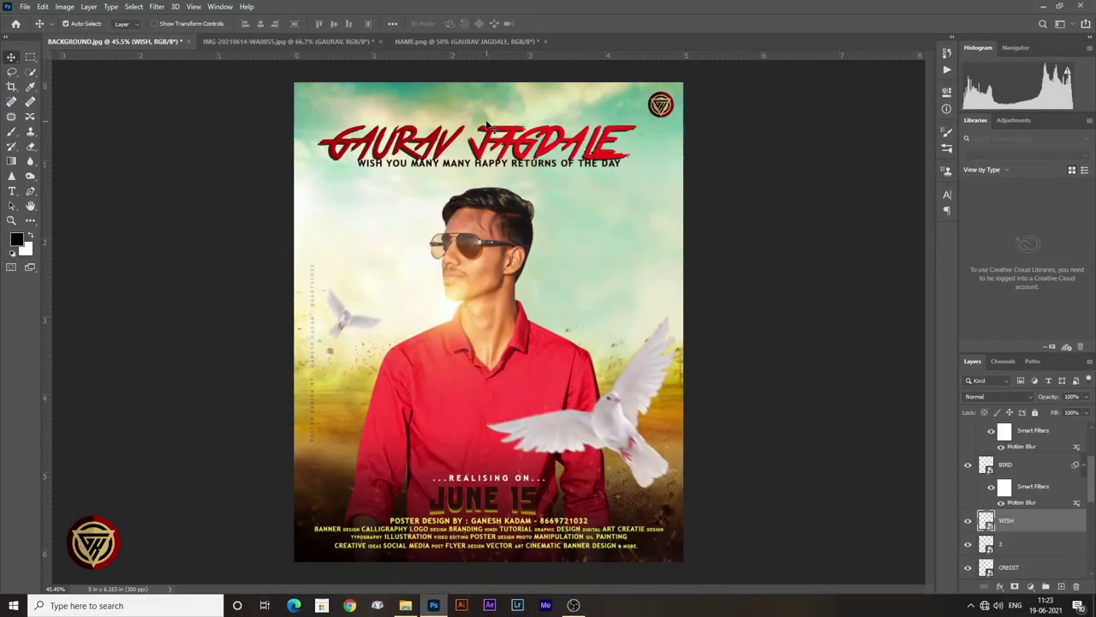
click(487, 142)
key(Up)
key(Up)
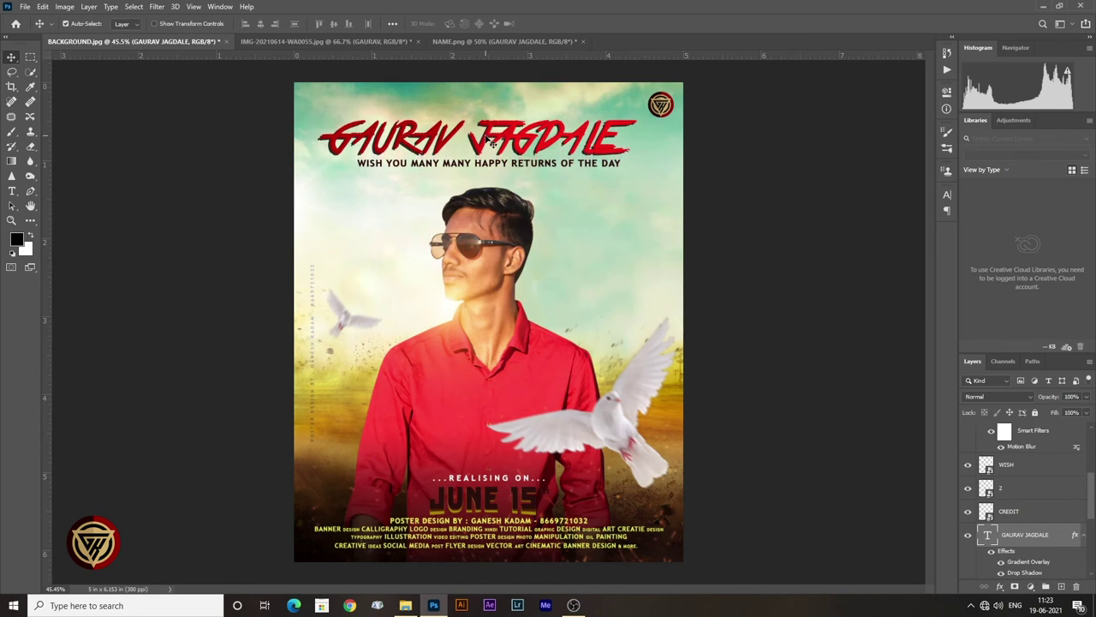
key(Right)
key(Right)
key(Right)
key(Right)
key(Right)
key(Right)
key(Right)
key(Right)
key(Right)
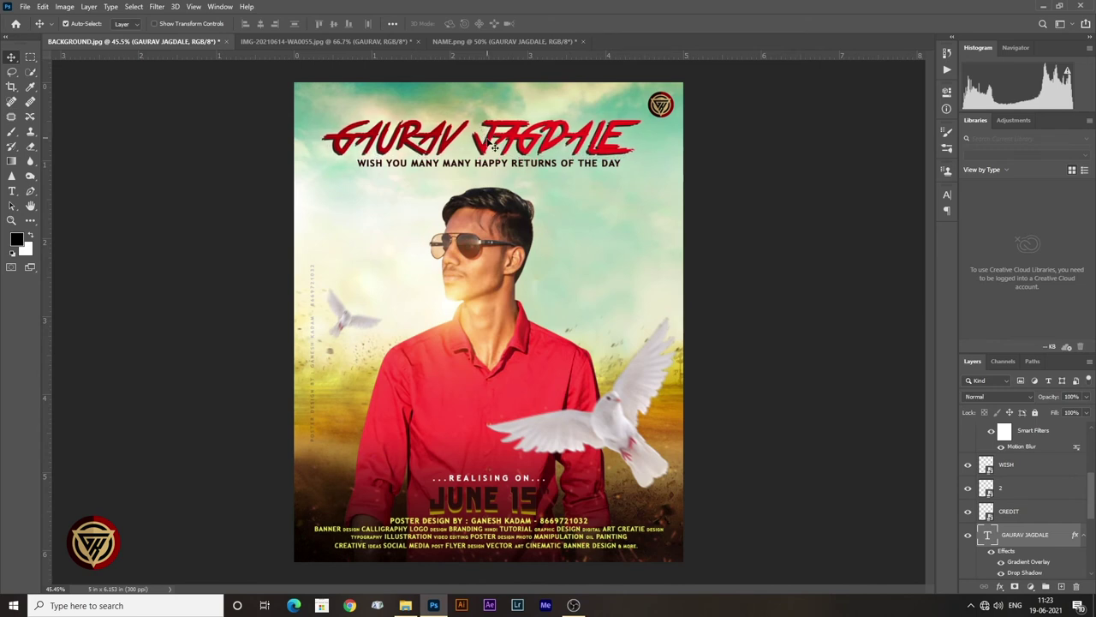
shift+click(473, 168)
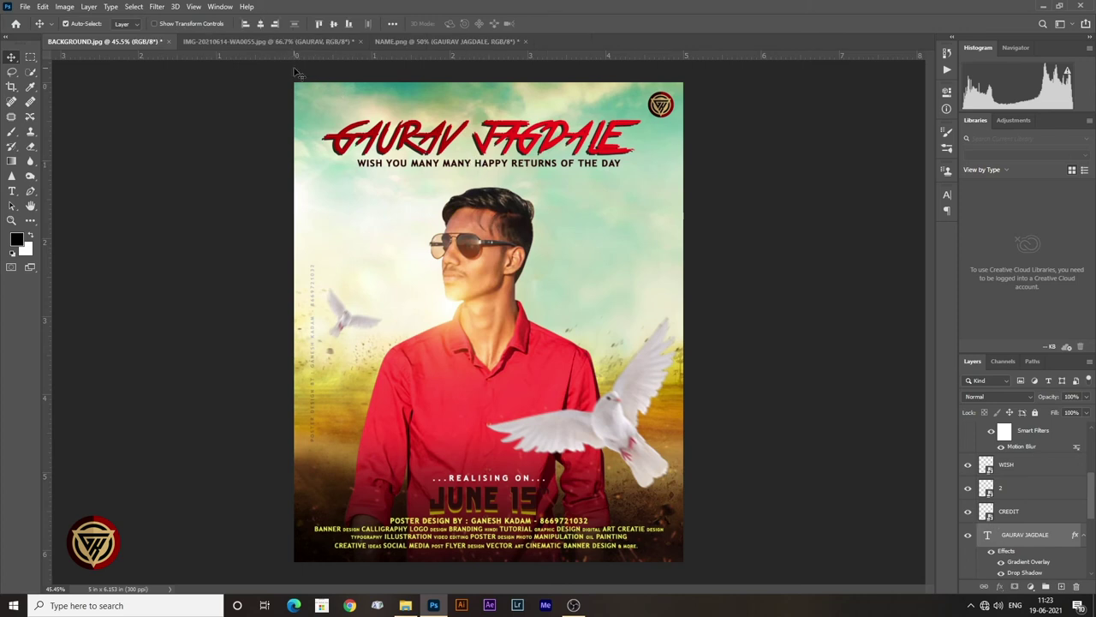
click(260, 24)
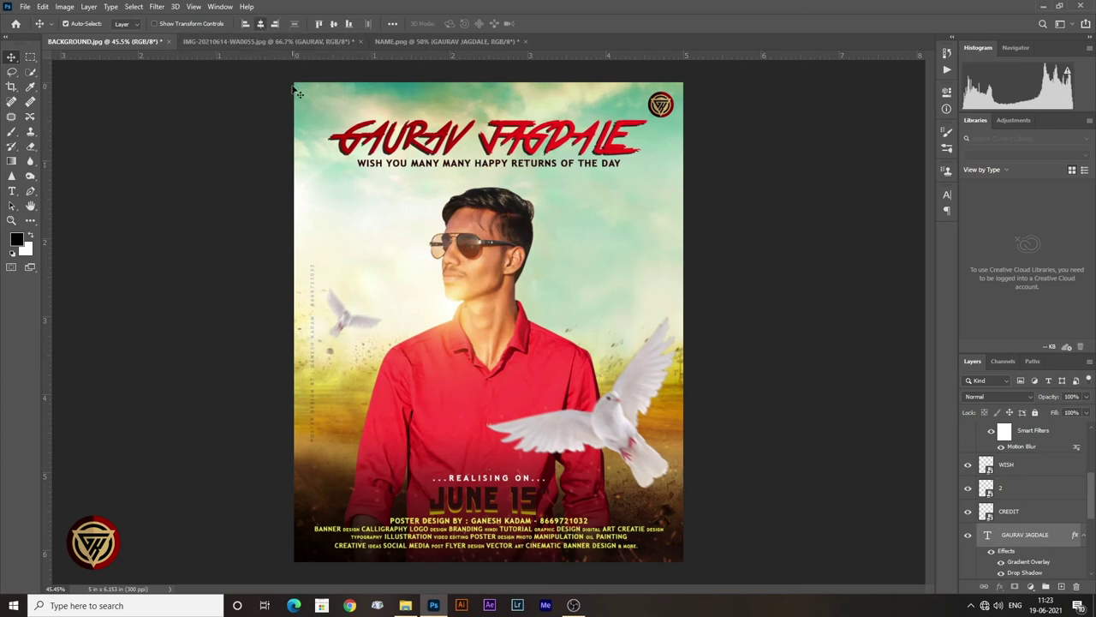
click(599, 266)
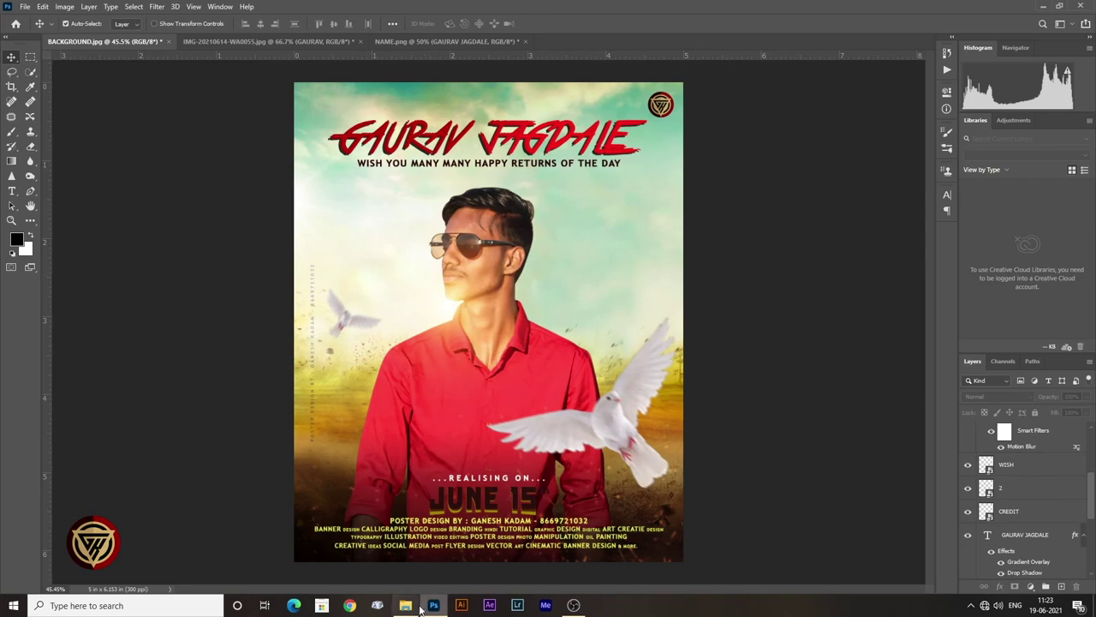
Step: Place the REALISING ON graphic onto the poster
click(405, 605)
drag(827, 363, 432, 604)
drag(432, 605, 444, 499)
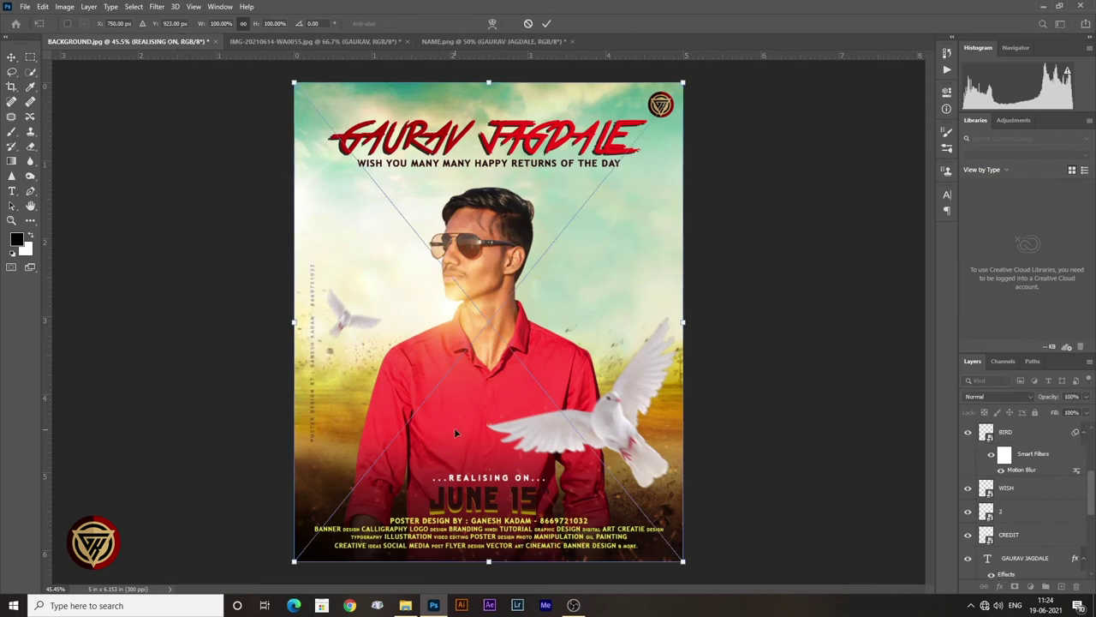
key(Return)
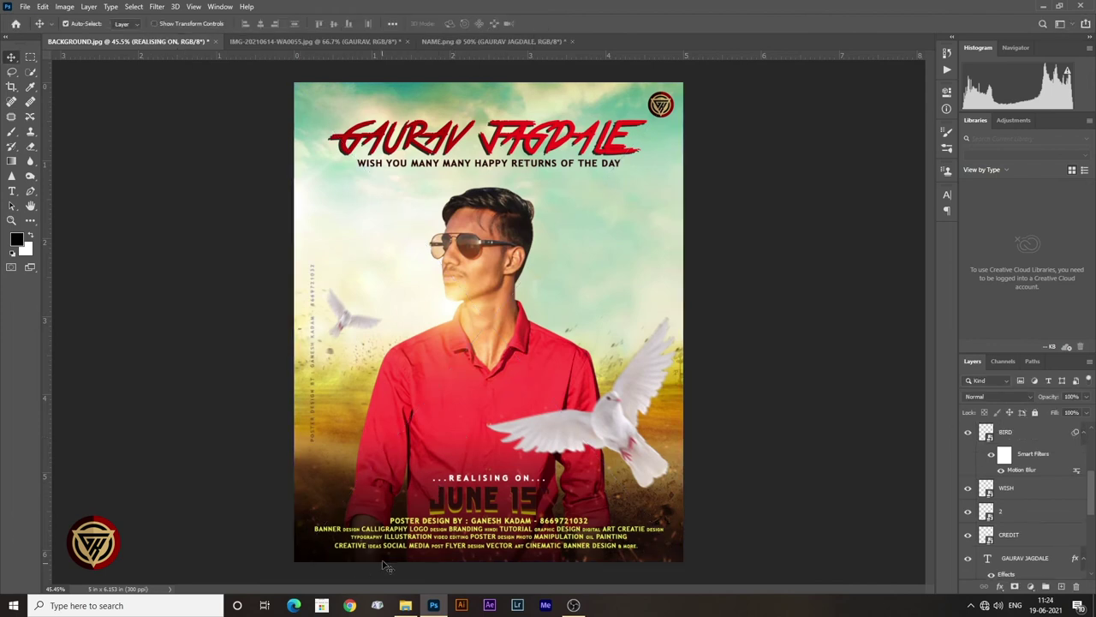
Step: Select the CREDIT file in the folder and the new REALISING ON layer in Photoshop
click(405, 604)
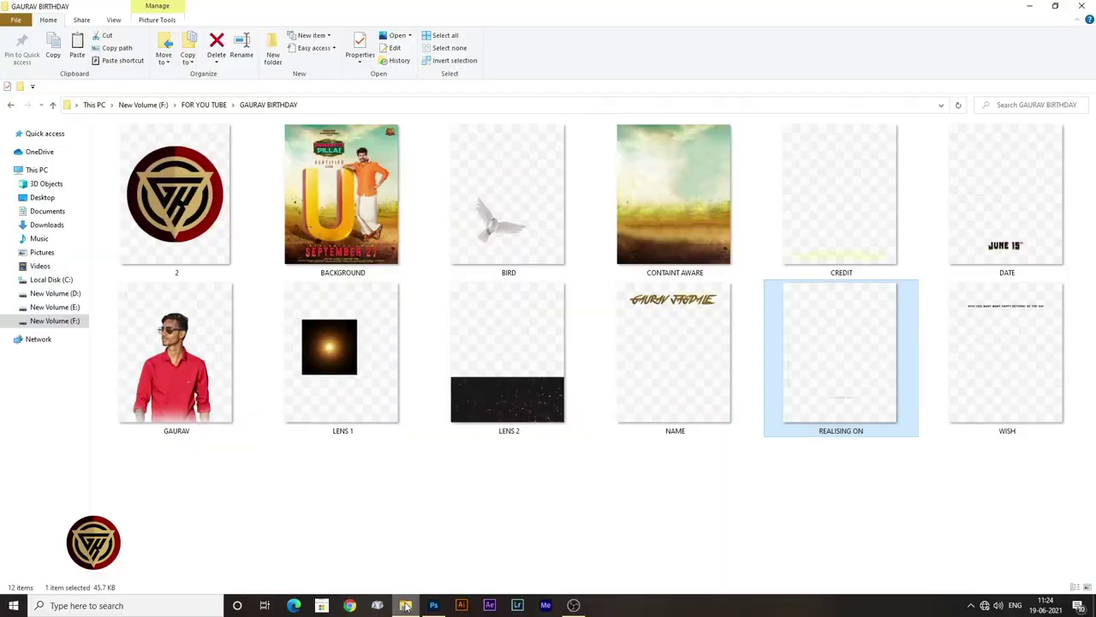
click(837, 221)
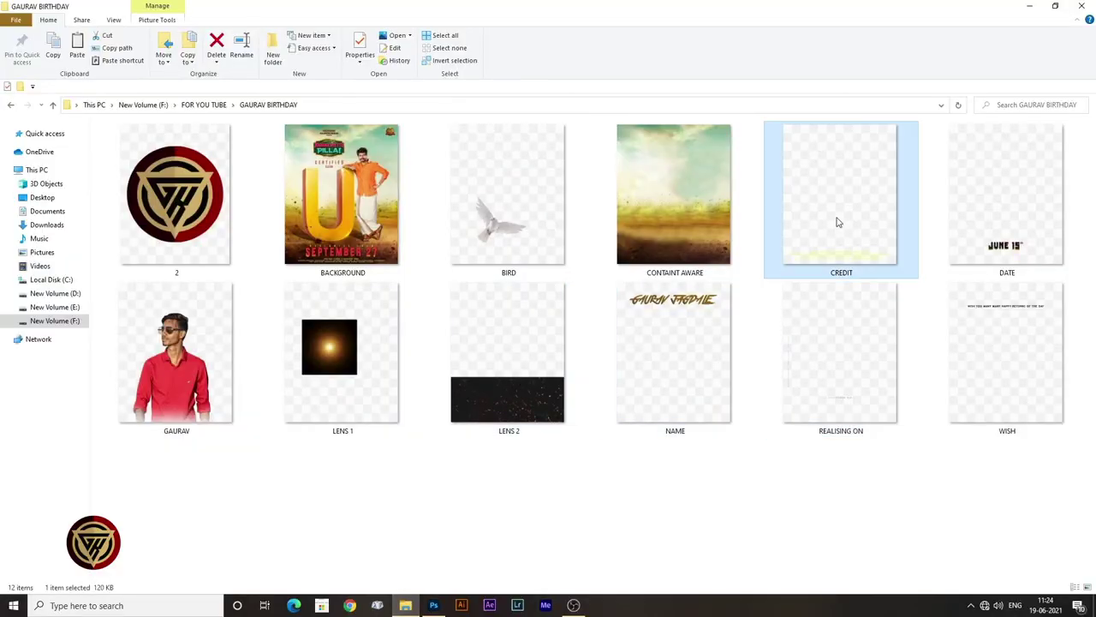
click(432, 605)
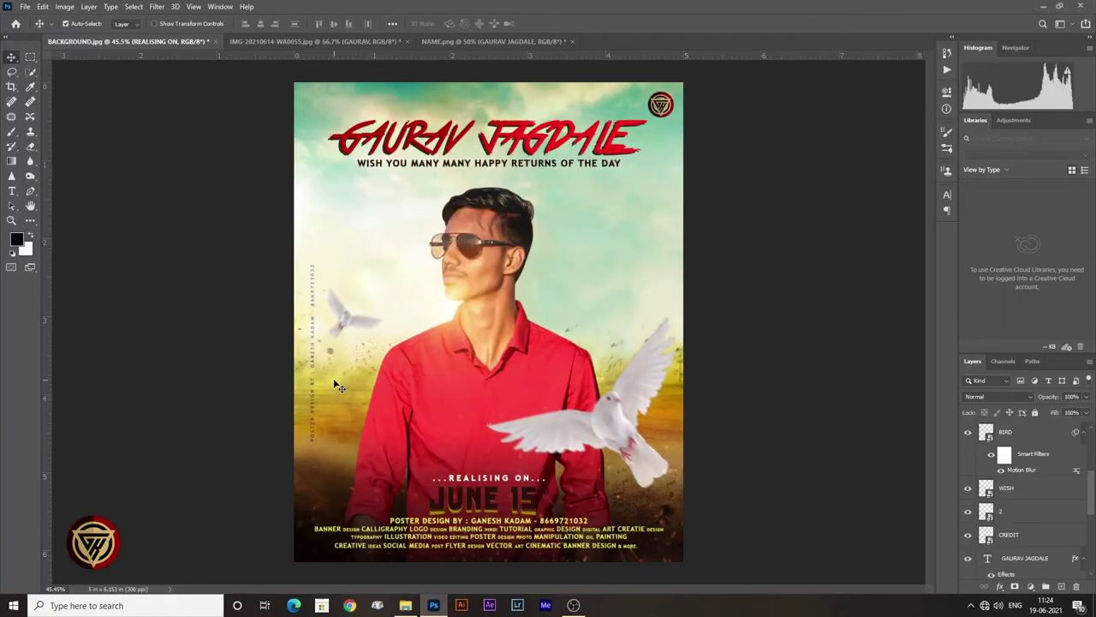
click(1018, 433)
scroll(1016, 435, up, 3)
click(1016, 434)
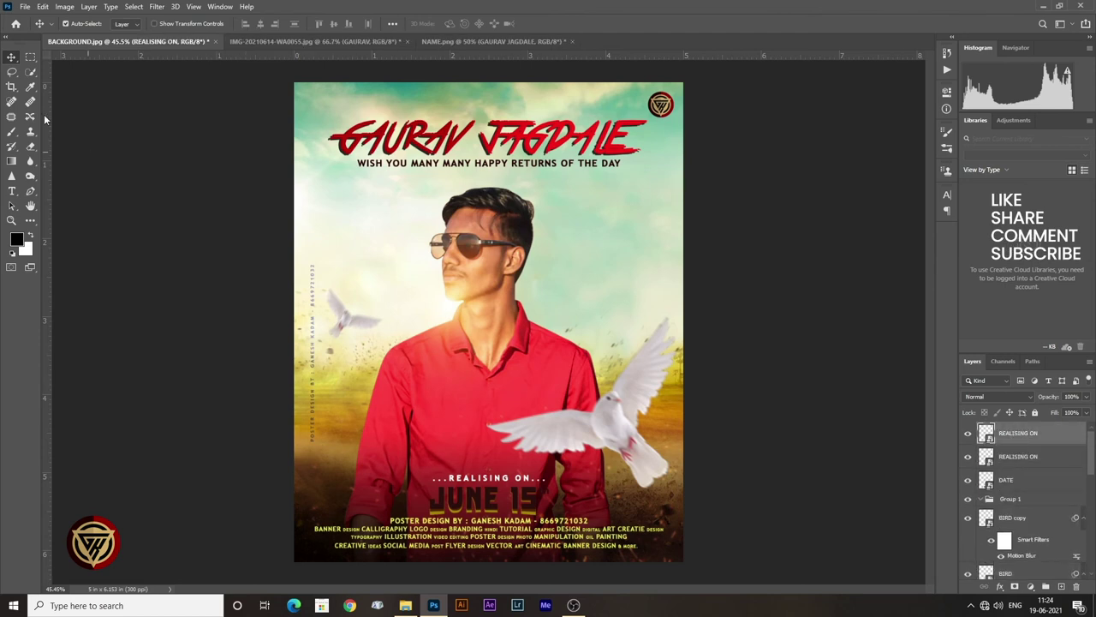
Step: Start a text line at the poster top in Trebuchet MS Bold
click(11, 191)
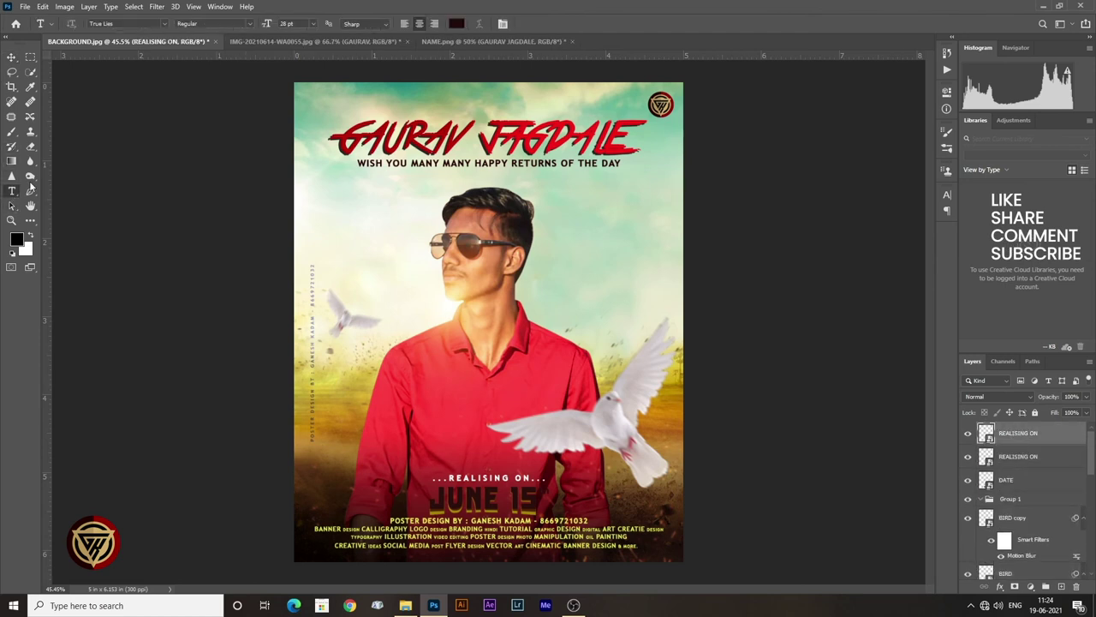
click(473, 97)
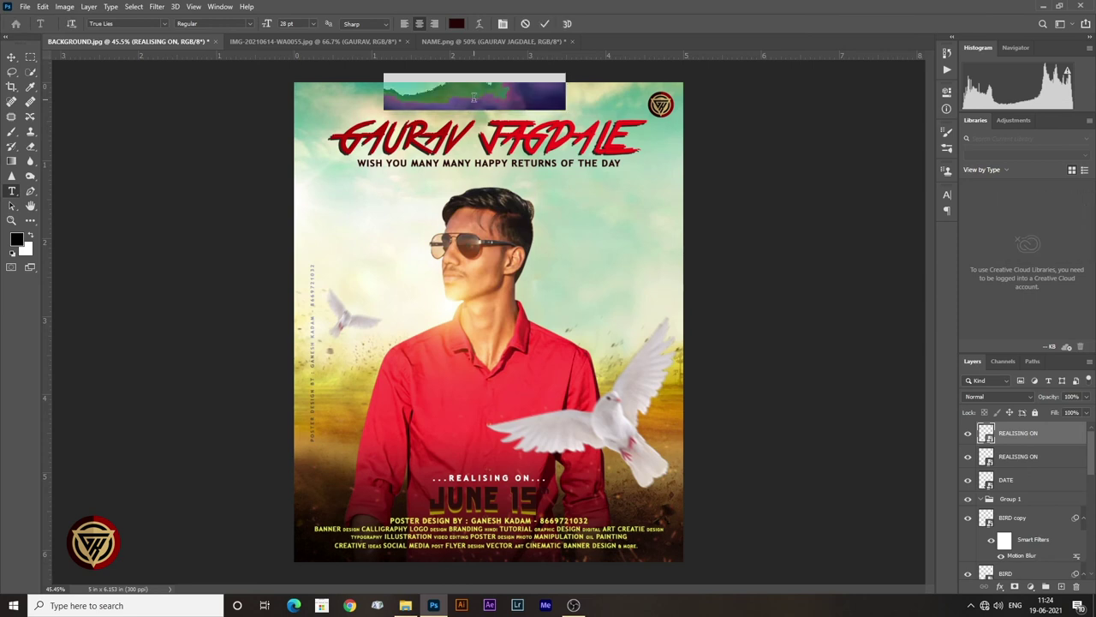
click(169, 24)
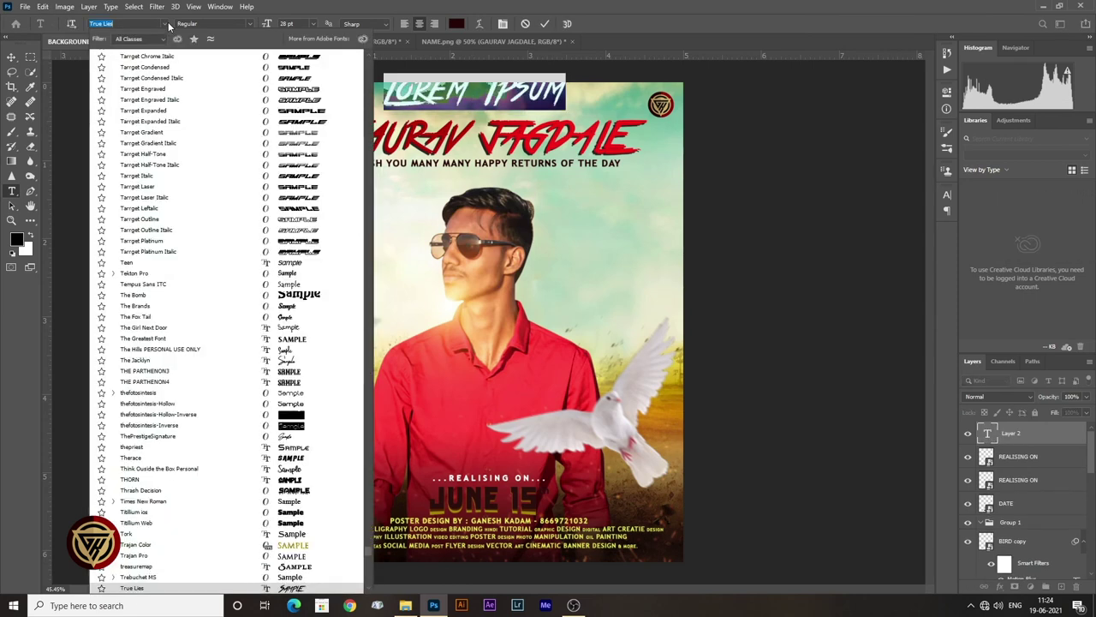
key(Return)
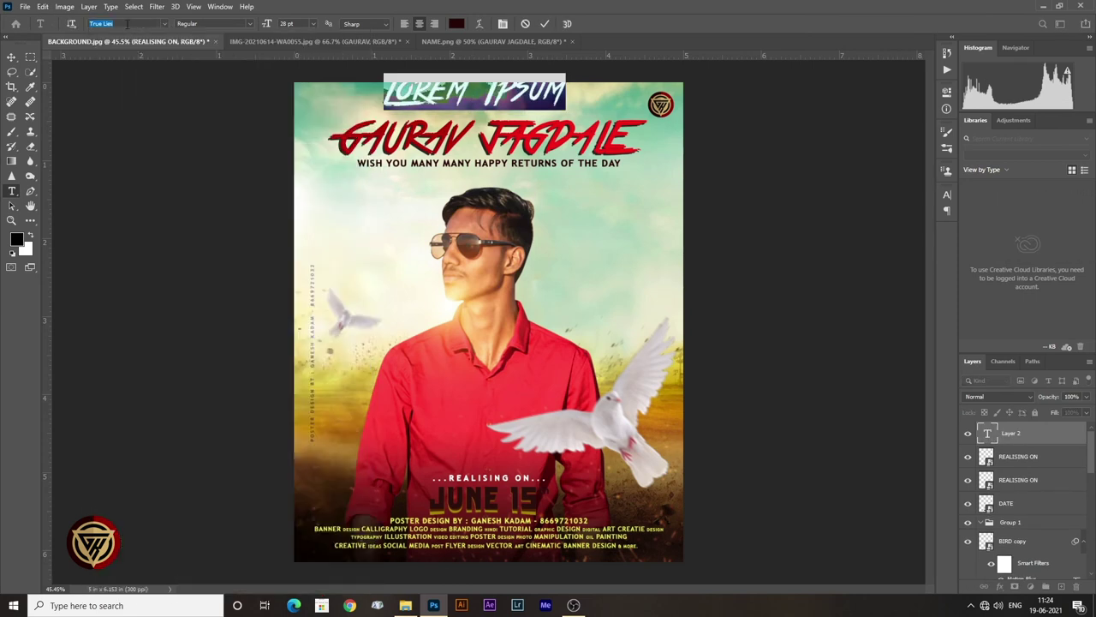
click(123, 24)
text(treb)
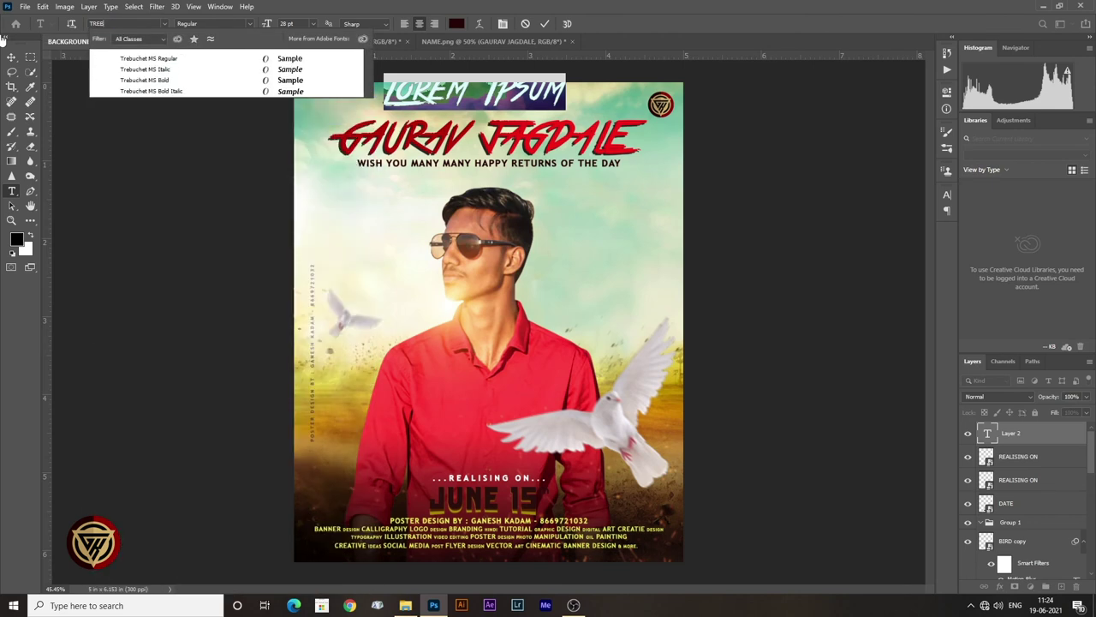
click(149, 81)
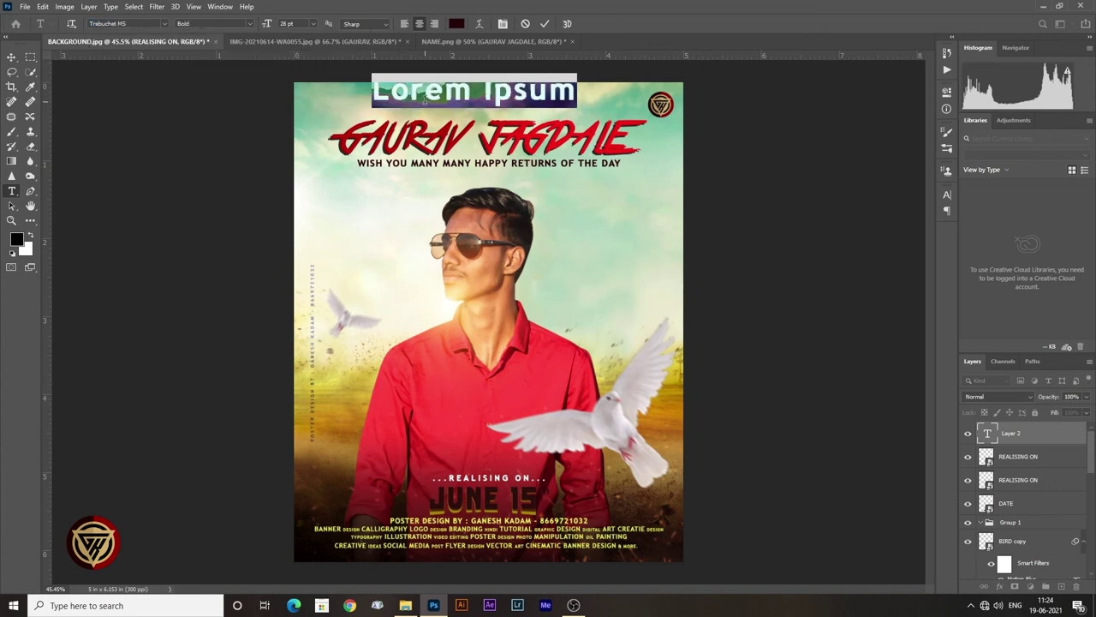
Step: Type 'GK GRAPHICS PRESENT' and reduce it to 8 pt
text(gk)
key(BackSpace)
key(BackSpace)
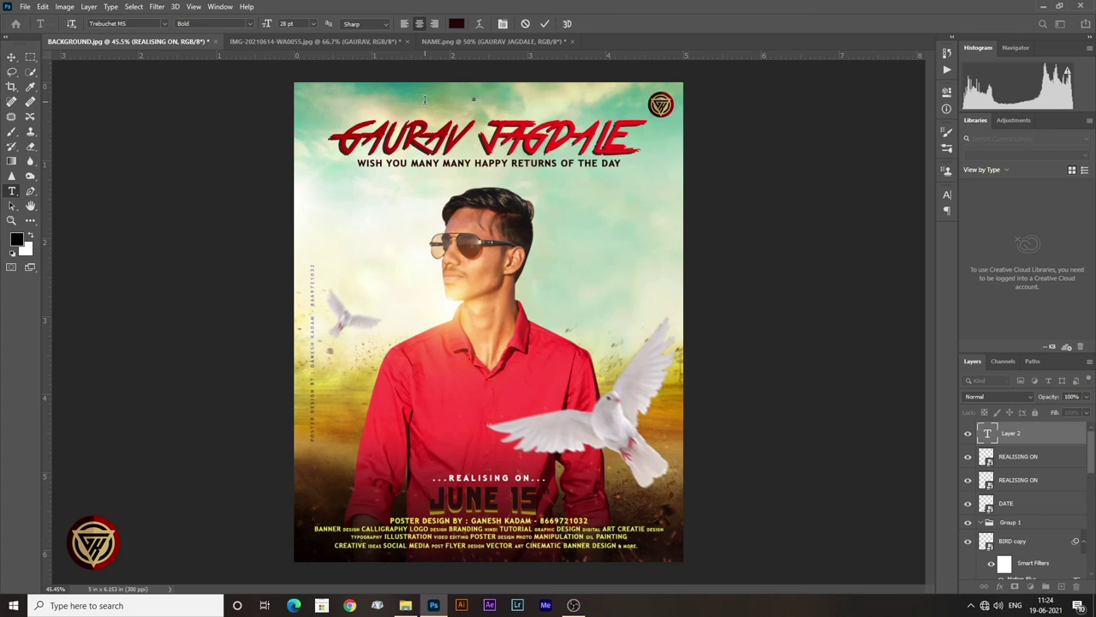
text(GK)
text( GRAPHICS PRESE)
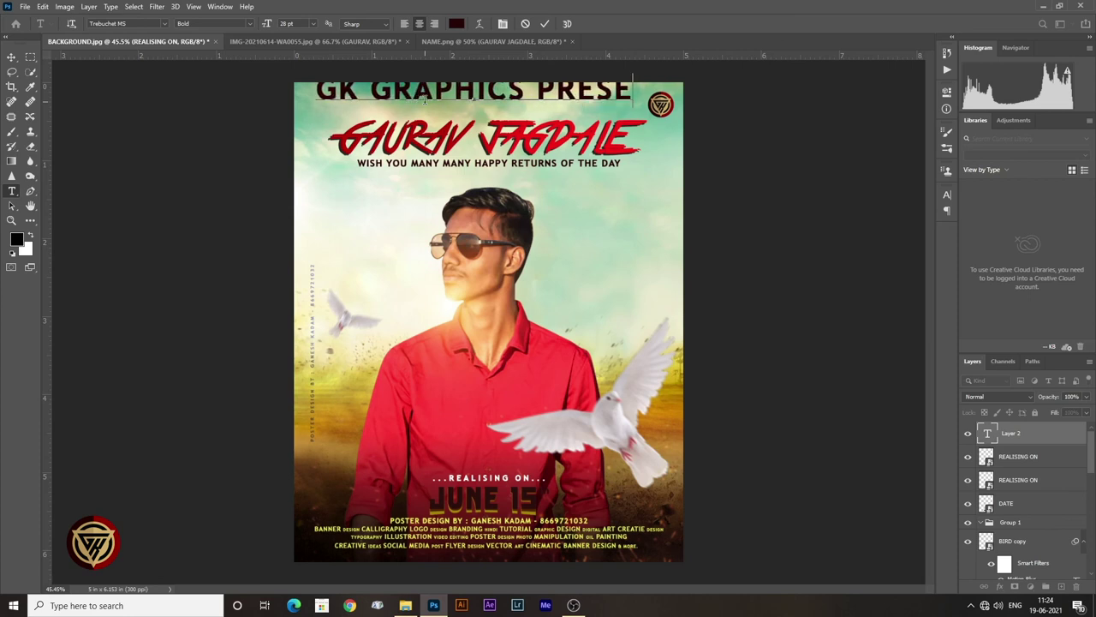
text(NT)
key(ctrl+a)
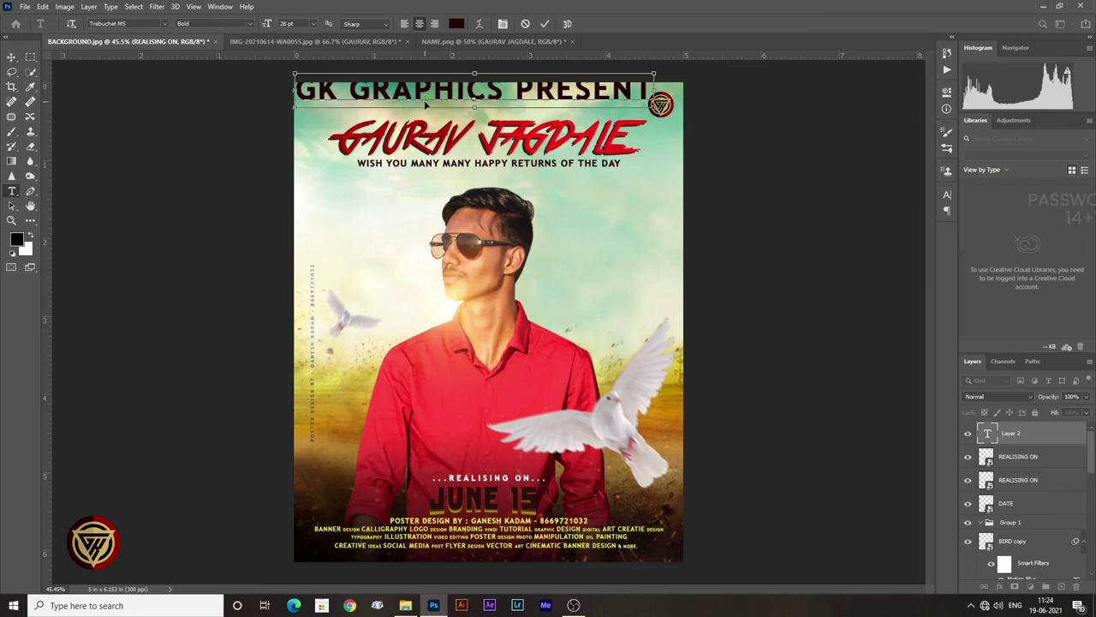
key(ctrl+shift+comma)
key(ctrl+shift+comma)
key(ctrl+shift+comma)
key(ctrl+shift+comma)
key(ctrl+shift+comma)
key(ctrl+shift+comma)
key(ctrl+shift+comma)
key(ctrl+shift+comma)
key(ctrl+shift+comma)
key(ctrl+shift+comma)
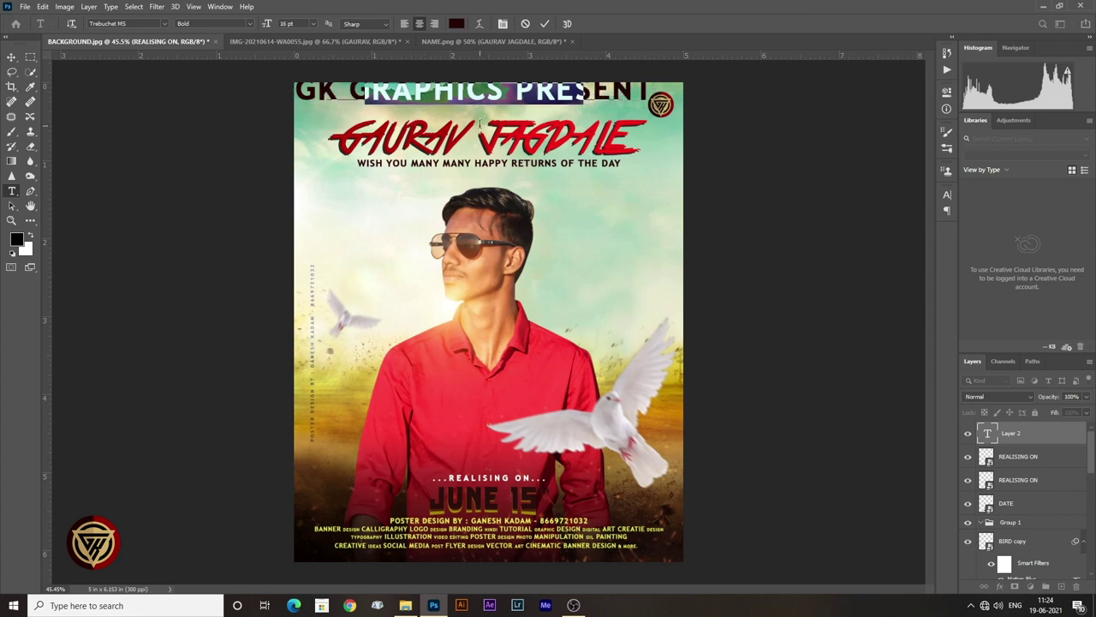
key(ctrl+shift+comma)
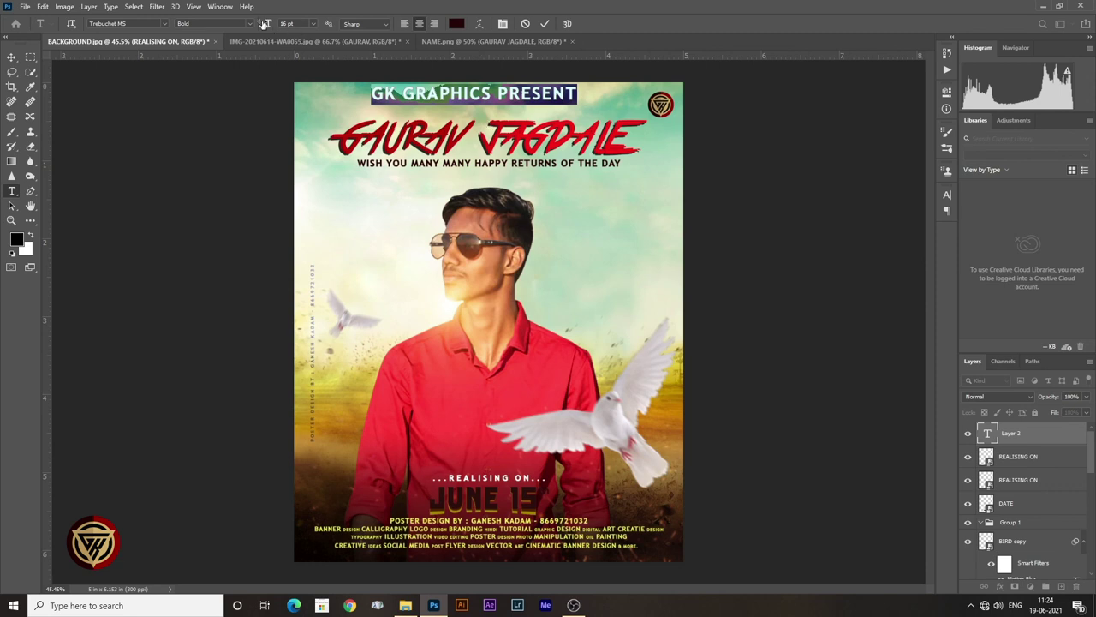
drag(263, 23, 259, 23)
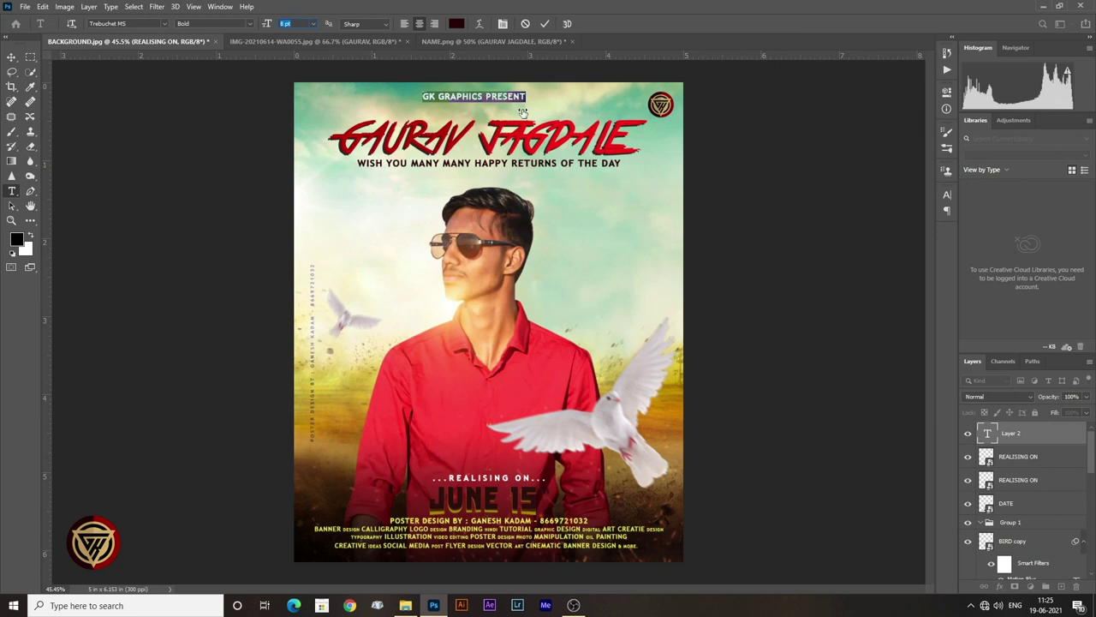
click(946, 197)
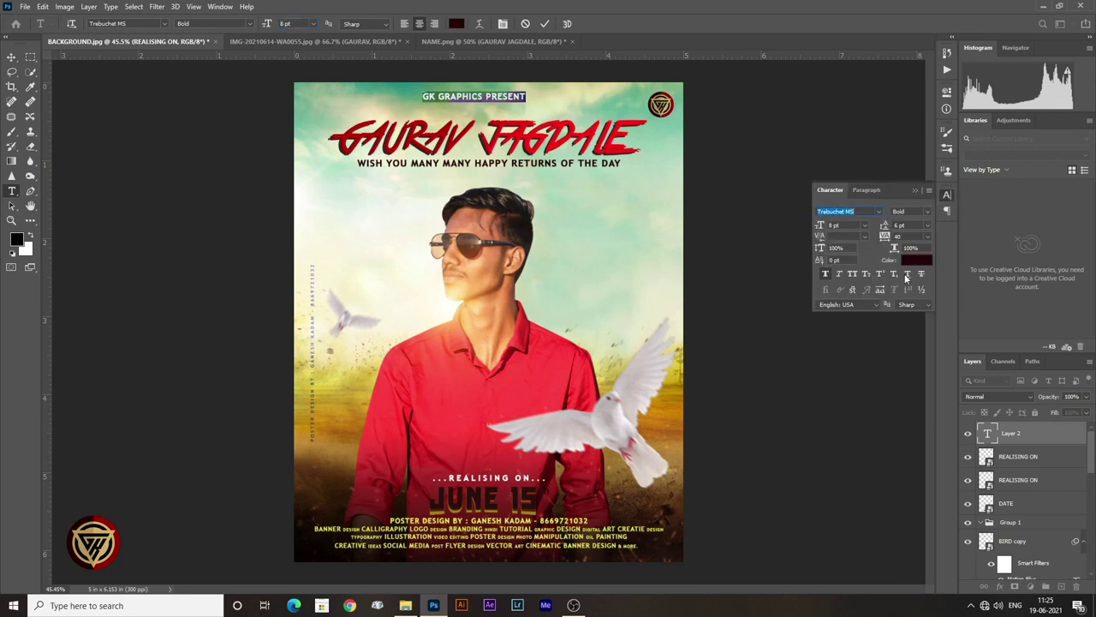
click(915, 190)
click(11, 57)
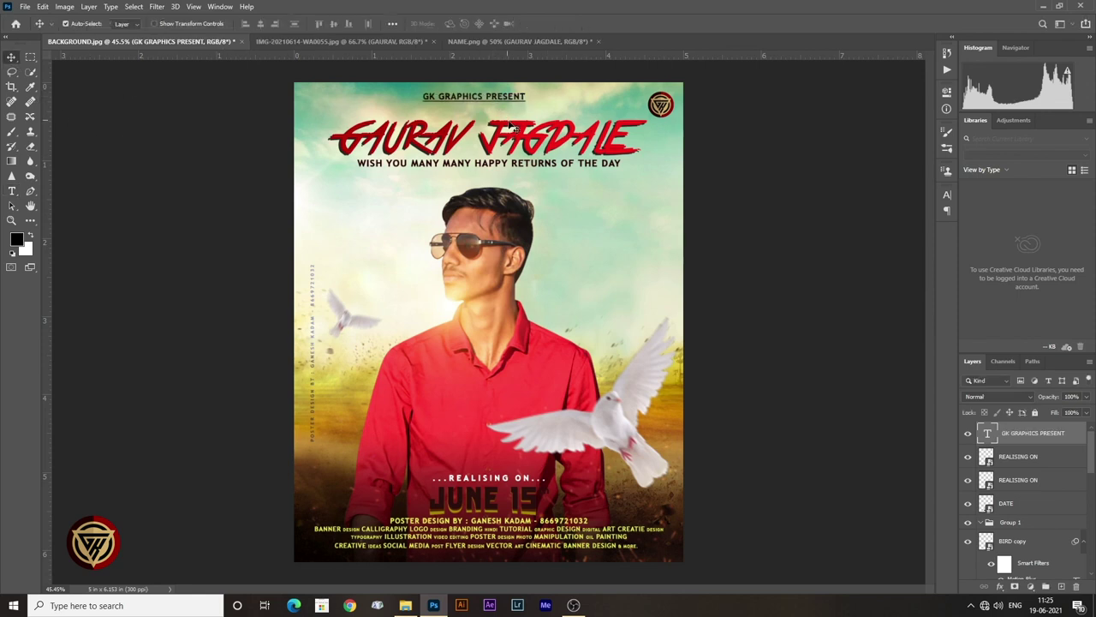
Step: Centre the GK GRAPHICS PRESENT header on the DATE layer, then stamp visible layers into Layer 2
click(498, 158)
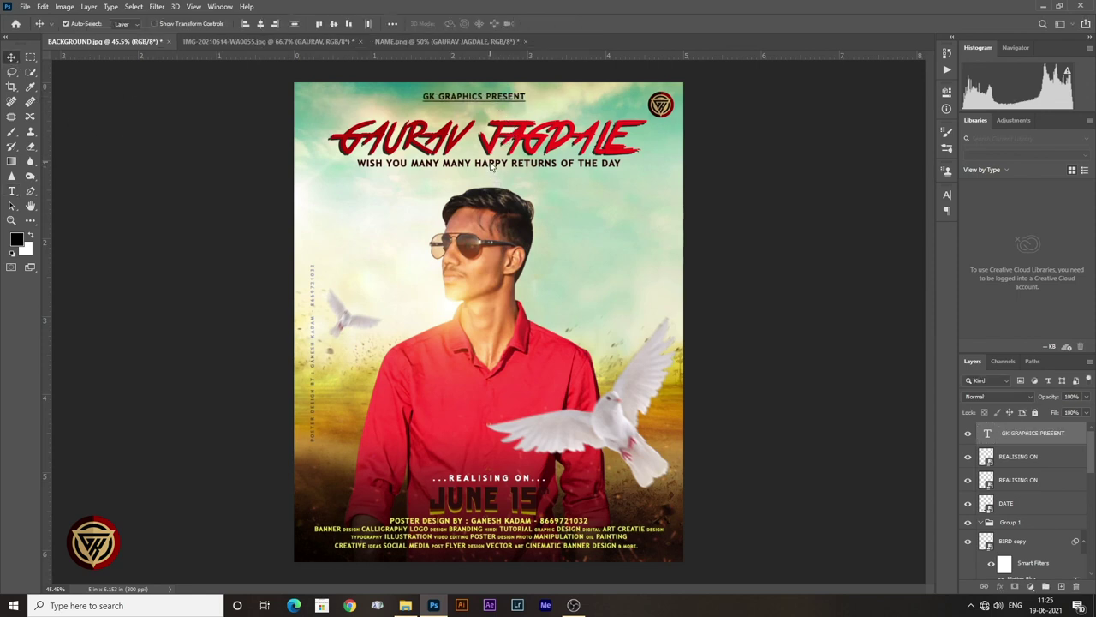
click(483, 504)
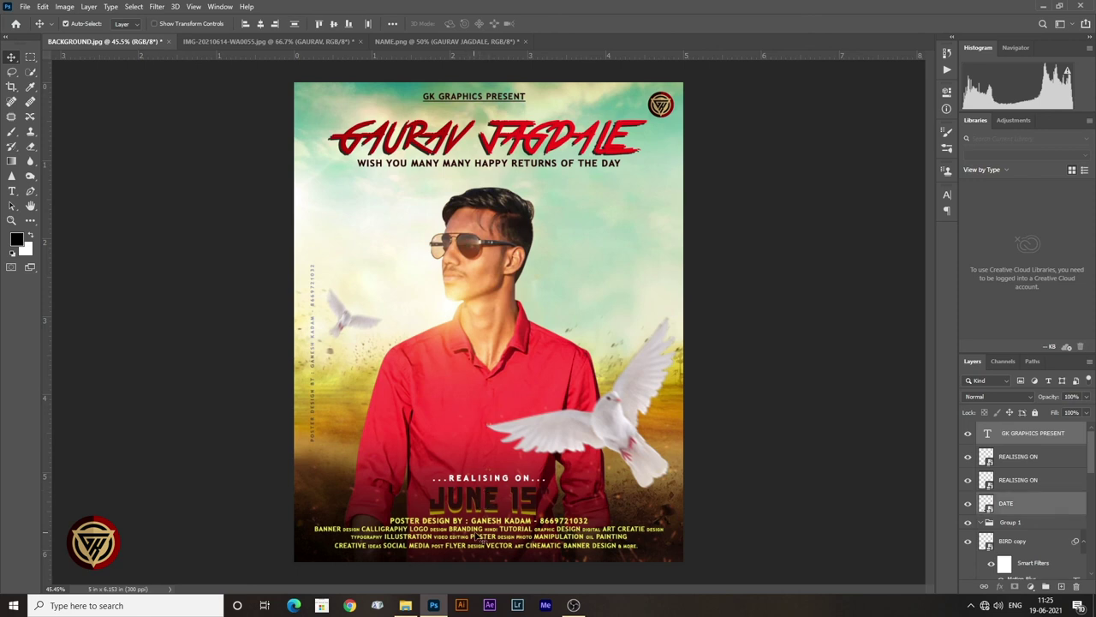
click(261, 24)
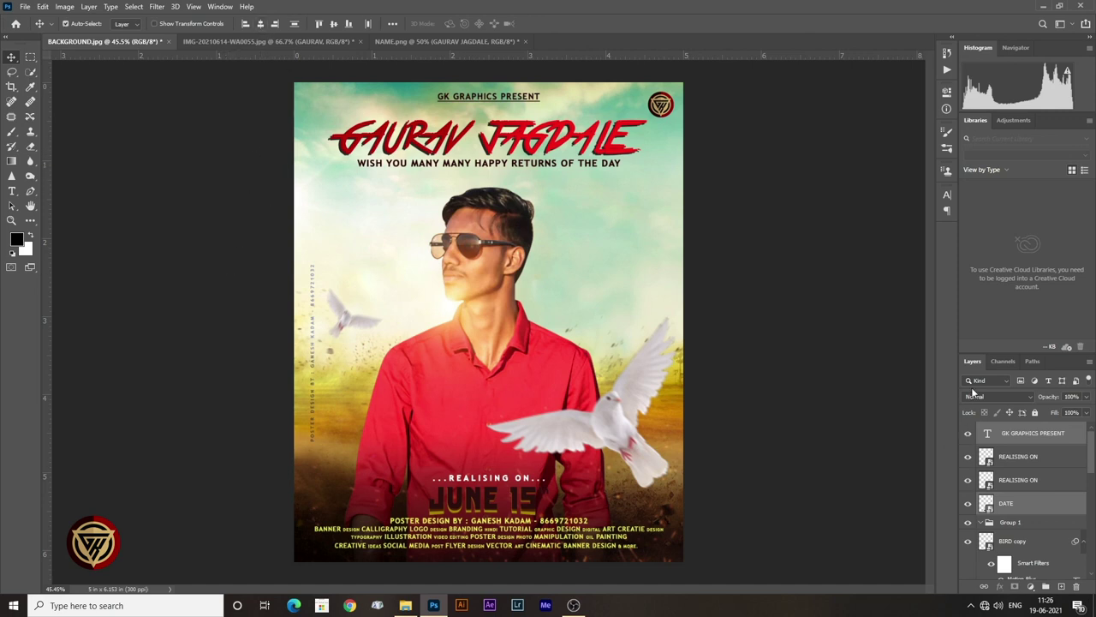
click(1029, 433)
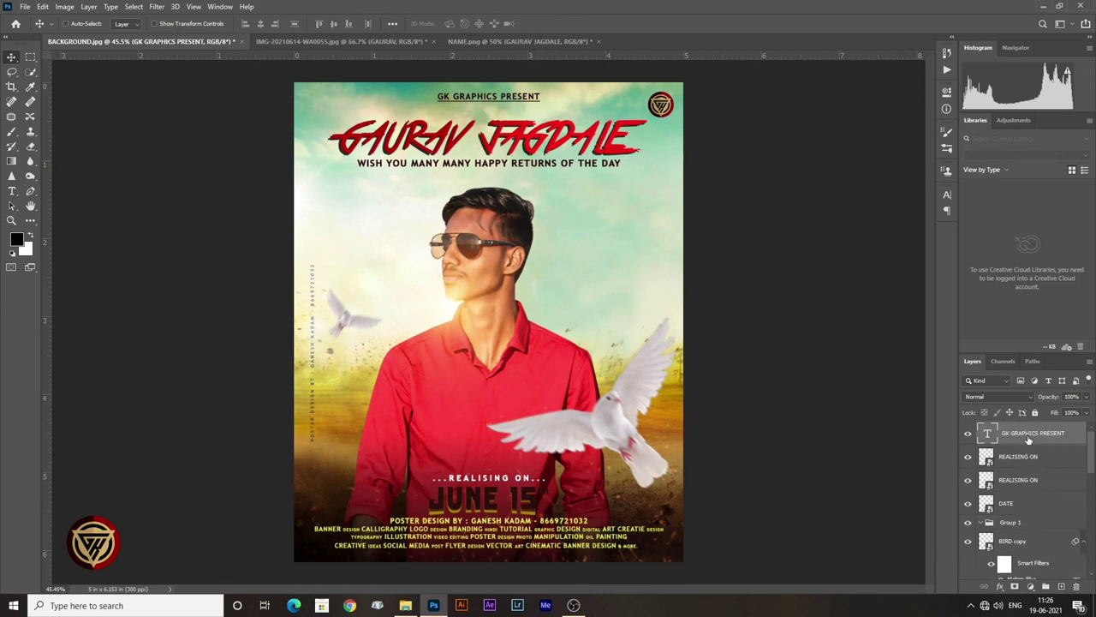
key(ctrl+shift+alt+e)
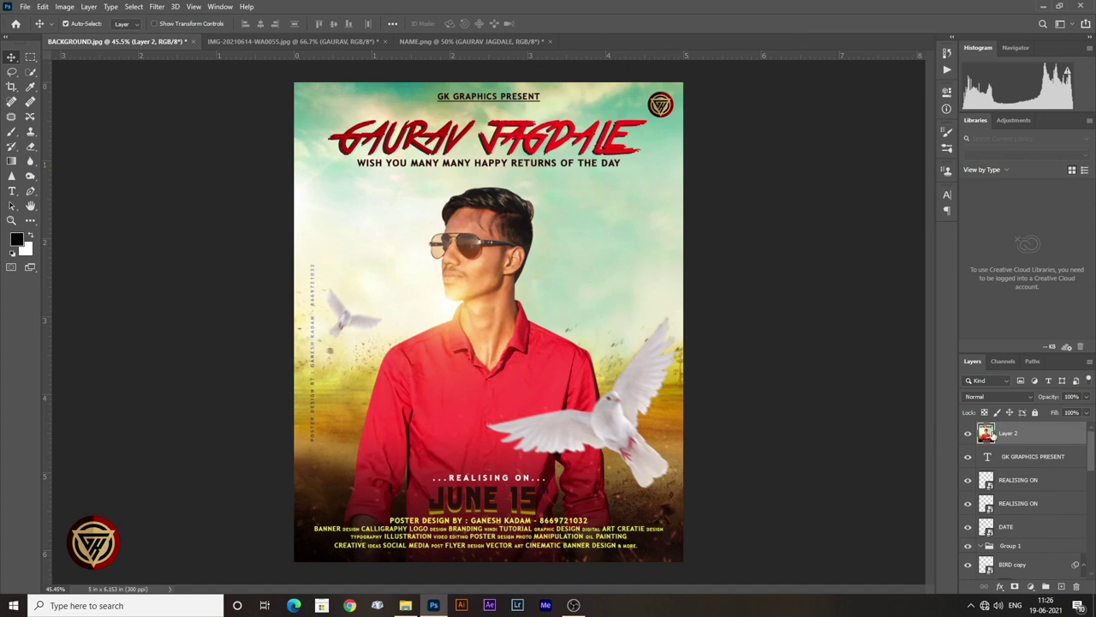
Step: Apply a Camera Raw Filter to Layer 2: Exposure +0.15, Contrast +7, Shadows +25, Clarity +15
click(157, 7)
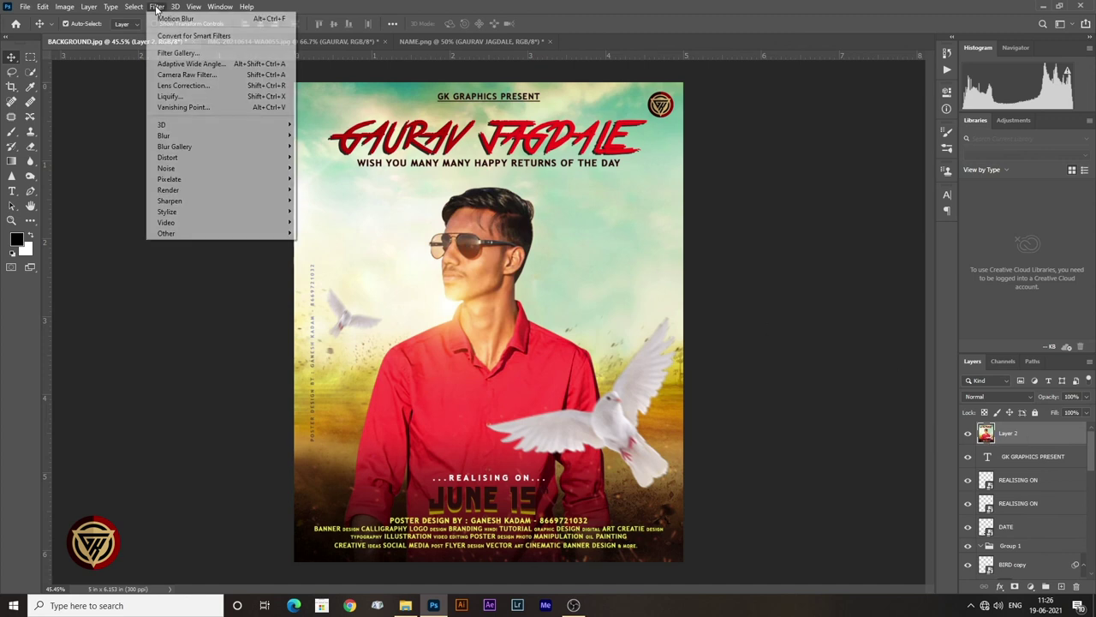
click(173, 85)
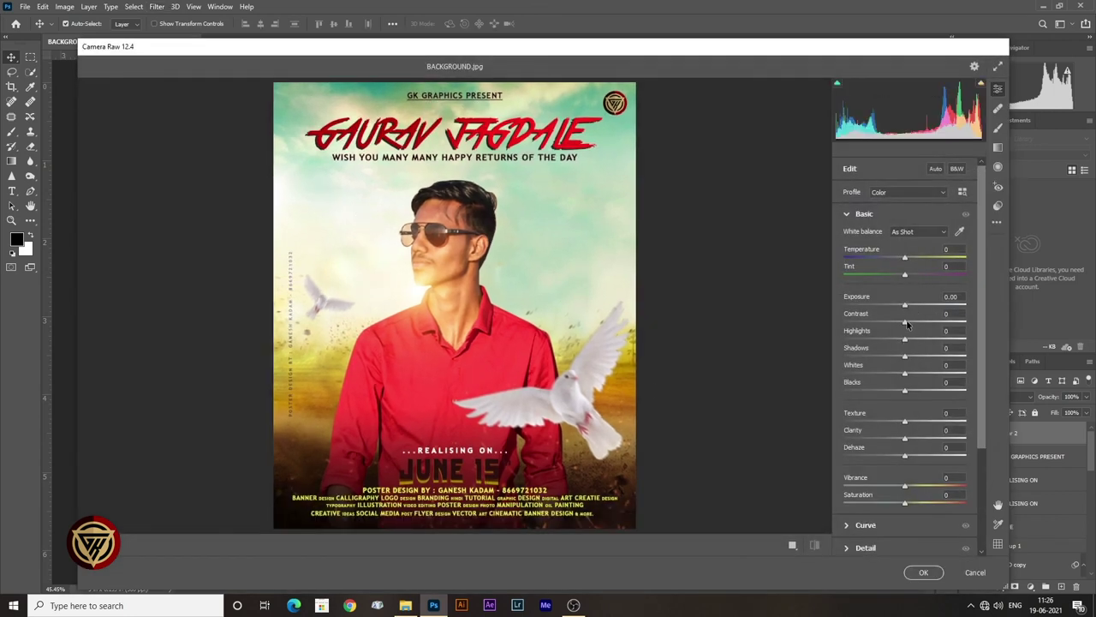
drag(907, 324, 912, 324)
drag(904, 439, 916, 440)
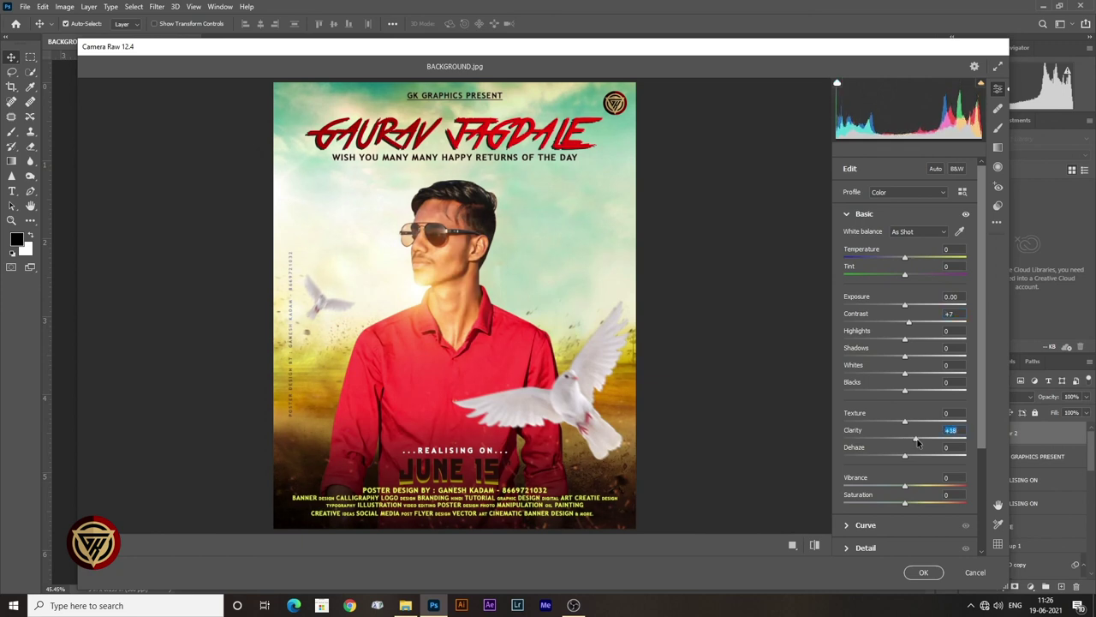
drag(905, 356, 921, 358)
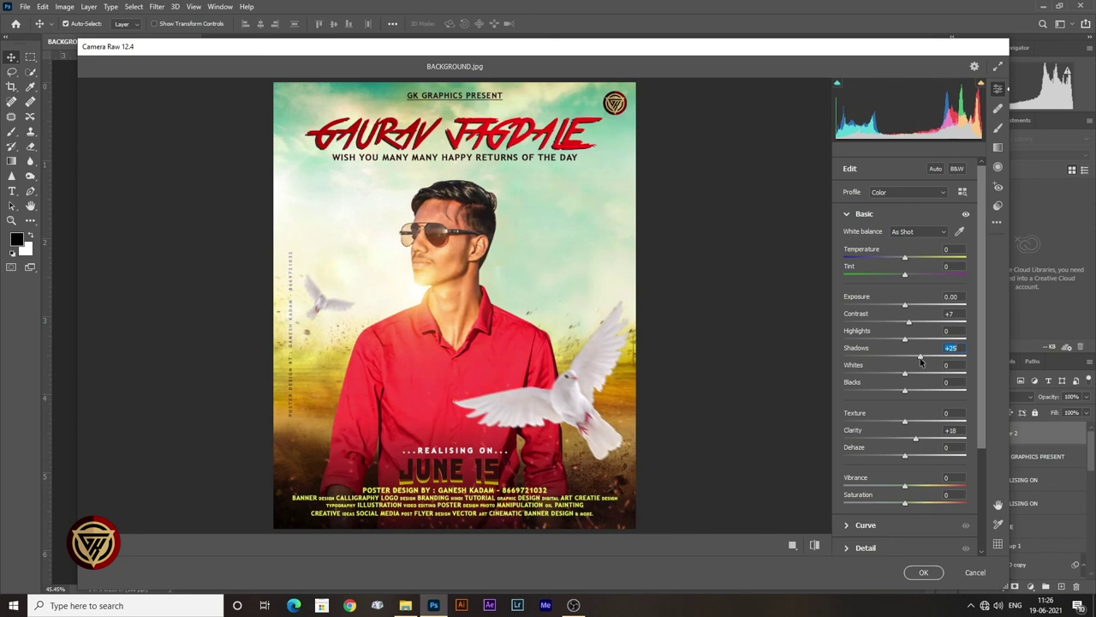
drag(917, 440, 914, 440)
drag(906, 309, 909, 310)
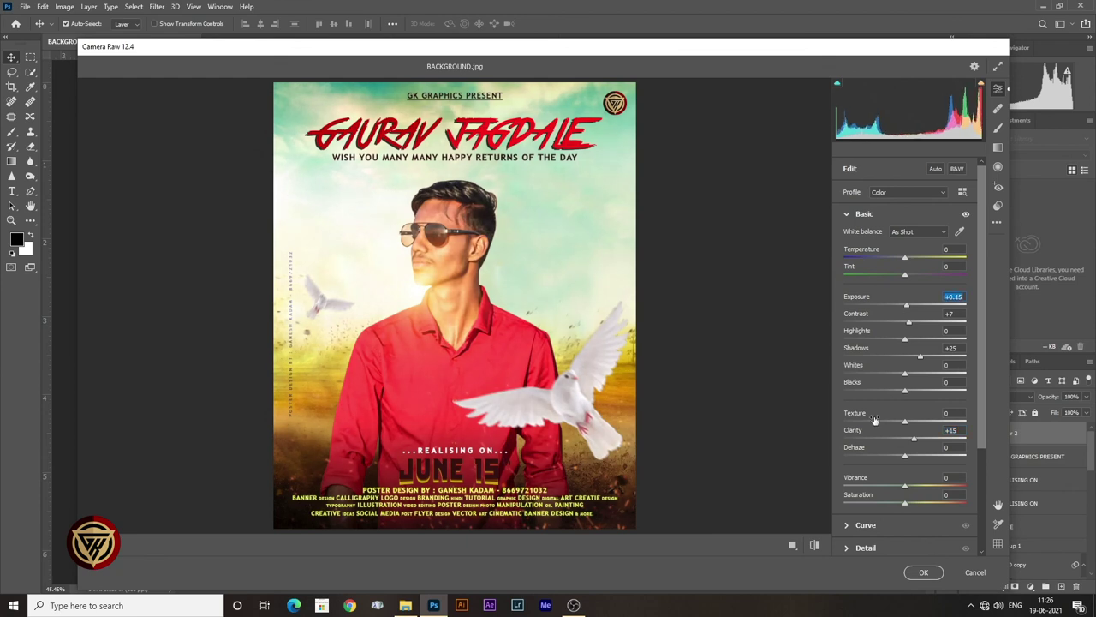
click(923, 572)
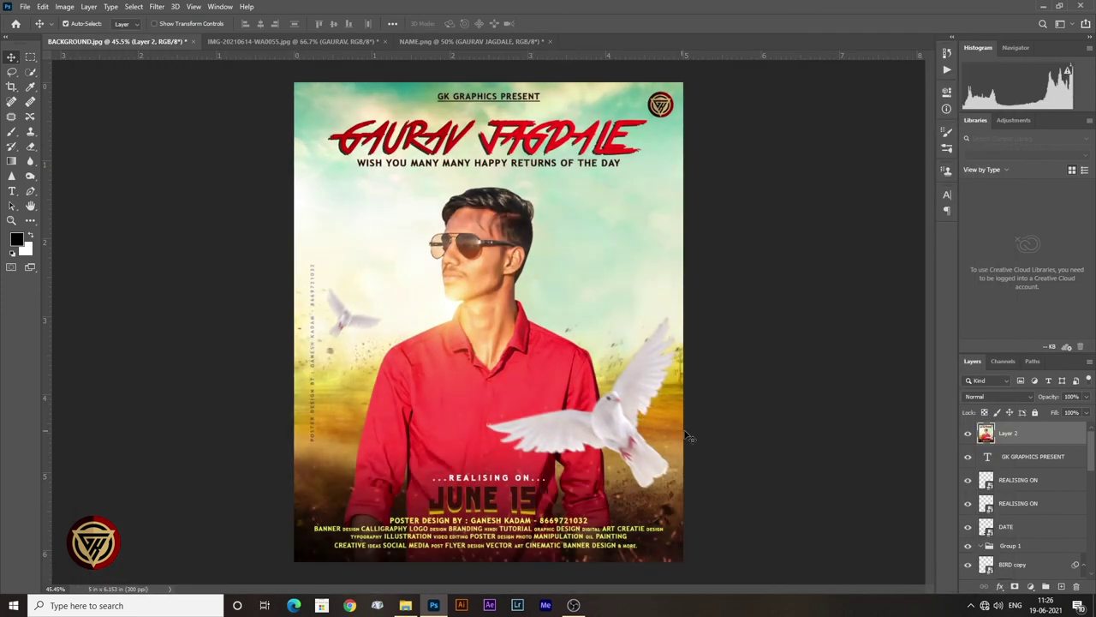
key(ctrl+s)
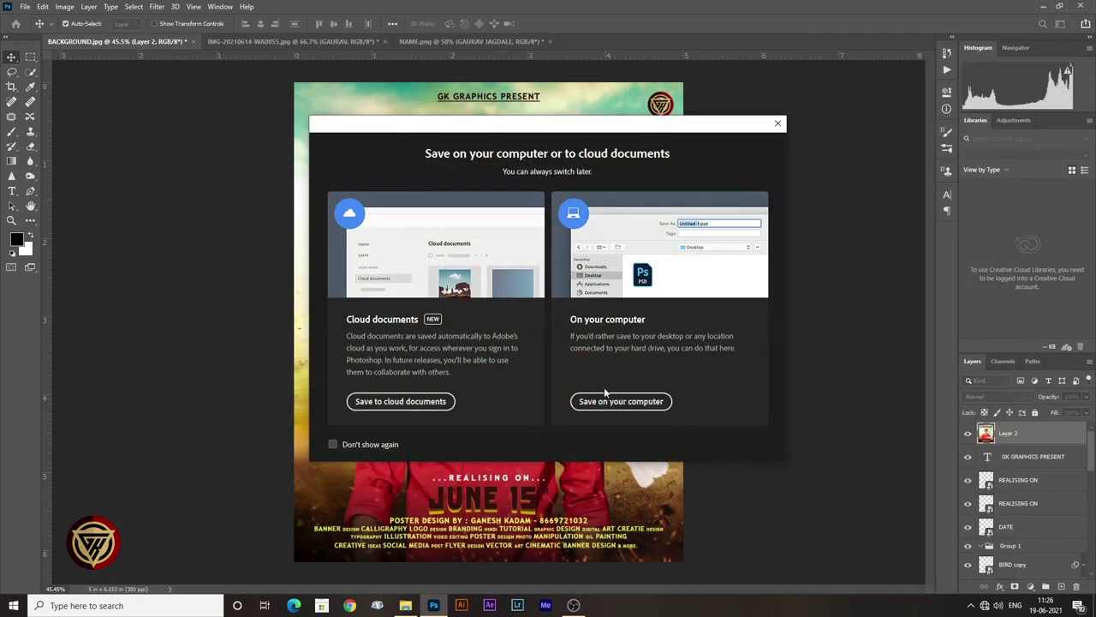
click(621, 401)
click(658, 432)
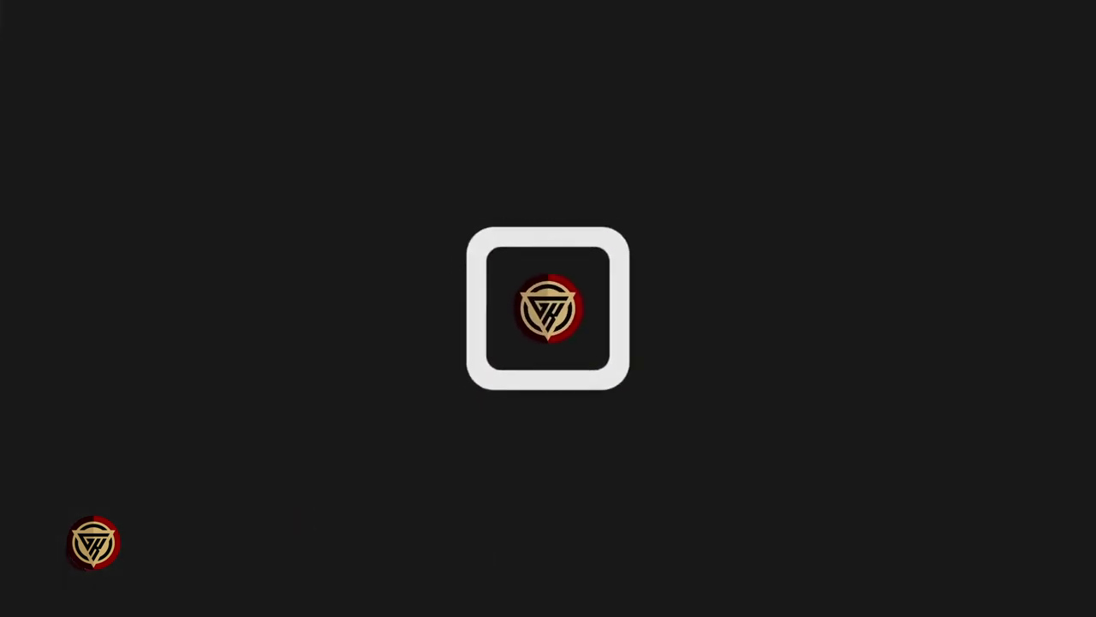